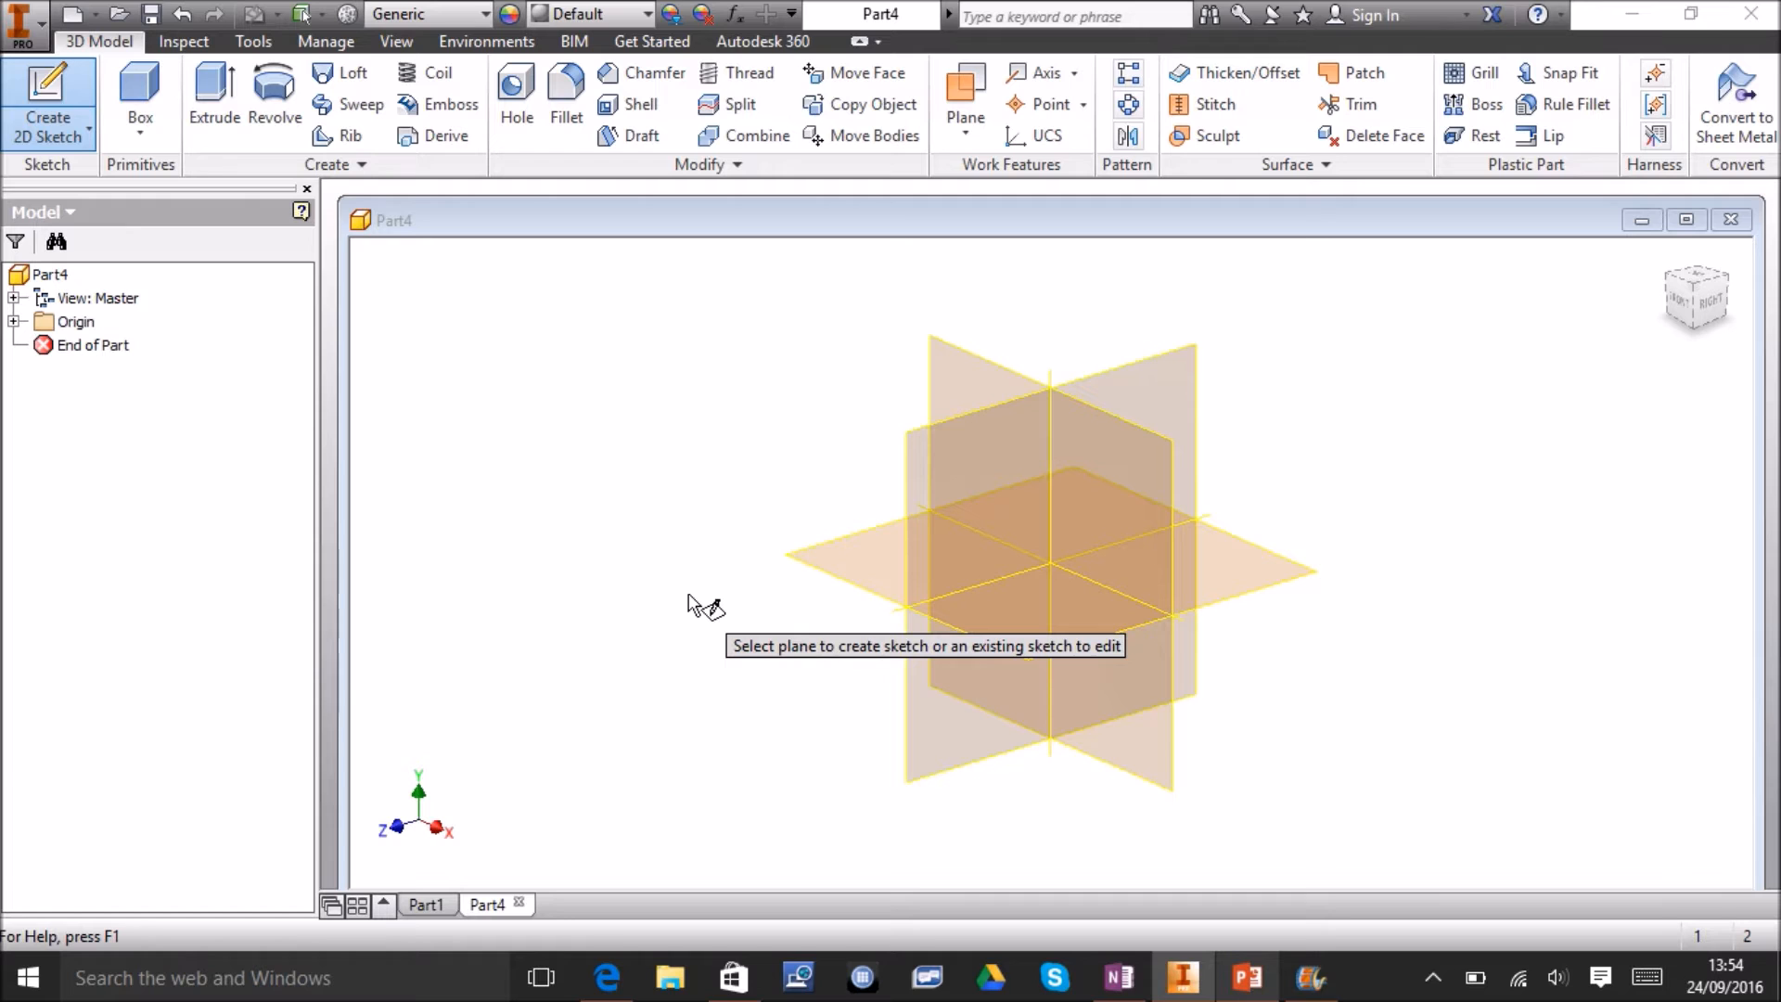
# Start a 2D sketch on the YZ plane and draw a tall rectangle about 8 mm wide with one long side on the vertical axis.
pyautogui.click(1004, 486)
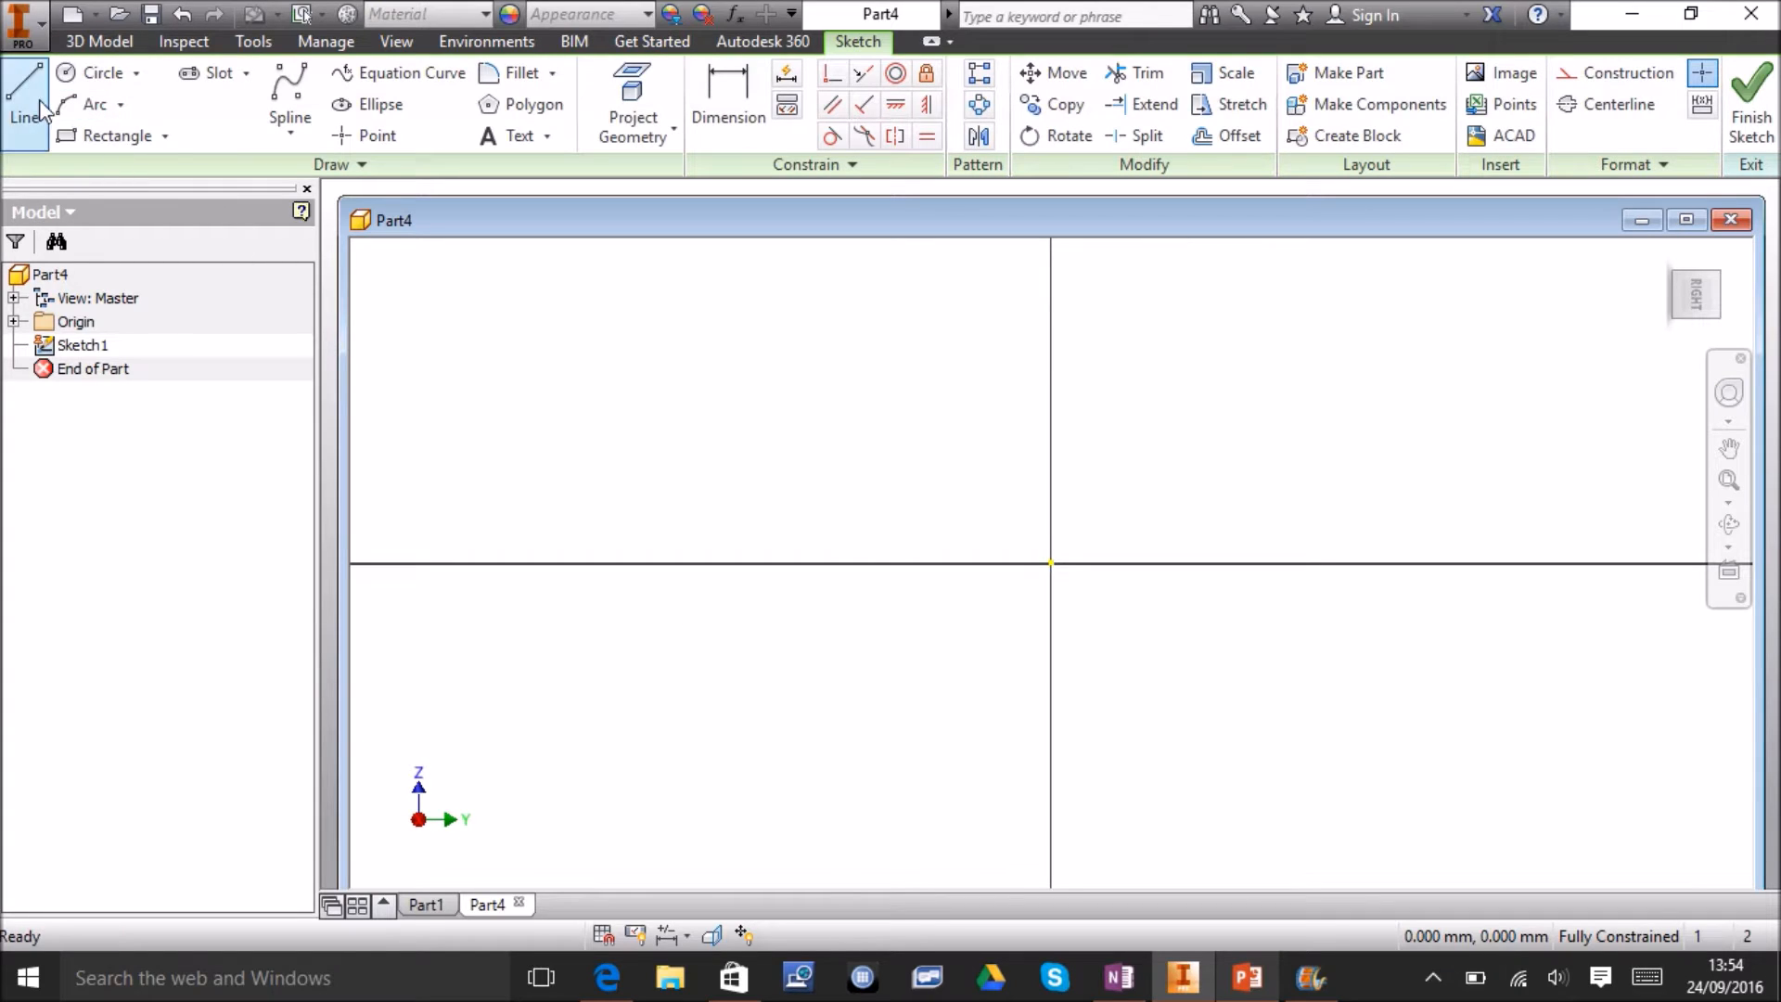
pyautogui.click(71, 135)
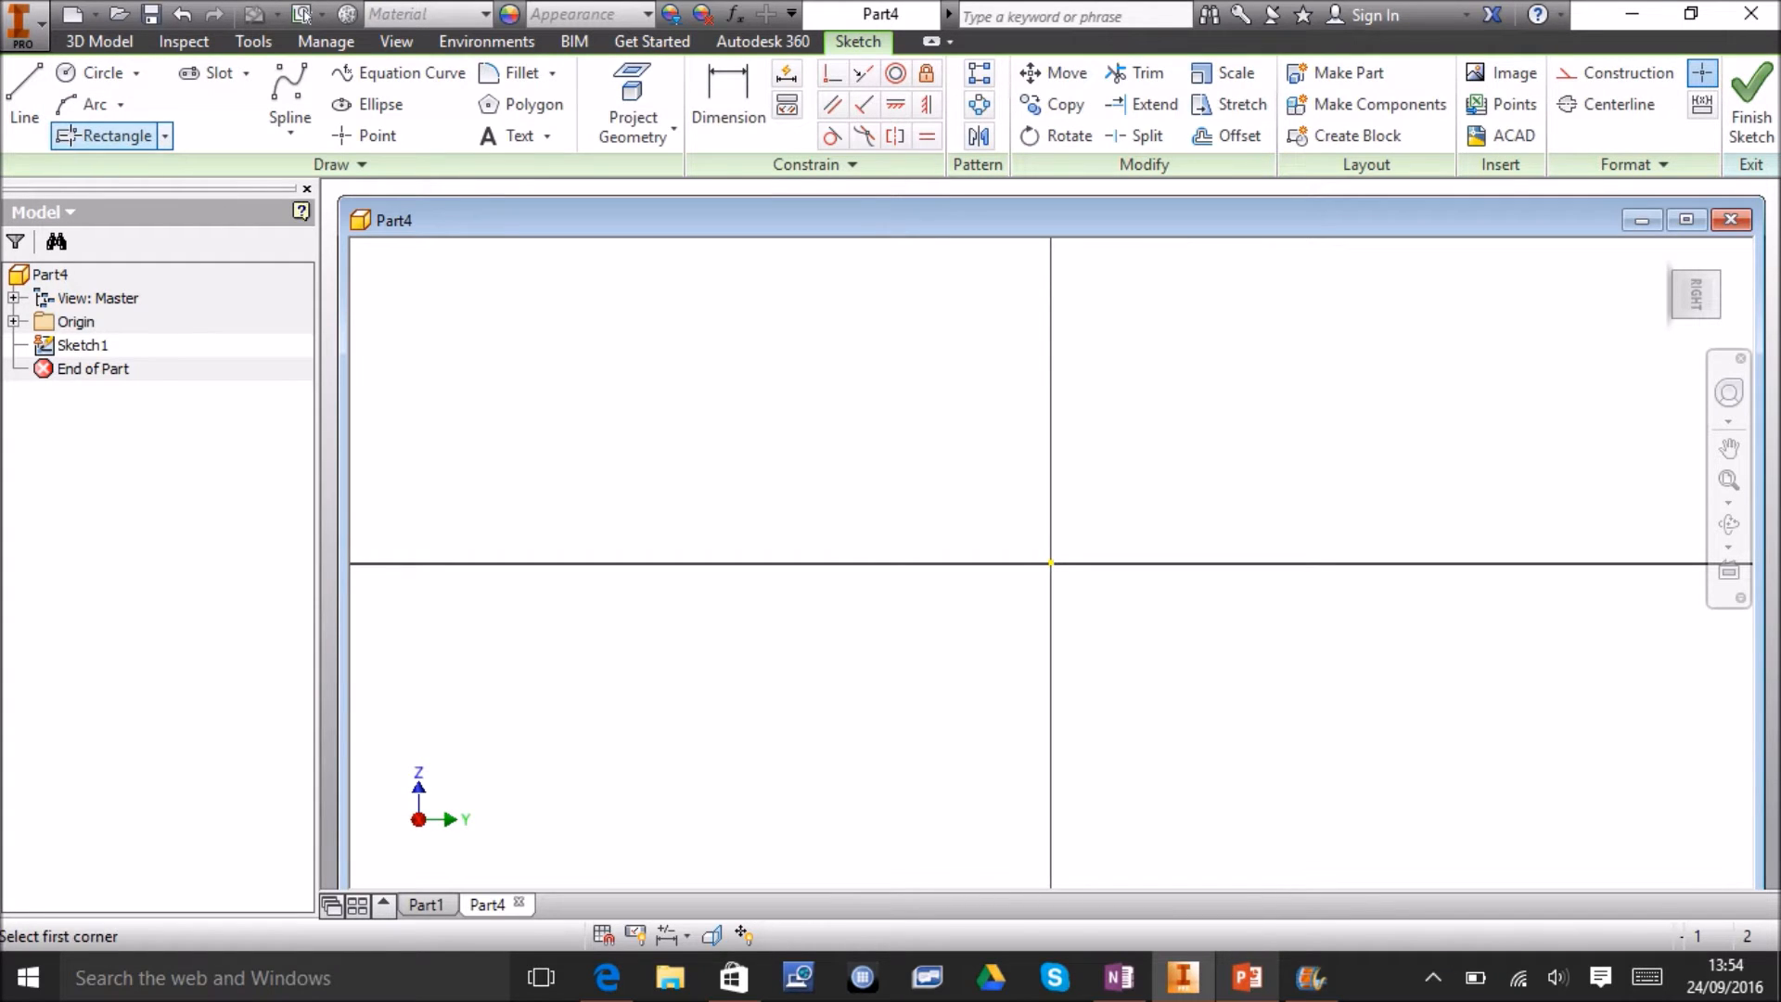
pyautogui.click(1049, 261)
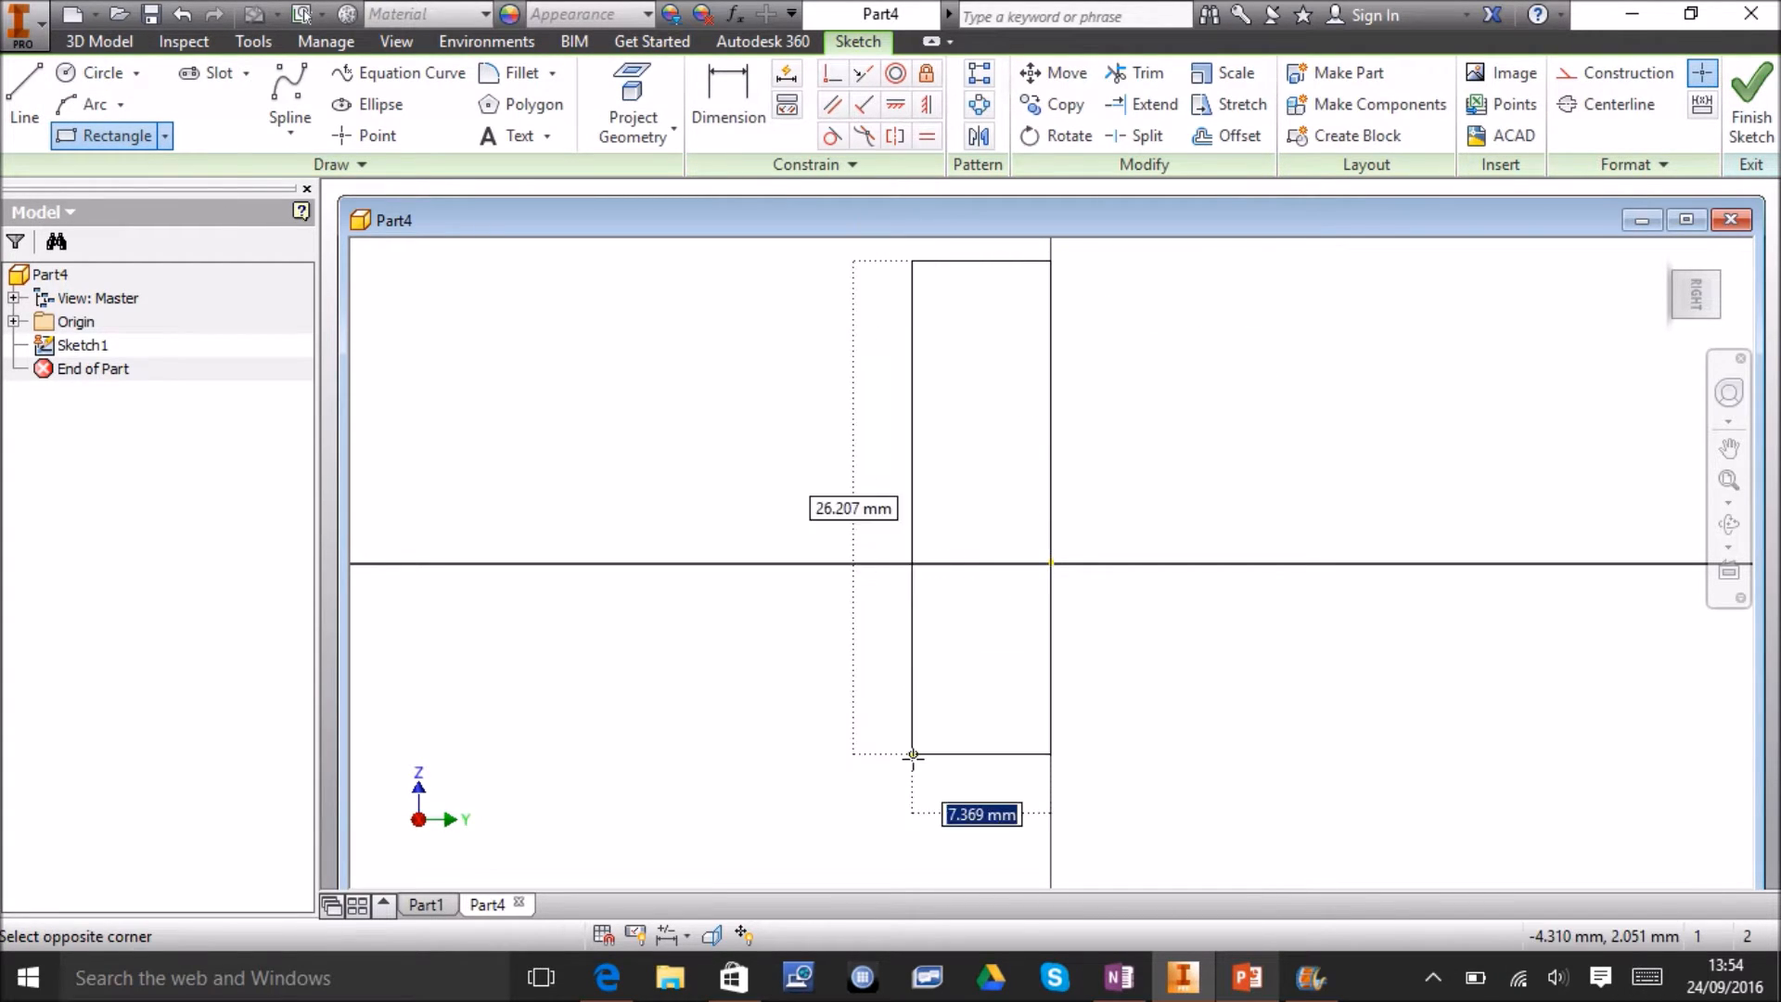
pyautogui.click(901, 803)
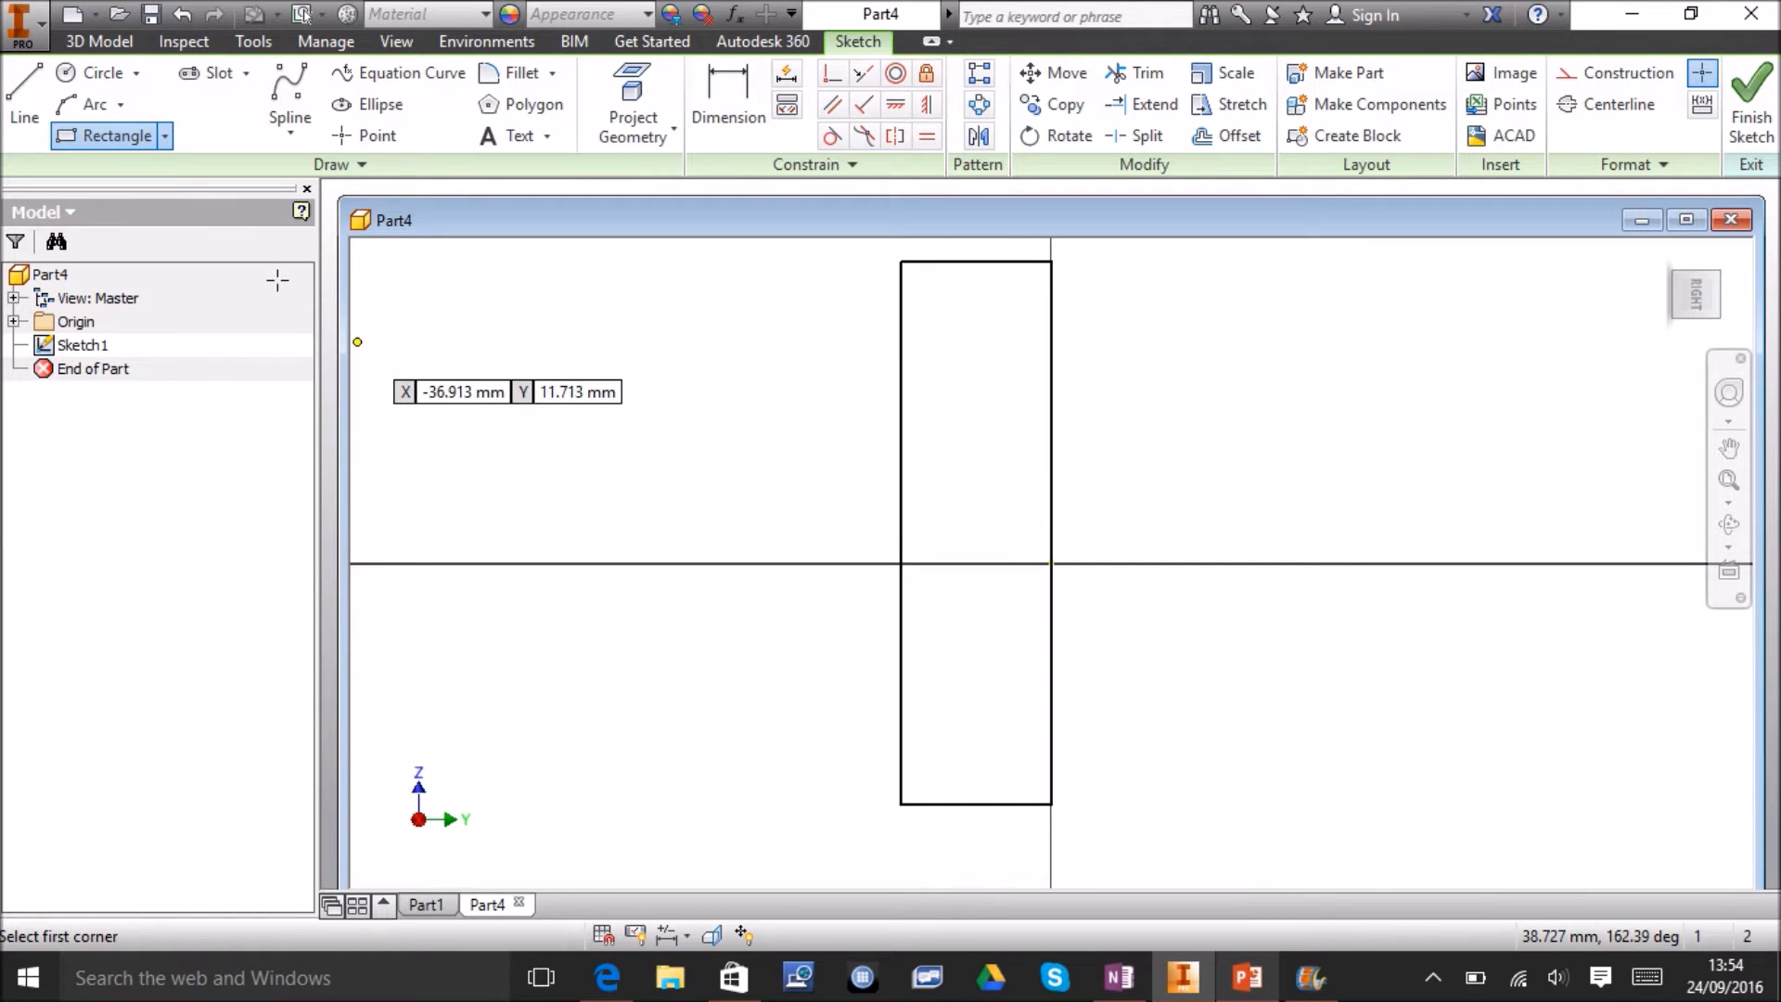
# Draw a three-point arc joining the rectangle's two outer corners, bulging away from the axis with a radius of about 16.6 mm.
pyautogui.click(93, 104)
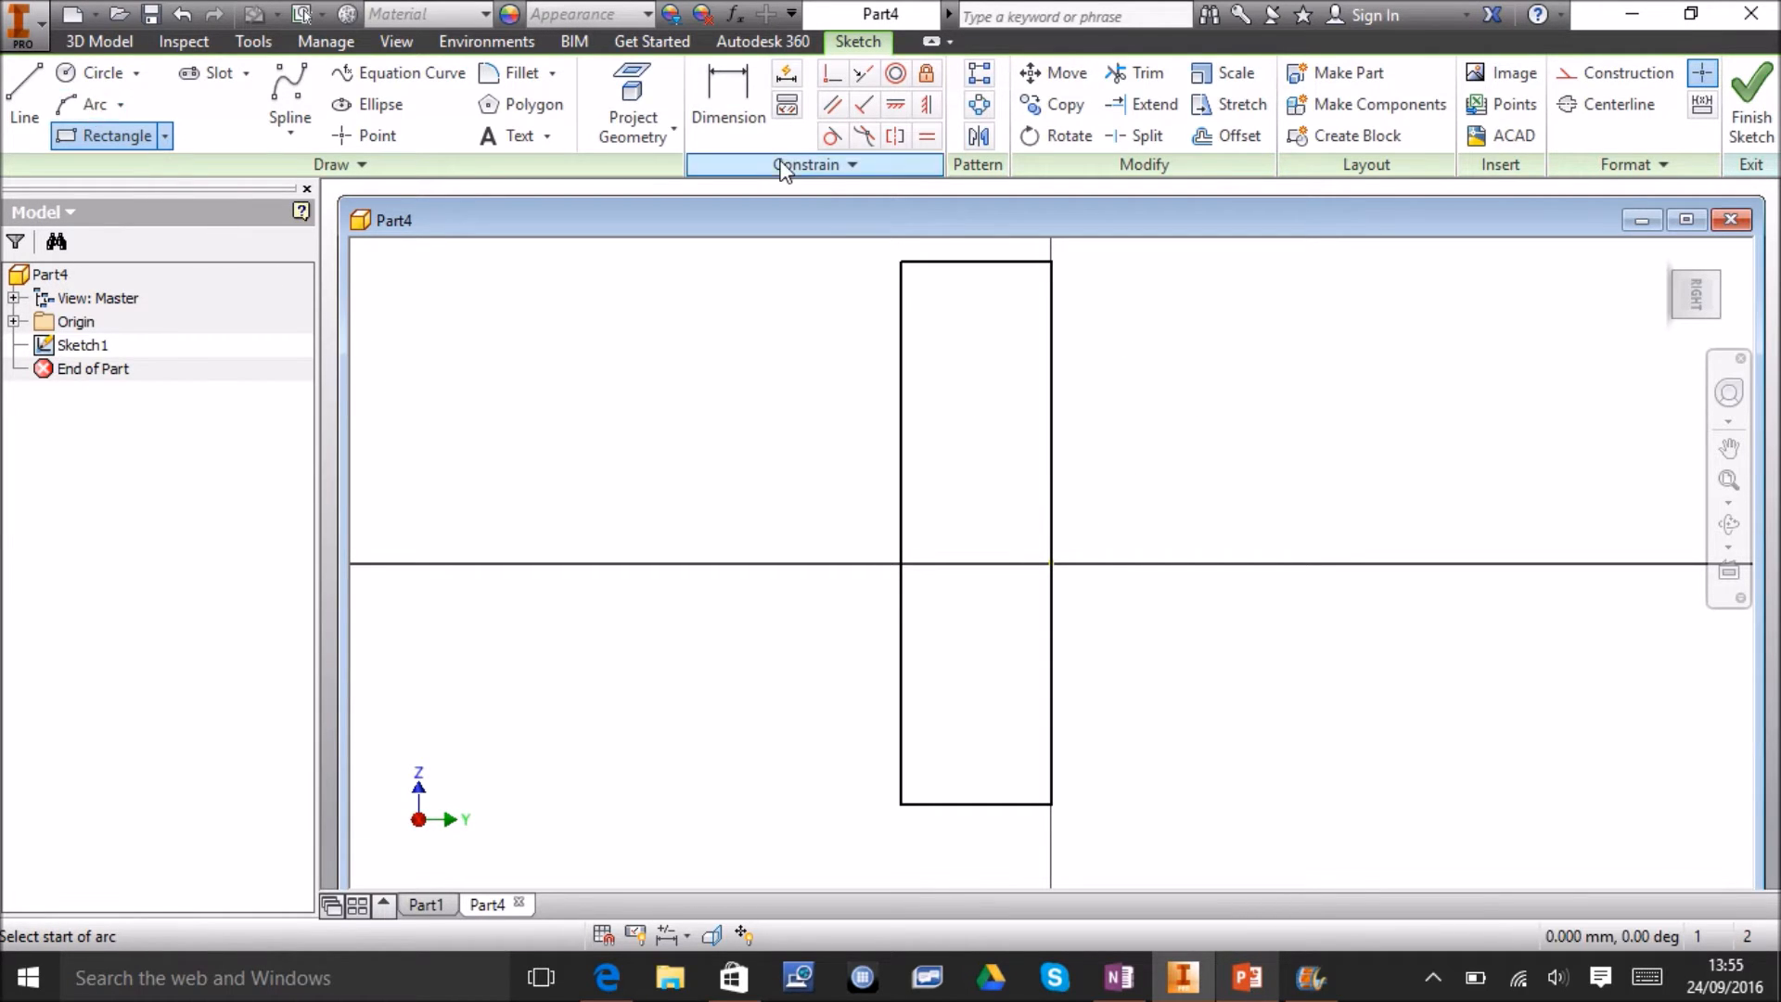
pyautogui.click(901, 263)
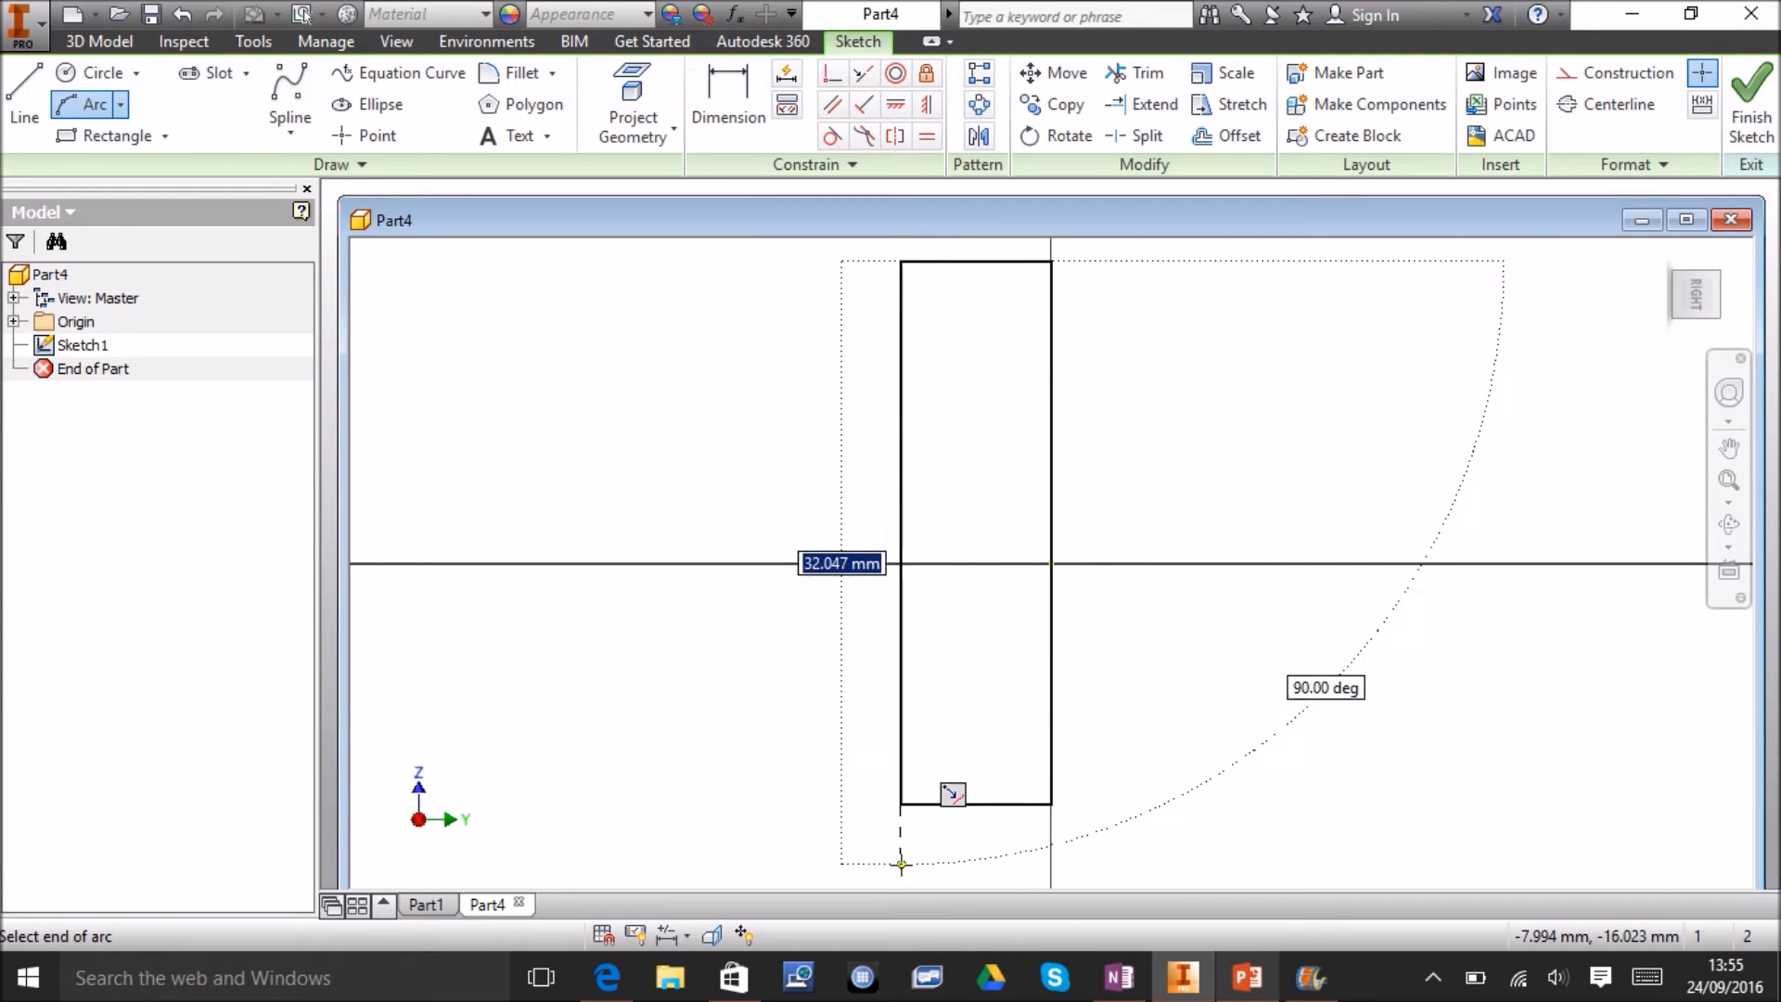
pyautogui.click(901, 803)
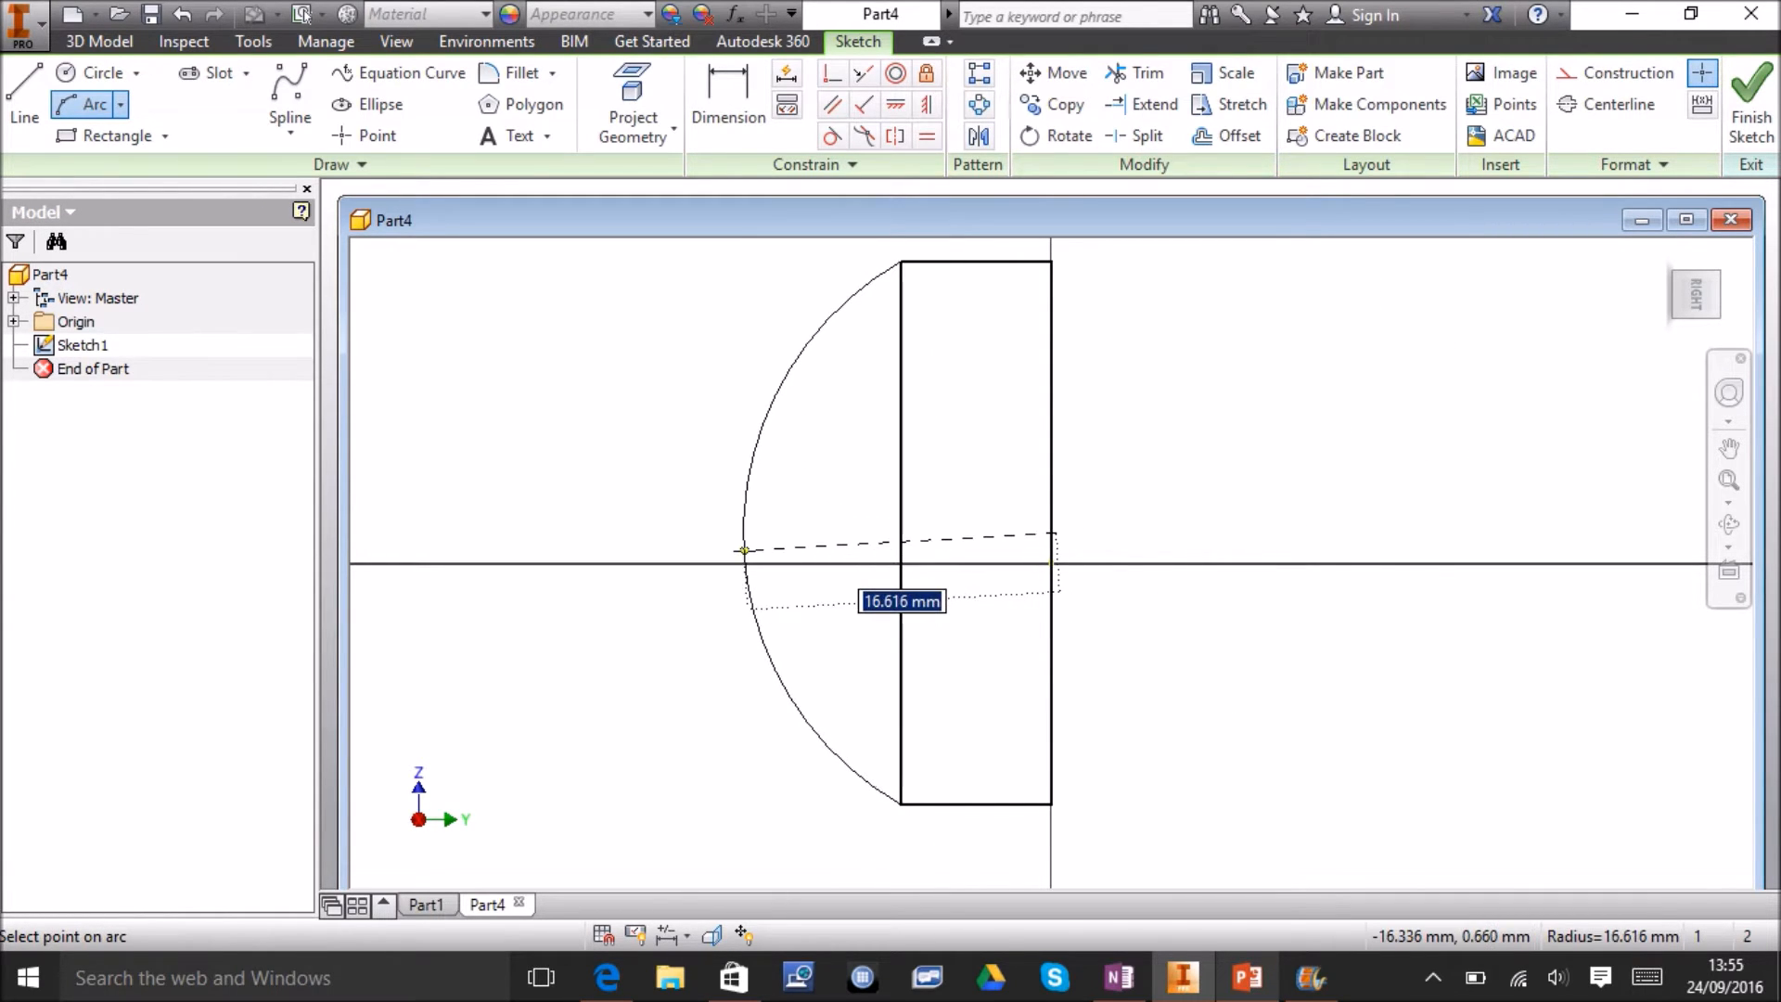
pyautogui.click(744, 552)
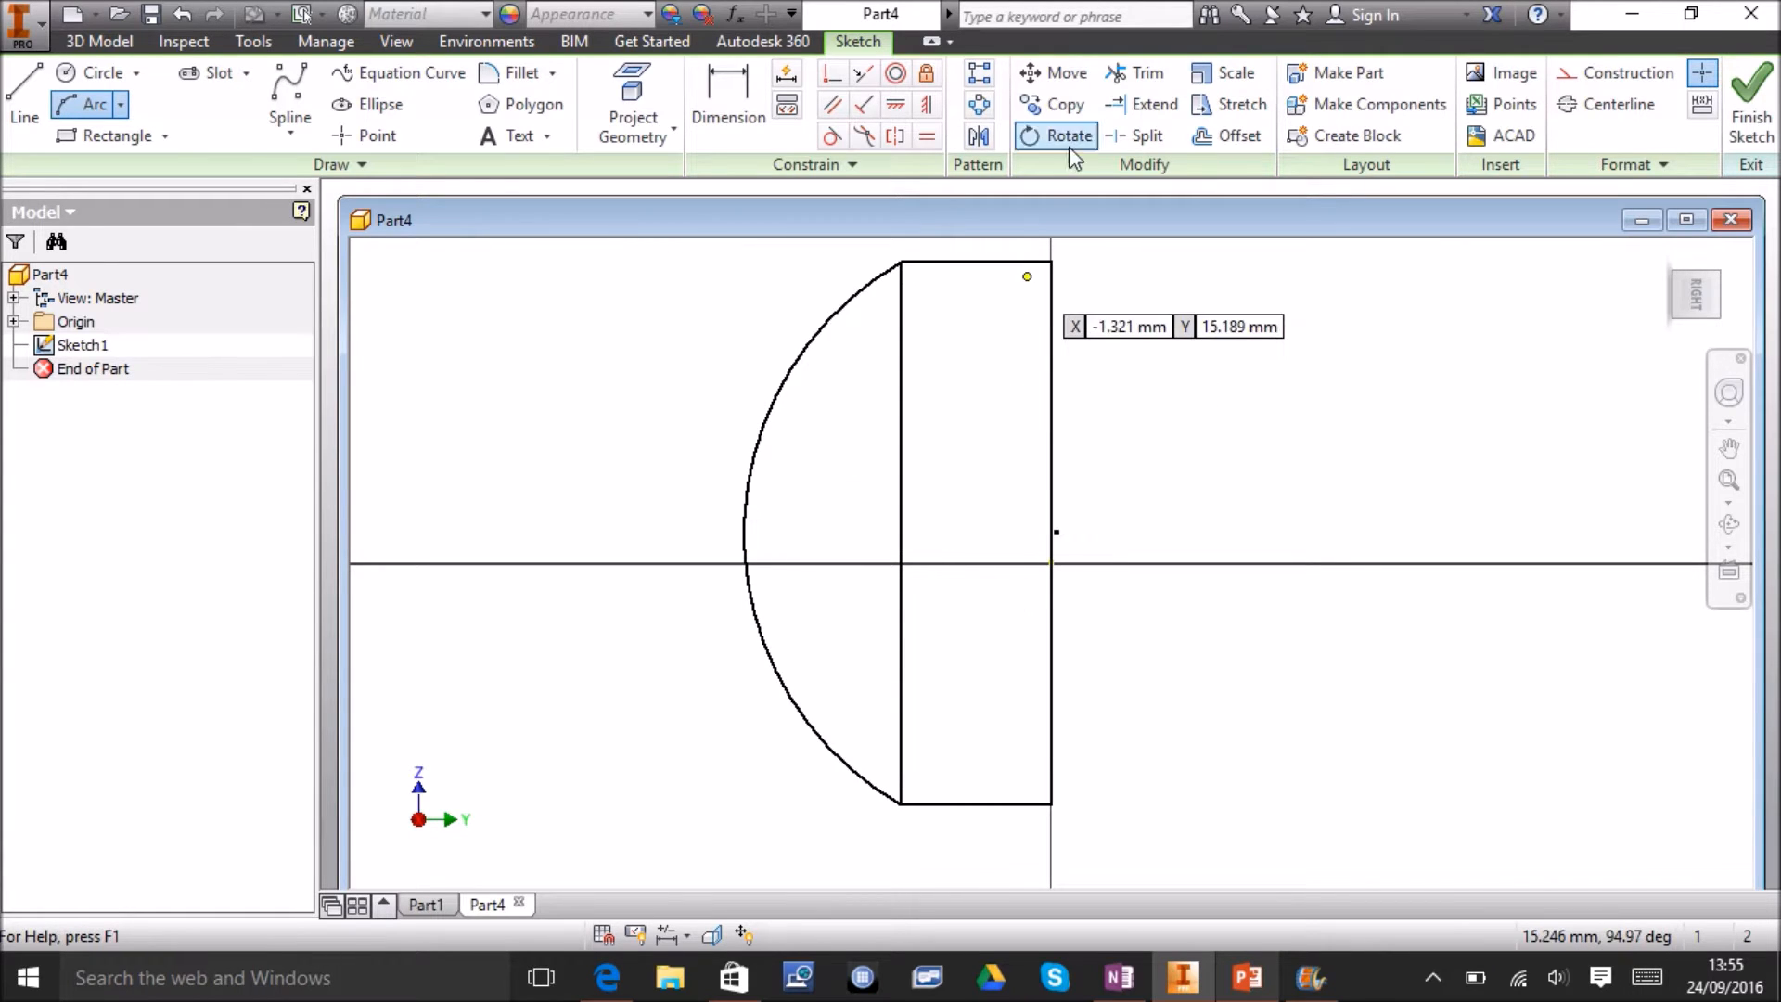
# Trim away the straight edge between the rectangle and the arc, and finish the sketch.
pyautogui.click(1134, 84)
pyautogui.click(901, 405)
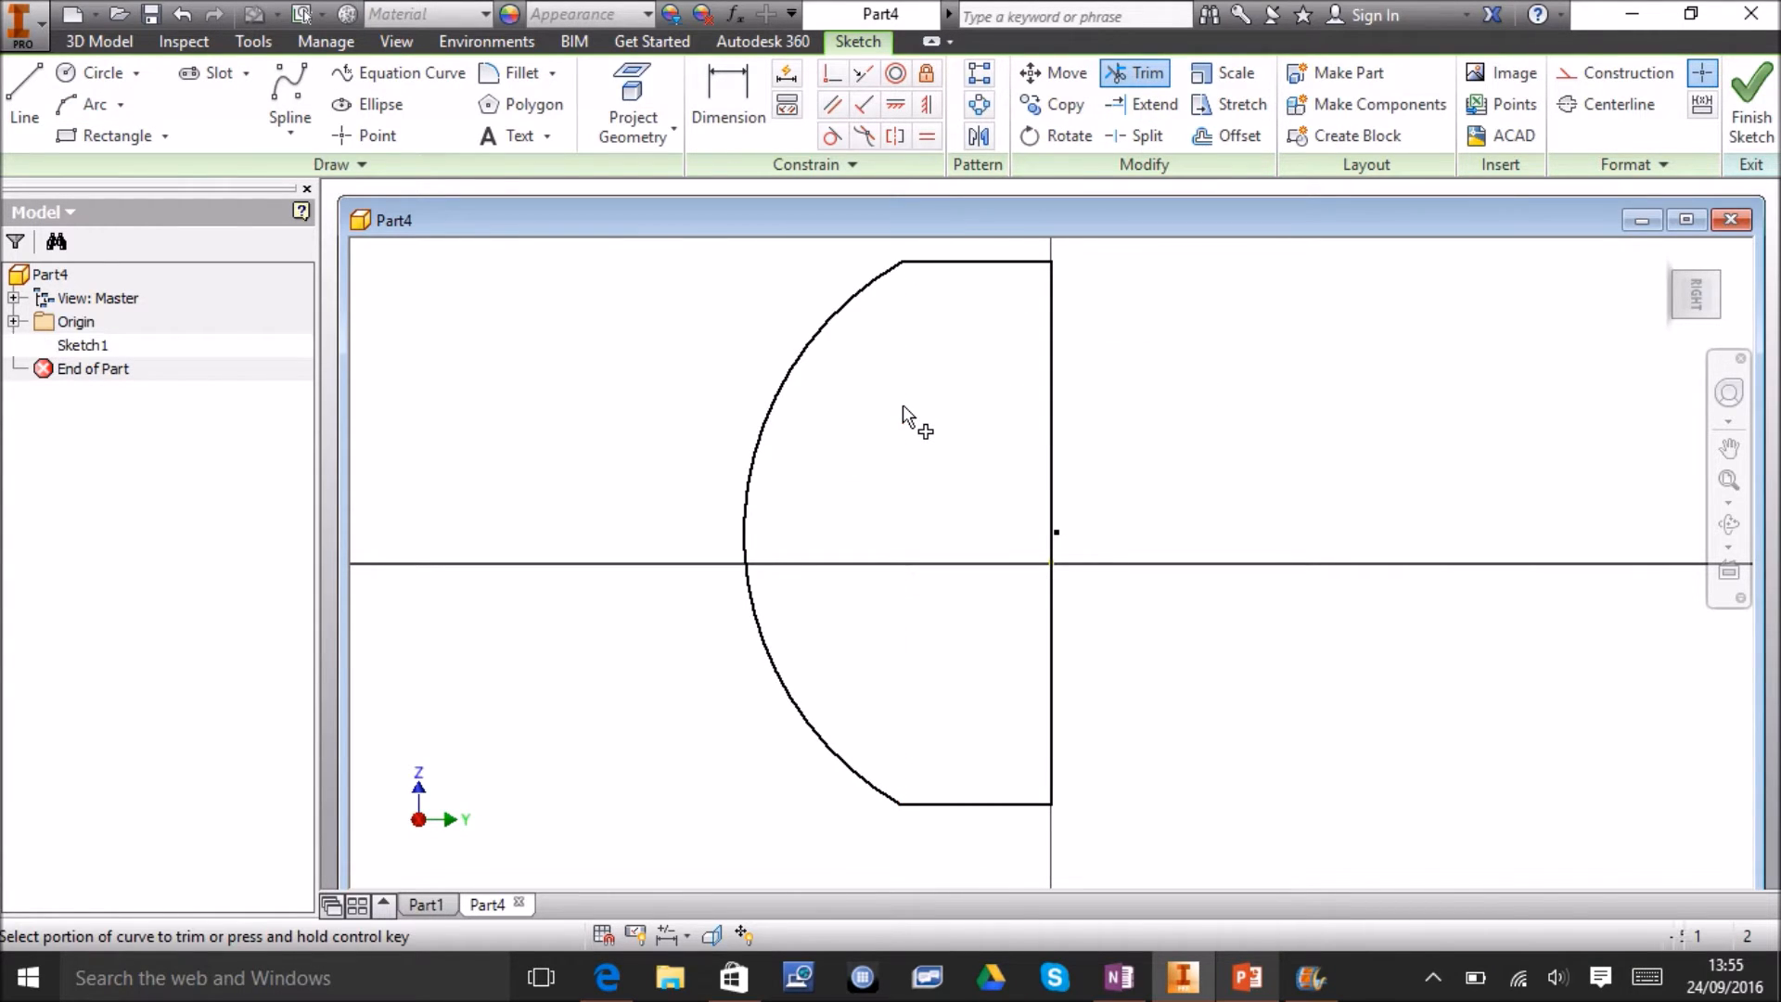
pyautogui.click(1750, 104)
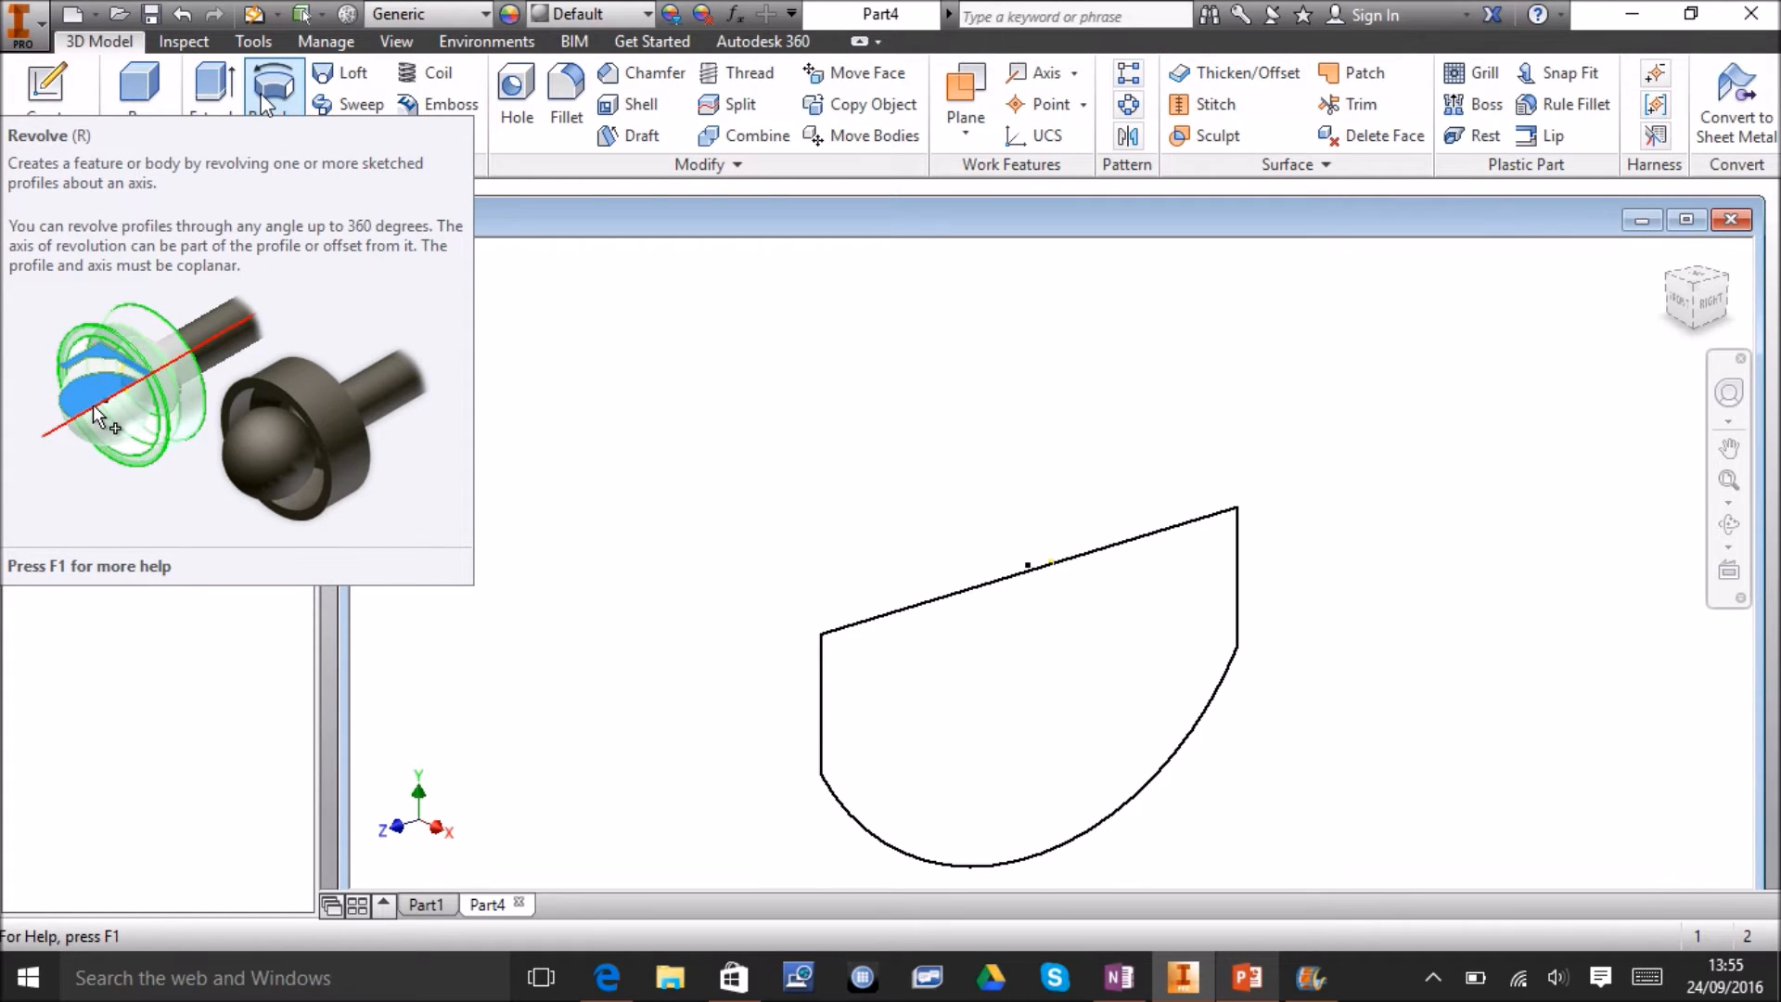
# Revolve the closed profile around its long straight edge with full extents.
pyautogui.click(266, 100)
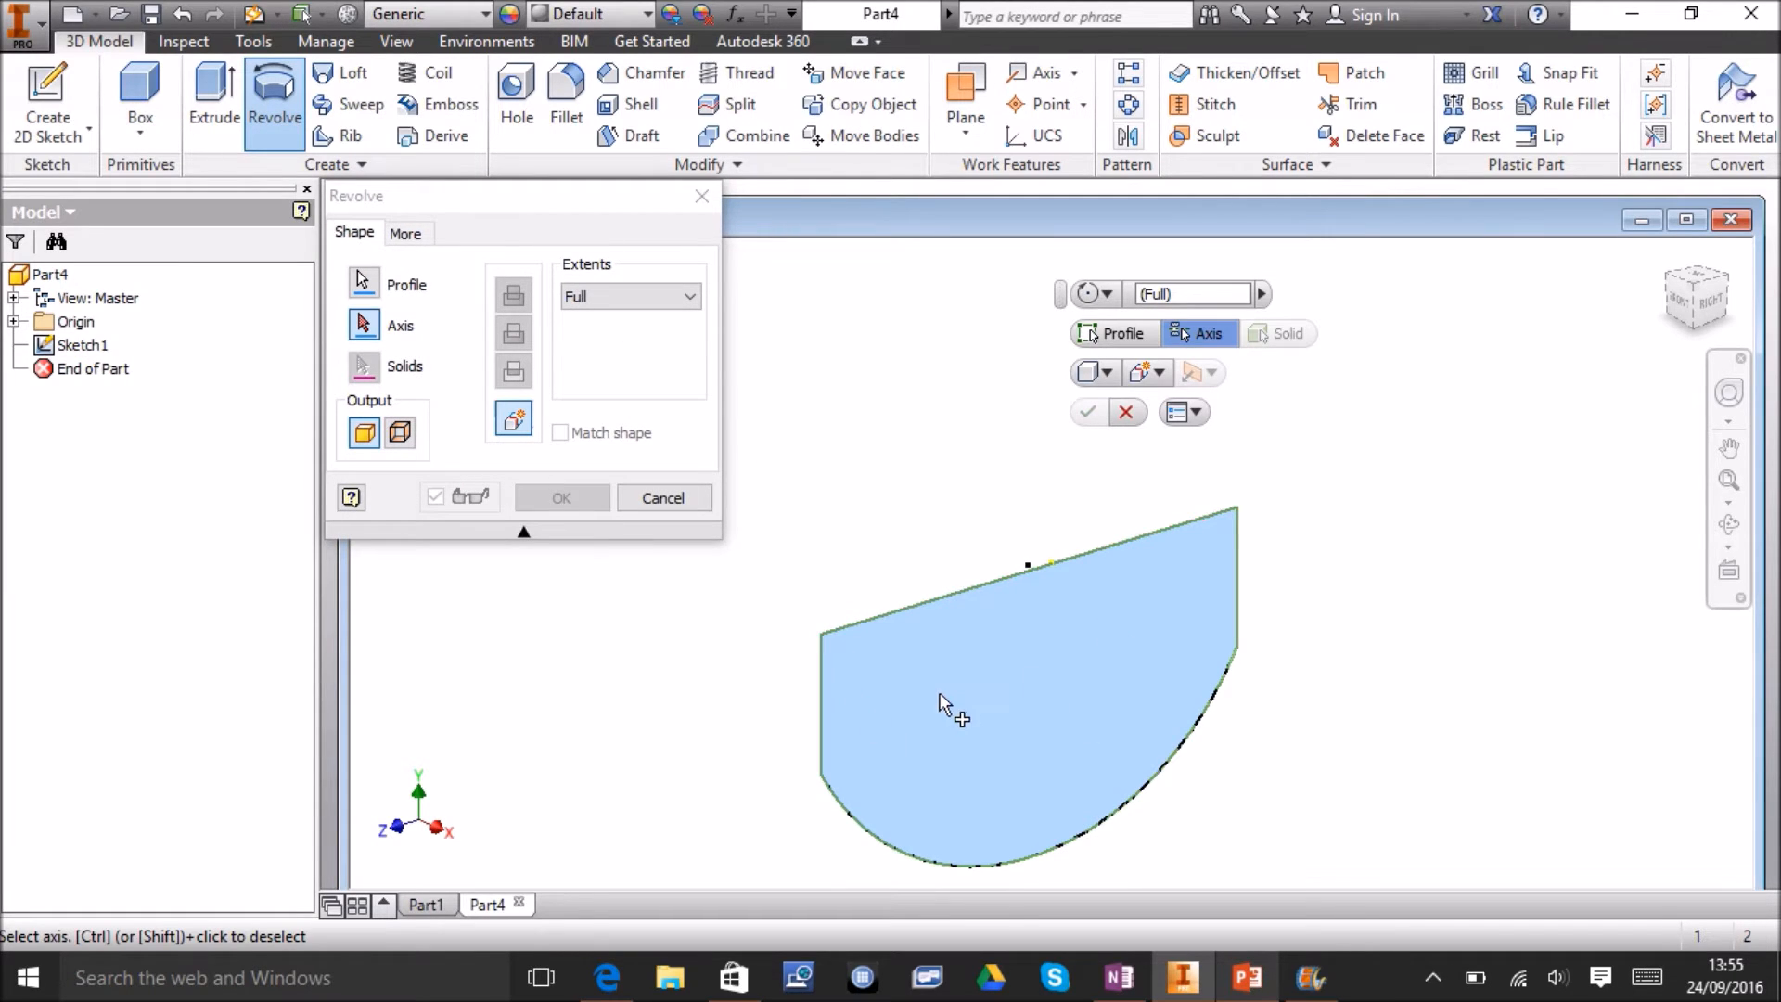
pyautogui.click(363, 324)
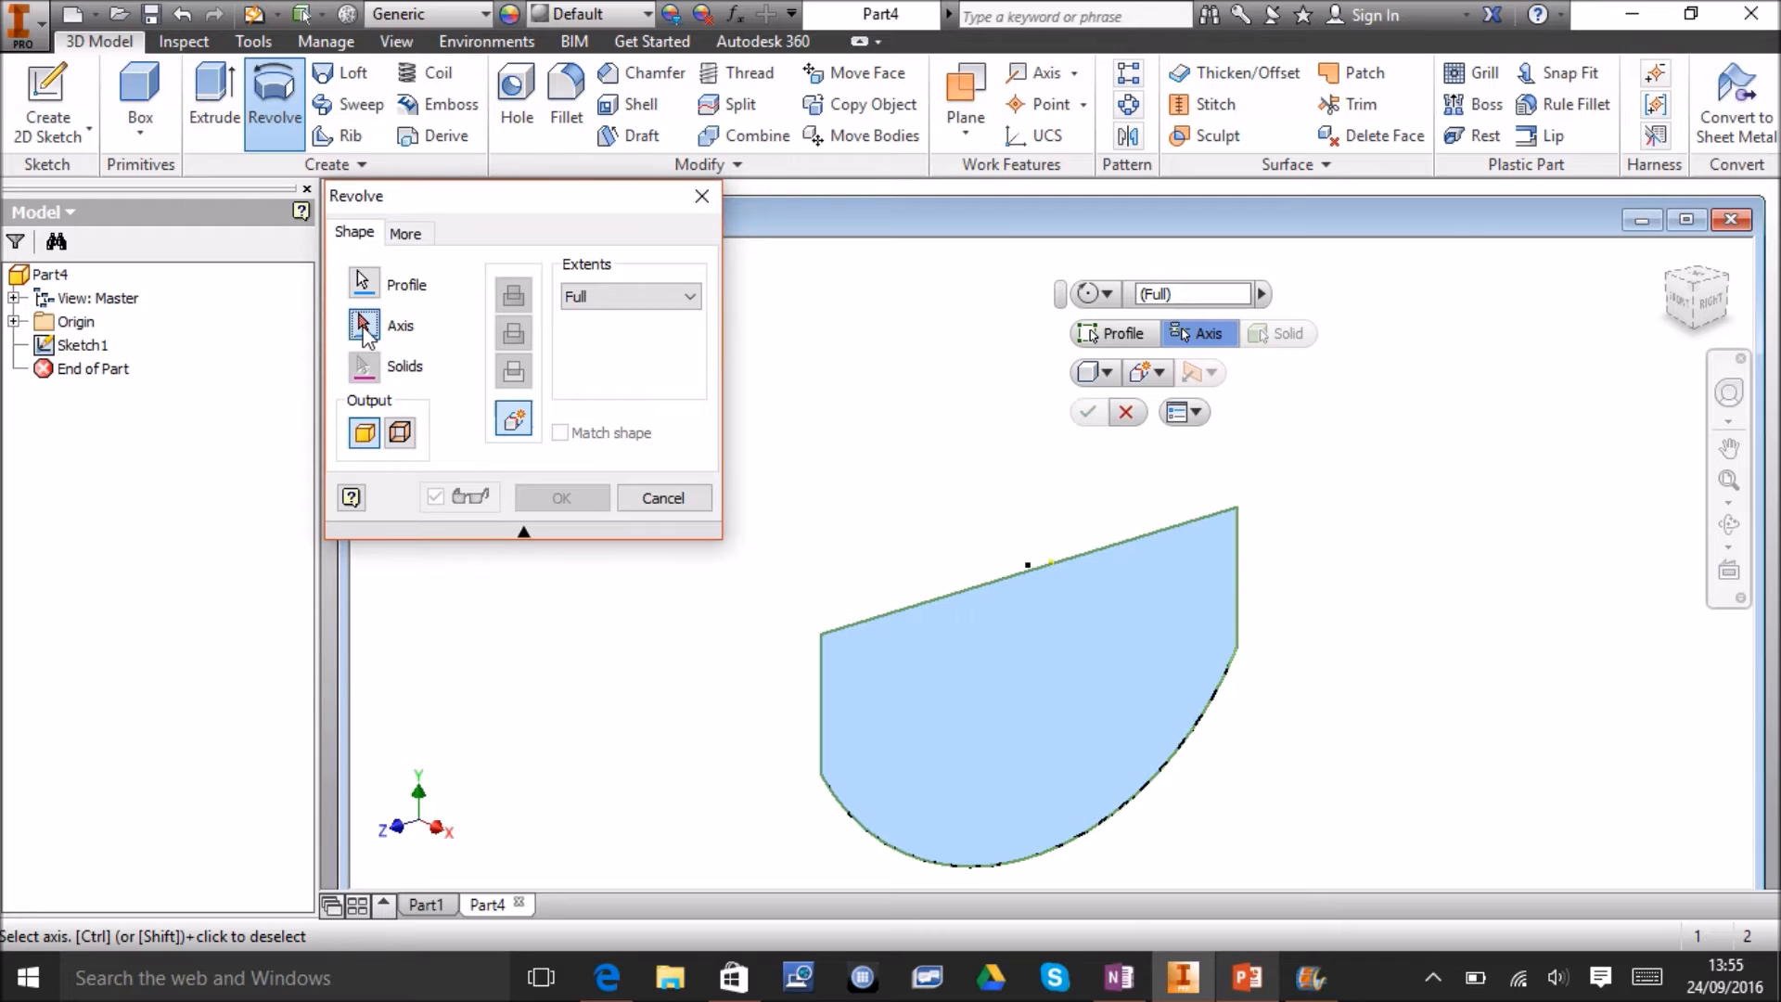
pyautogui.click(930, 610)
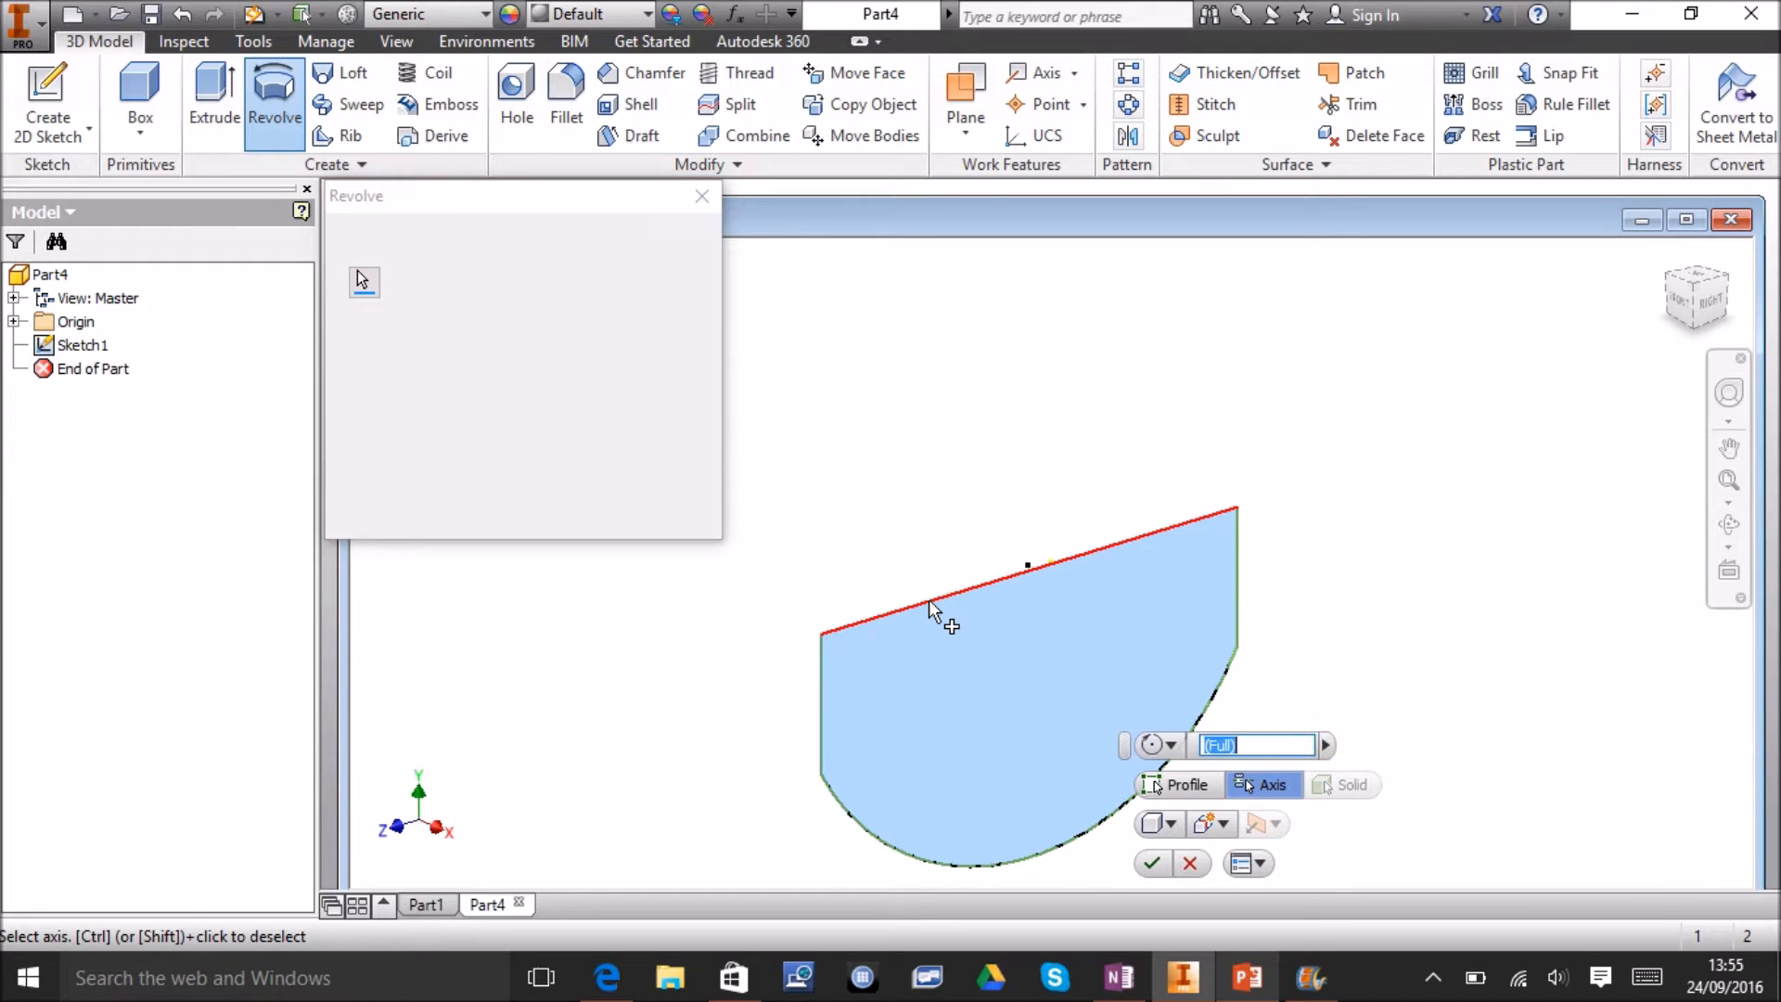
# Try revolve angles of 180 and 270 degrees on the profile.
pyautogui.moveTo(1698, 295)
pyautogui.mouseDown()
pyautogui.moveTo(1631, 264)
pyautogui.moveTo(1609, 483)
pyautogui.moveTo(1558, 529)
pyautogui.moveTo(1555, 561)
pyautogui.moveTo(1568, 269)
pyautogui.moveTo(1647, 287)
pyautogui.moveTo(1649, 436)
pyautogui.moveTo(1694, 301)
pyautogui.mouseUp()
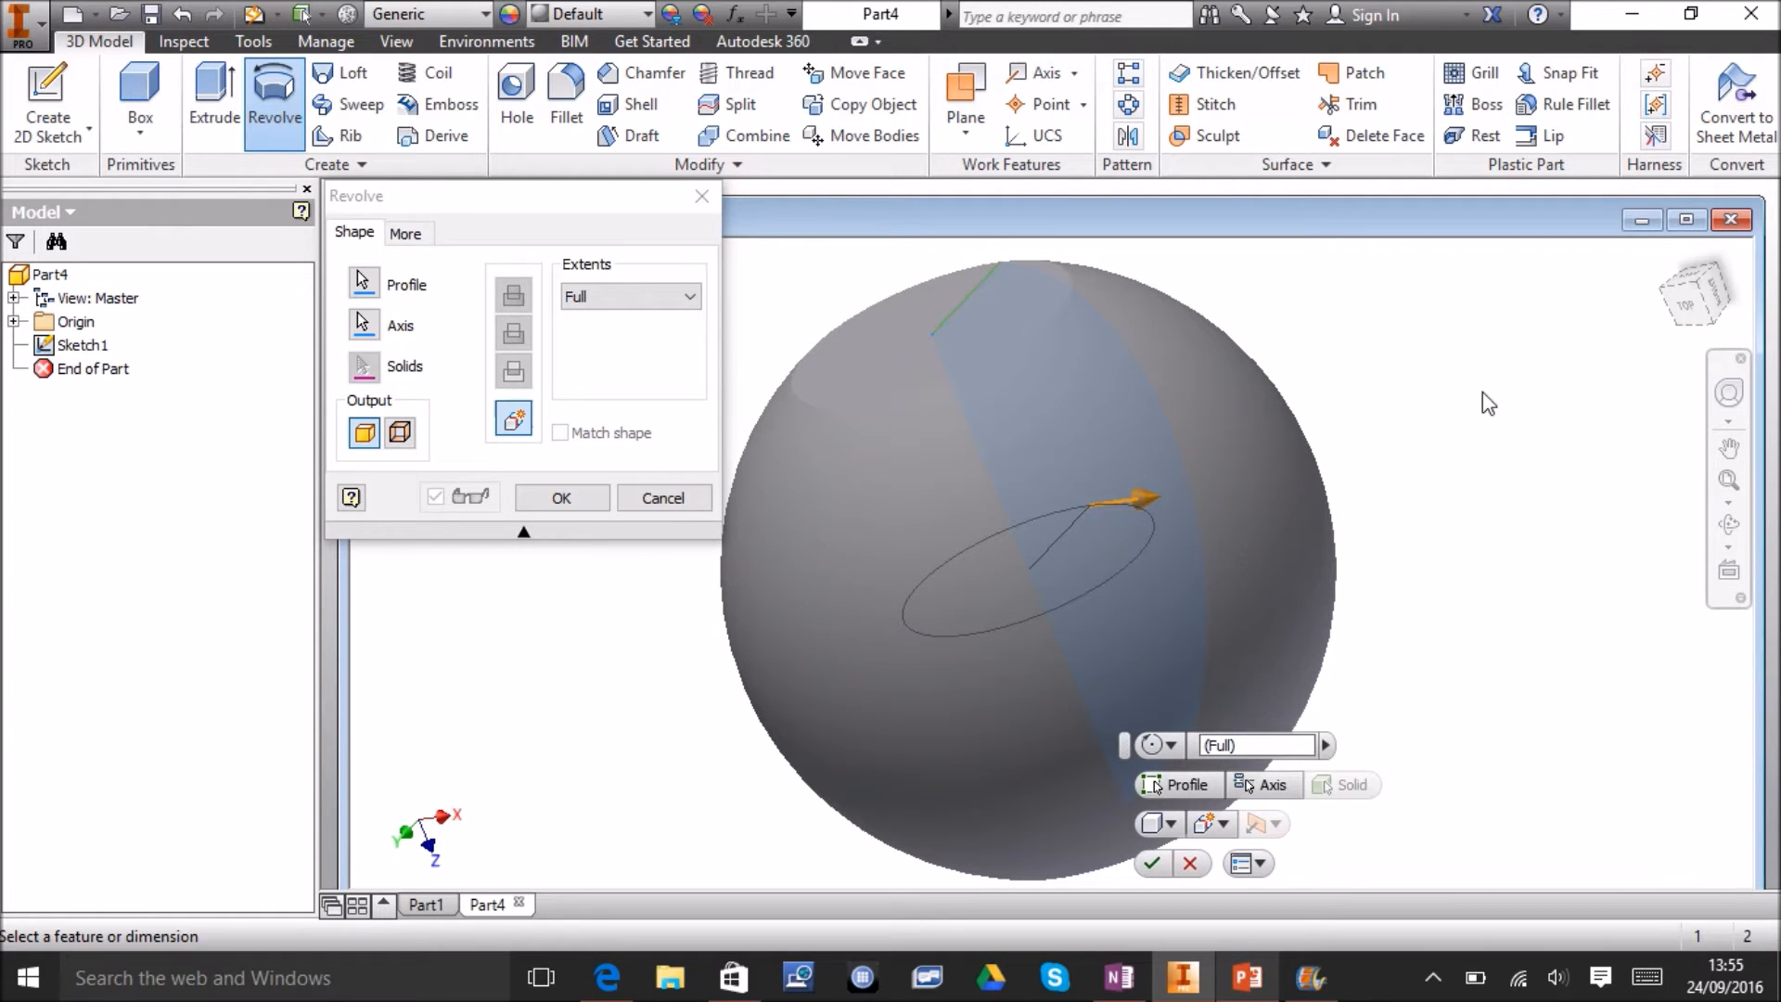
pyautogui.moveTo(1698, 291)
pyautogui.mouseDown()
pyautogui.moveTo(1672, 331)
pyautogui.moveTo(1692, 352)
pyautogui.mouseUp()
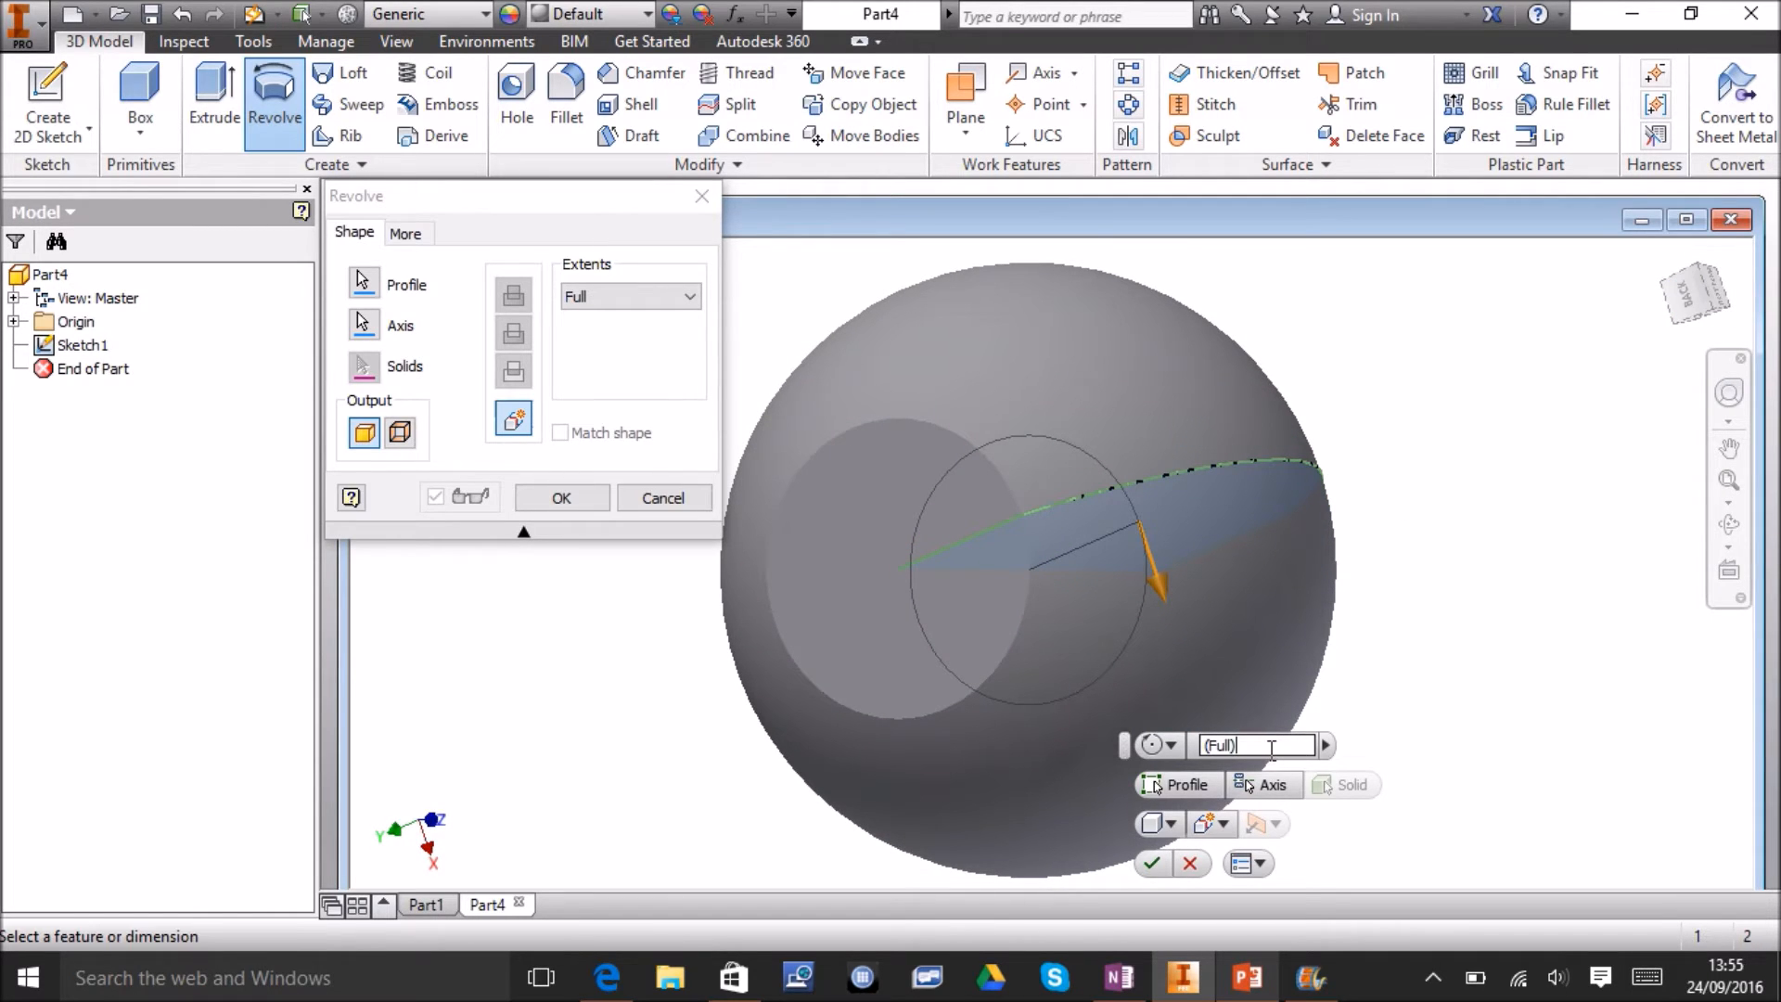
pyautogui.press('BackSpace')
pyautogui.press('BackSpace')
pyautogui.press('BackSpace')
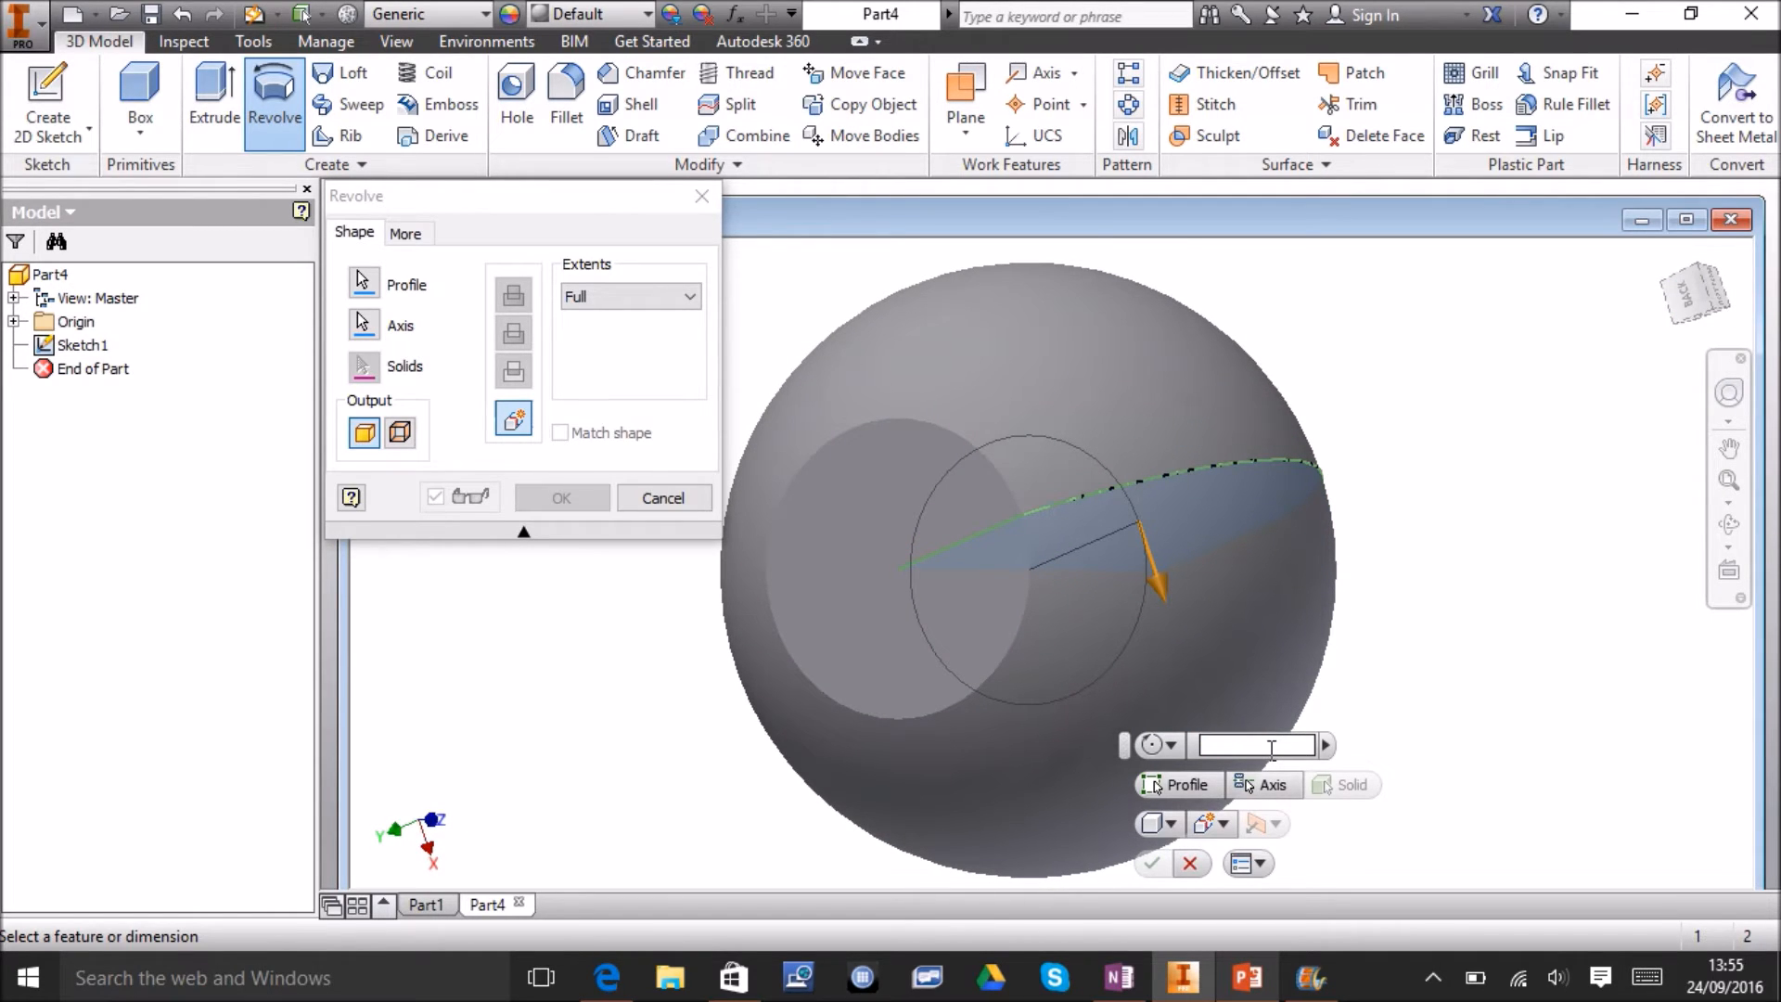
pyautogui.write('180')
pyautogui.press('Return')
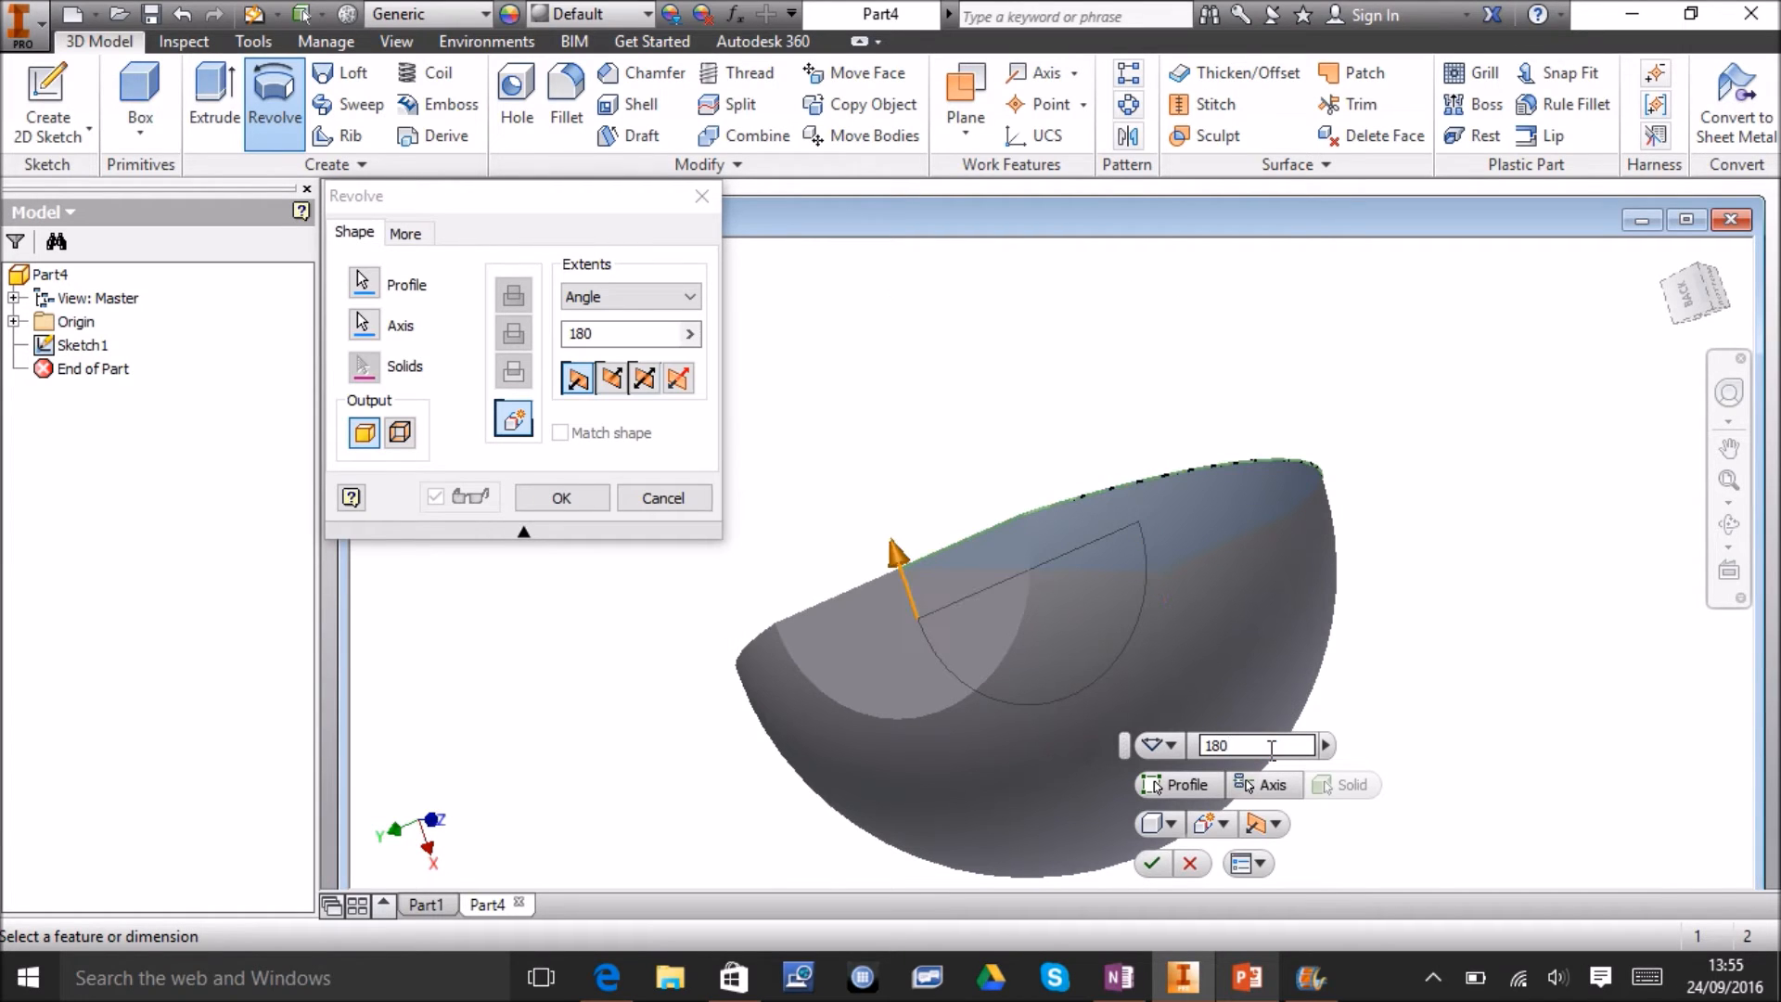
pyautogui.press('BackSpace')
pyautogui.write('270')
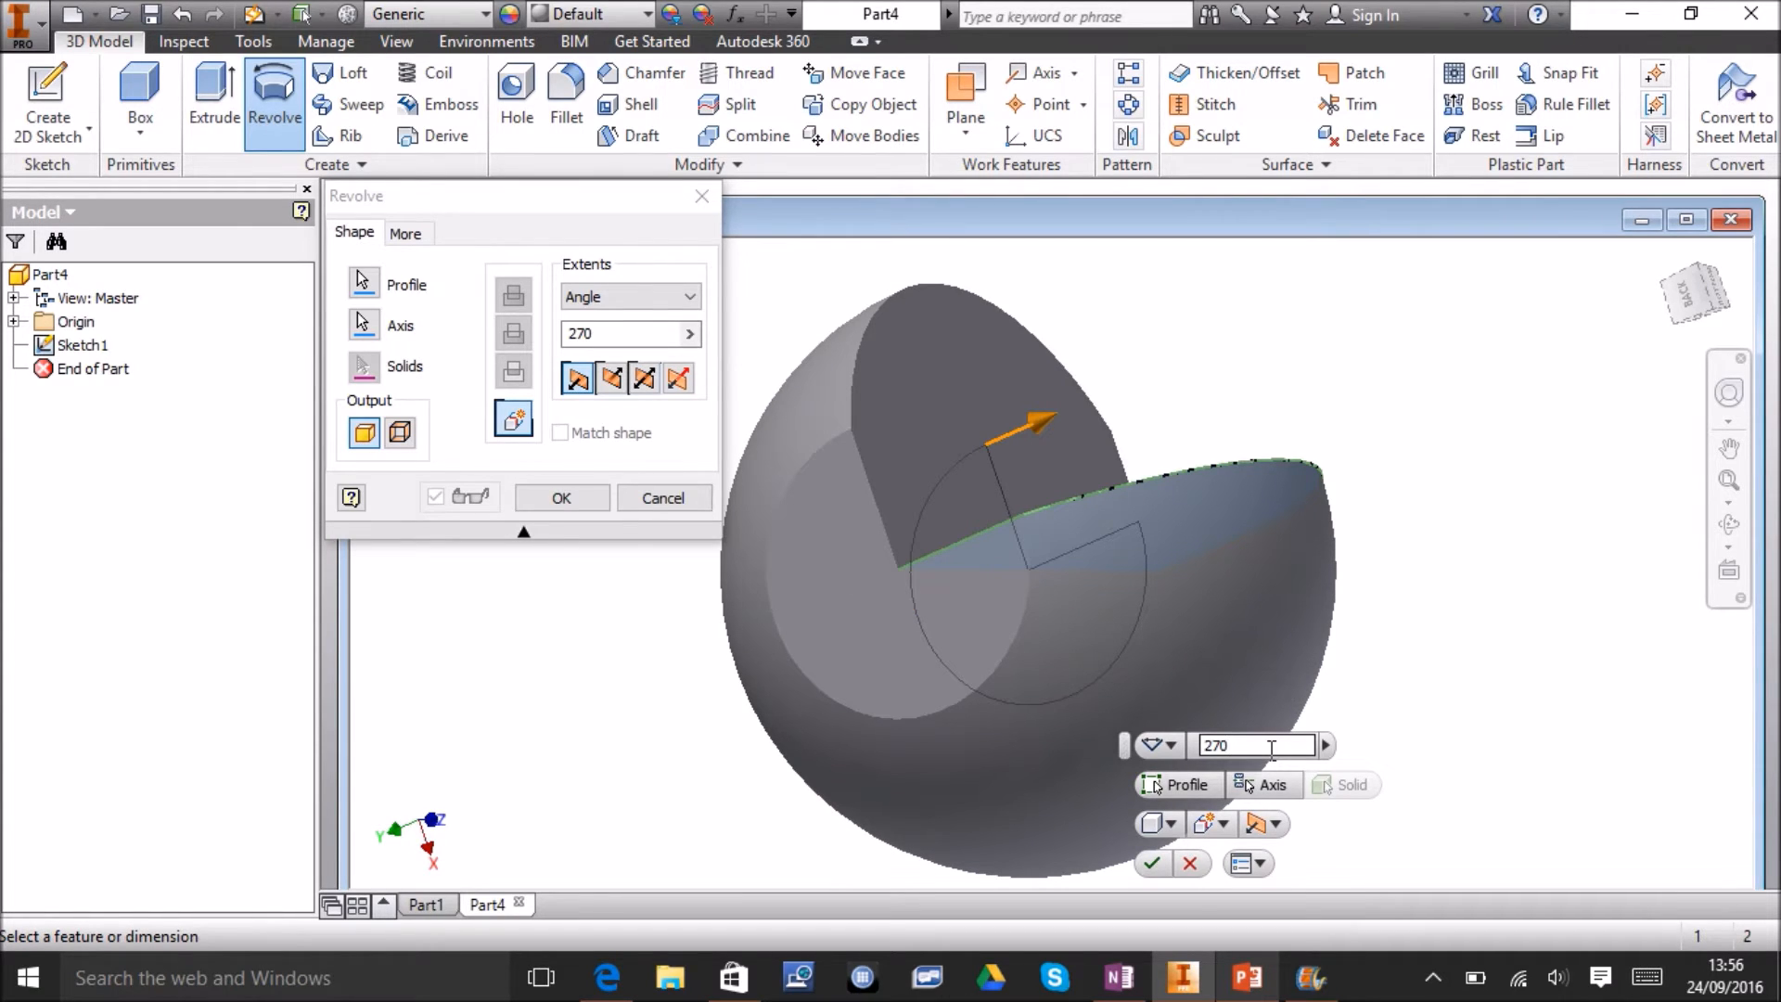
# Set the revolve angle to 360 degrees and create the solid.
pyautogui.press('BackSpace')
pyautogui.write('360')
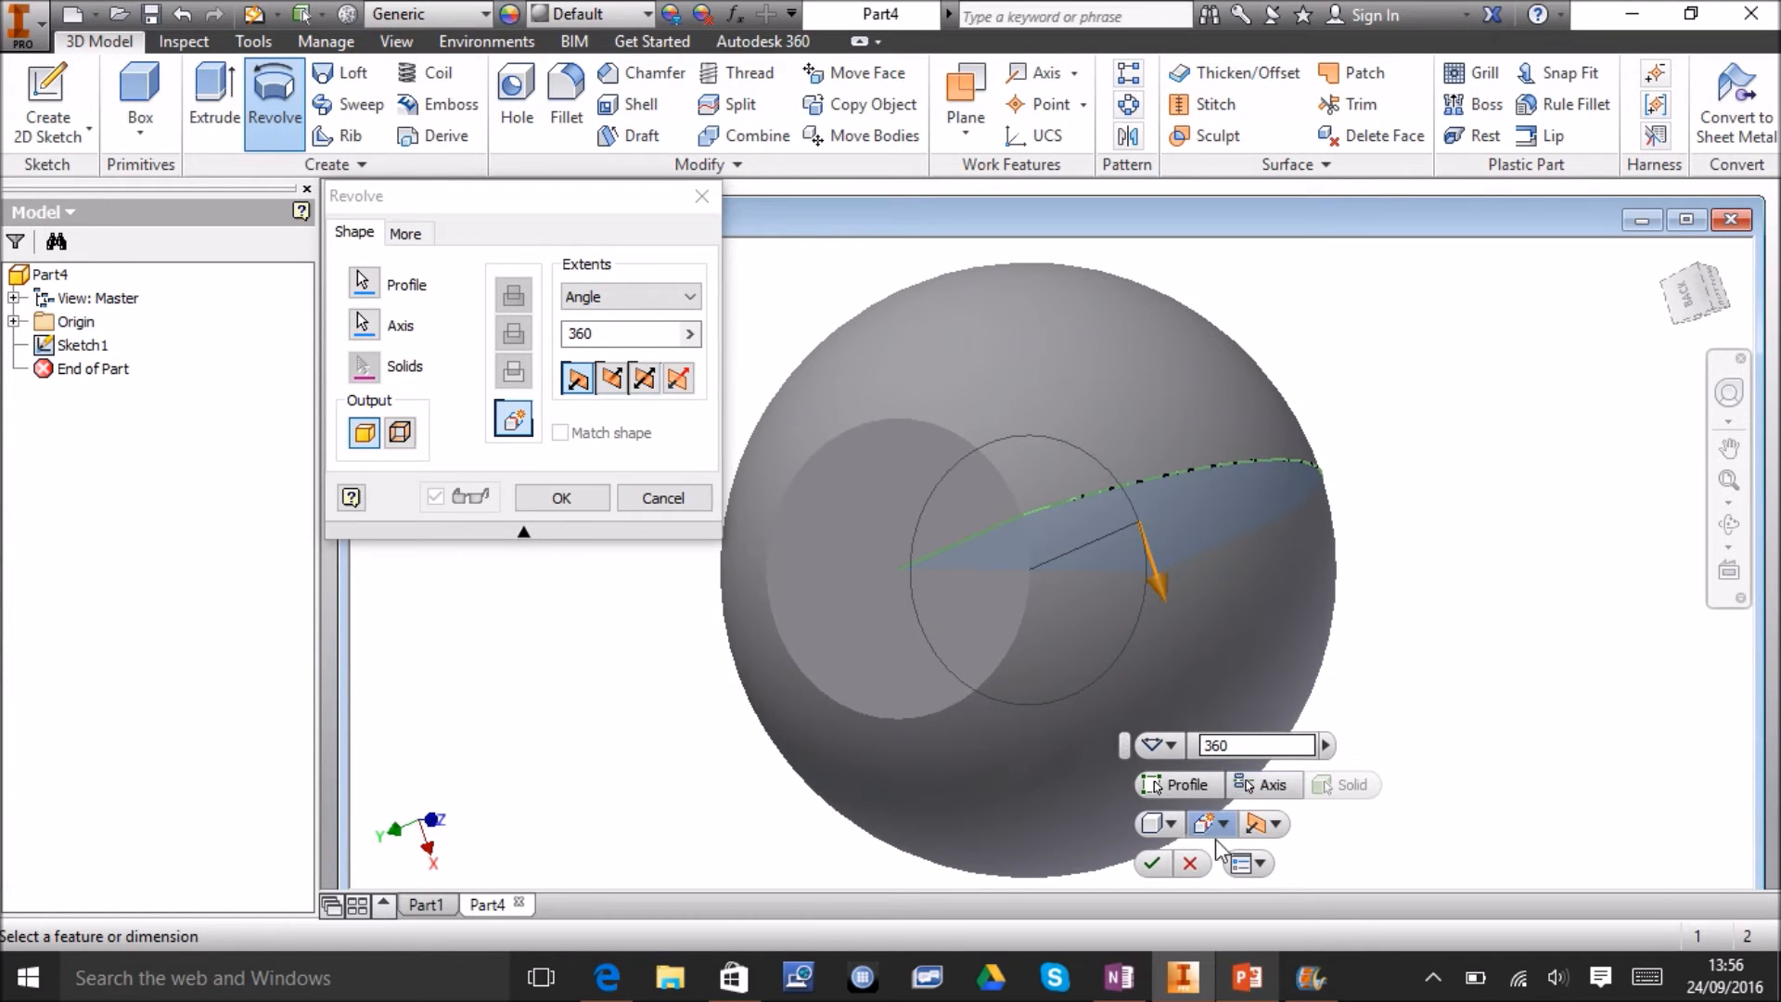
pyautogui.click(1152, 863)
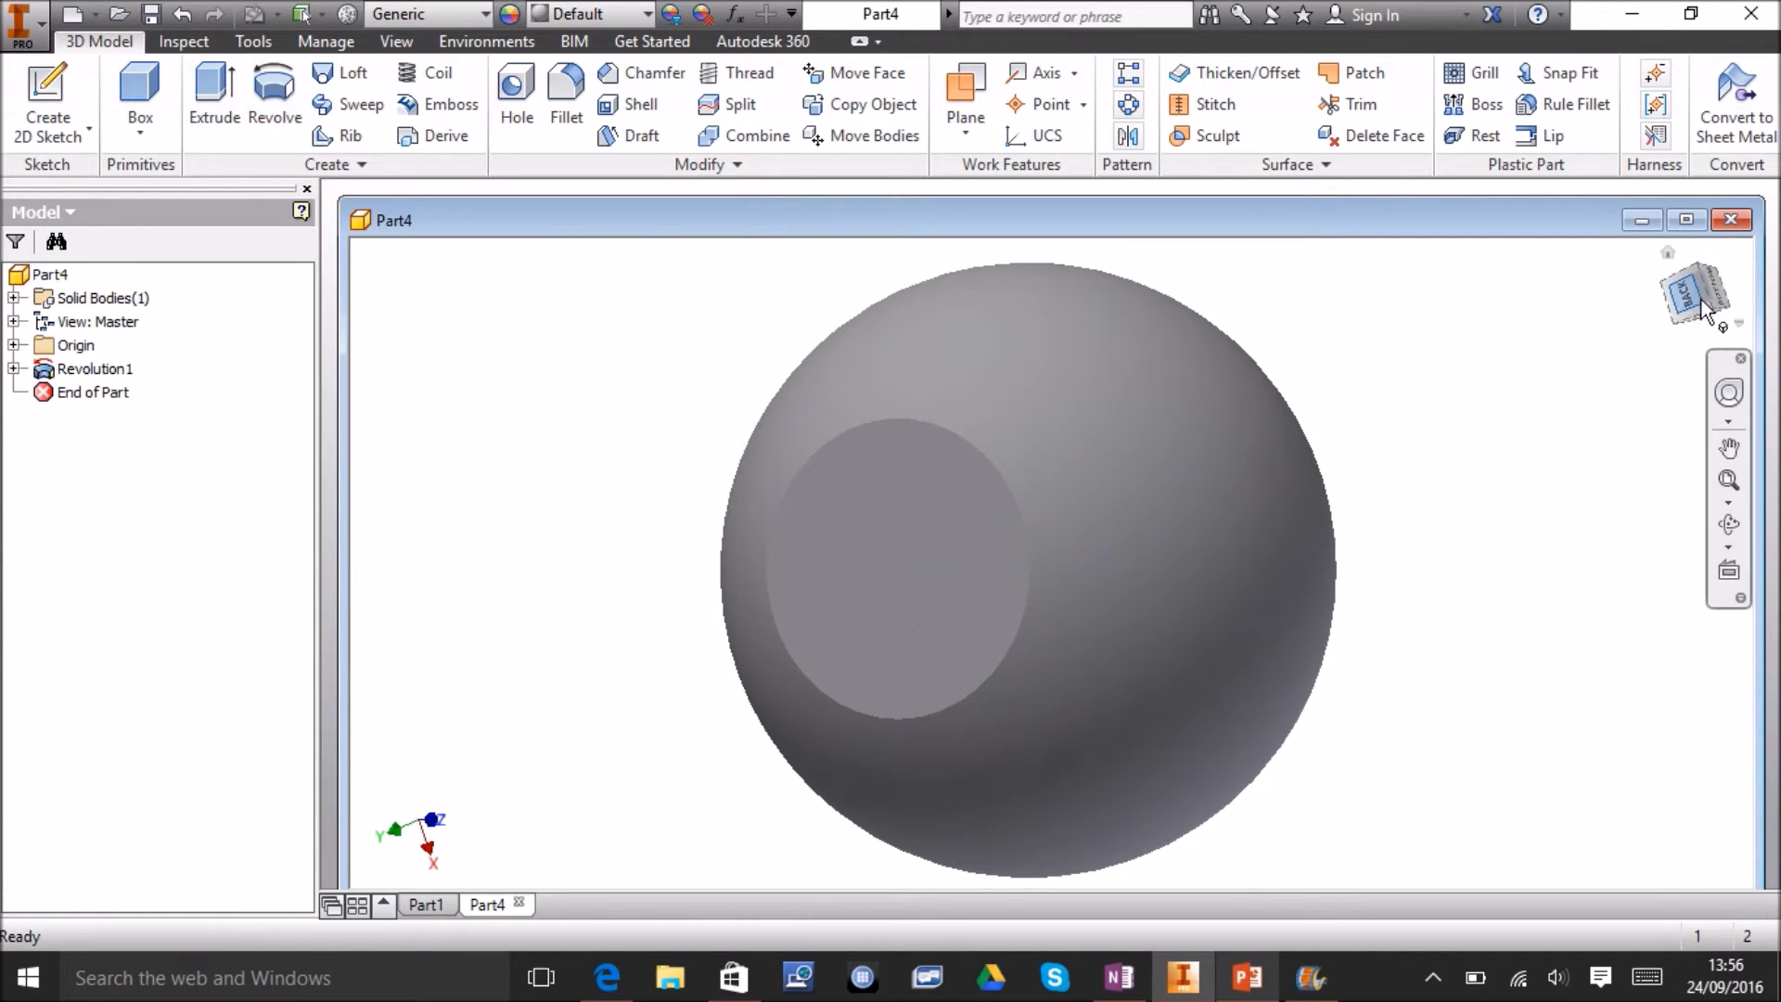
pyautogui.moveTo(1690, 291)
pyautogui.mouseDown()
pyautogui.moveTo(1619, 248)
pyautogui.moveTo(1549, 249)
pyautogui.mouseUp()
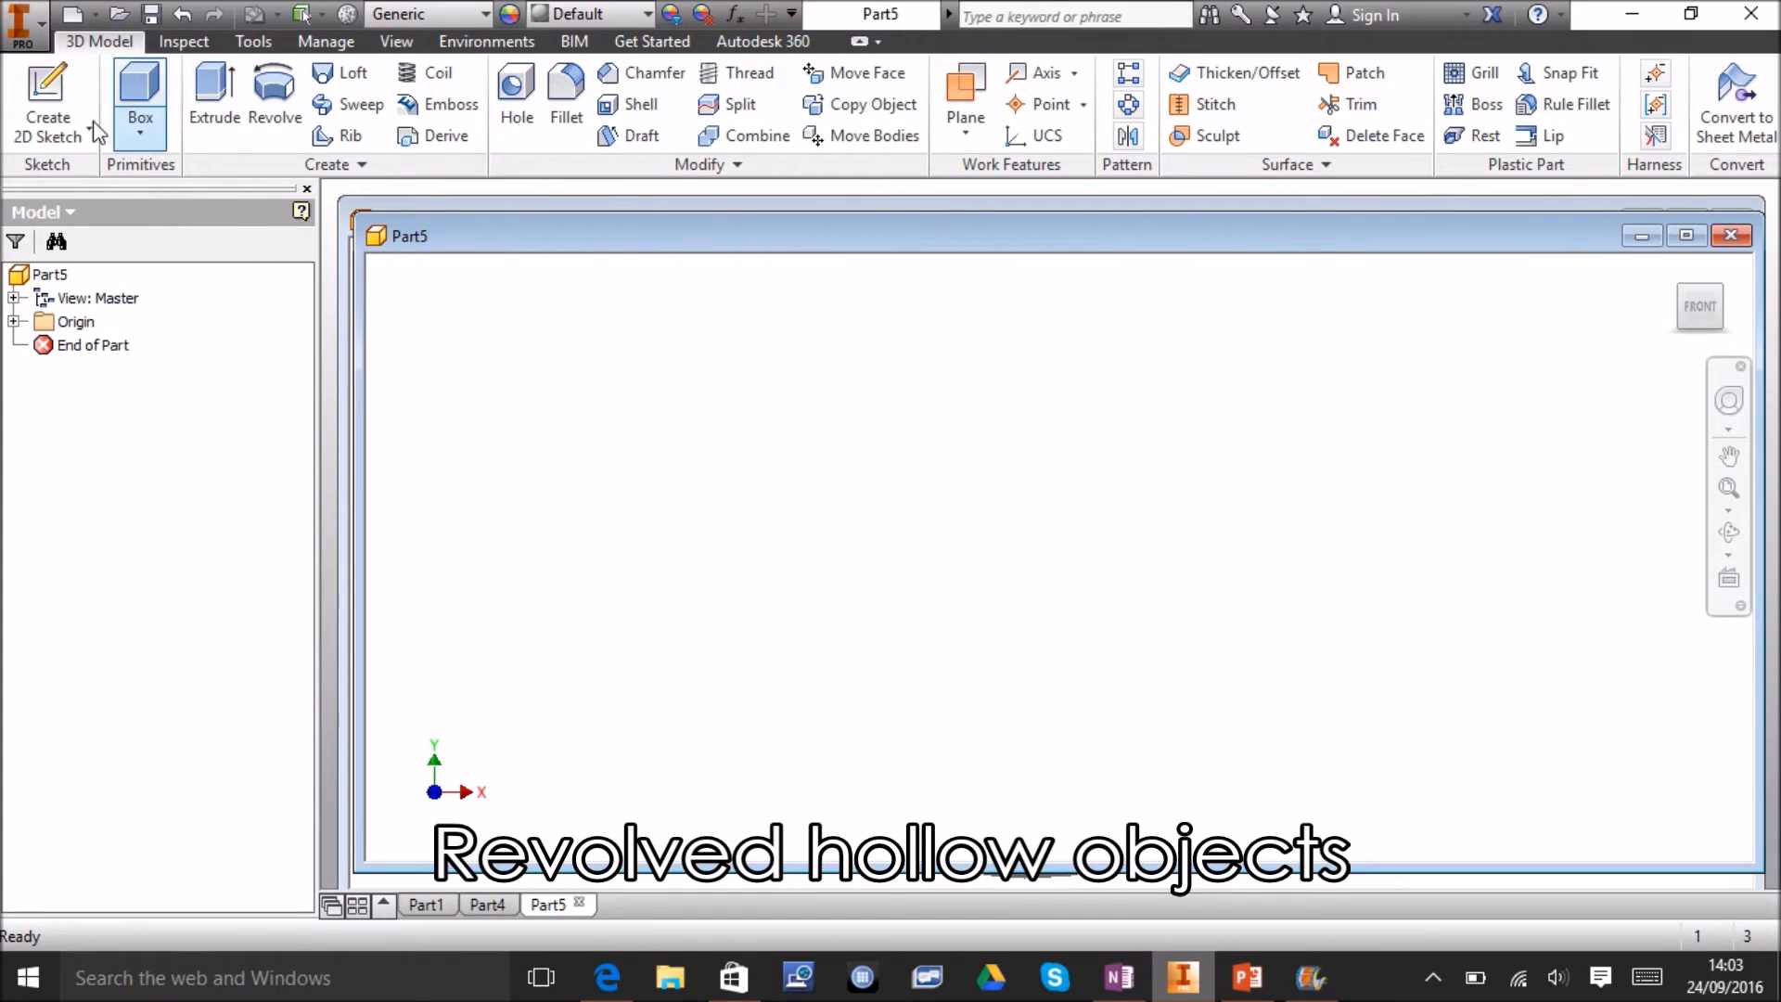
# In Part5, start a sketch on the XY plane and draw a rectangle about 3.4 mm by 29 mm, offset from the vertical axis.
pyautogui.click(46, 98)
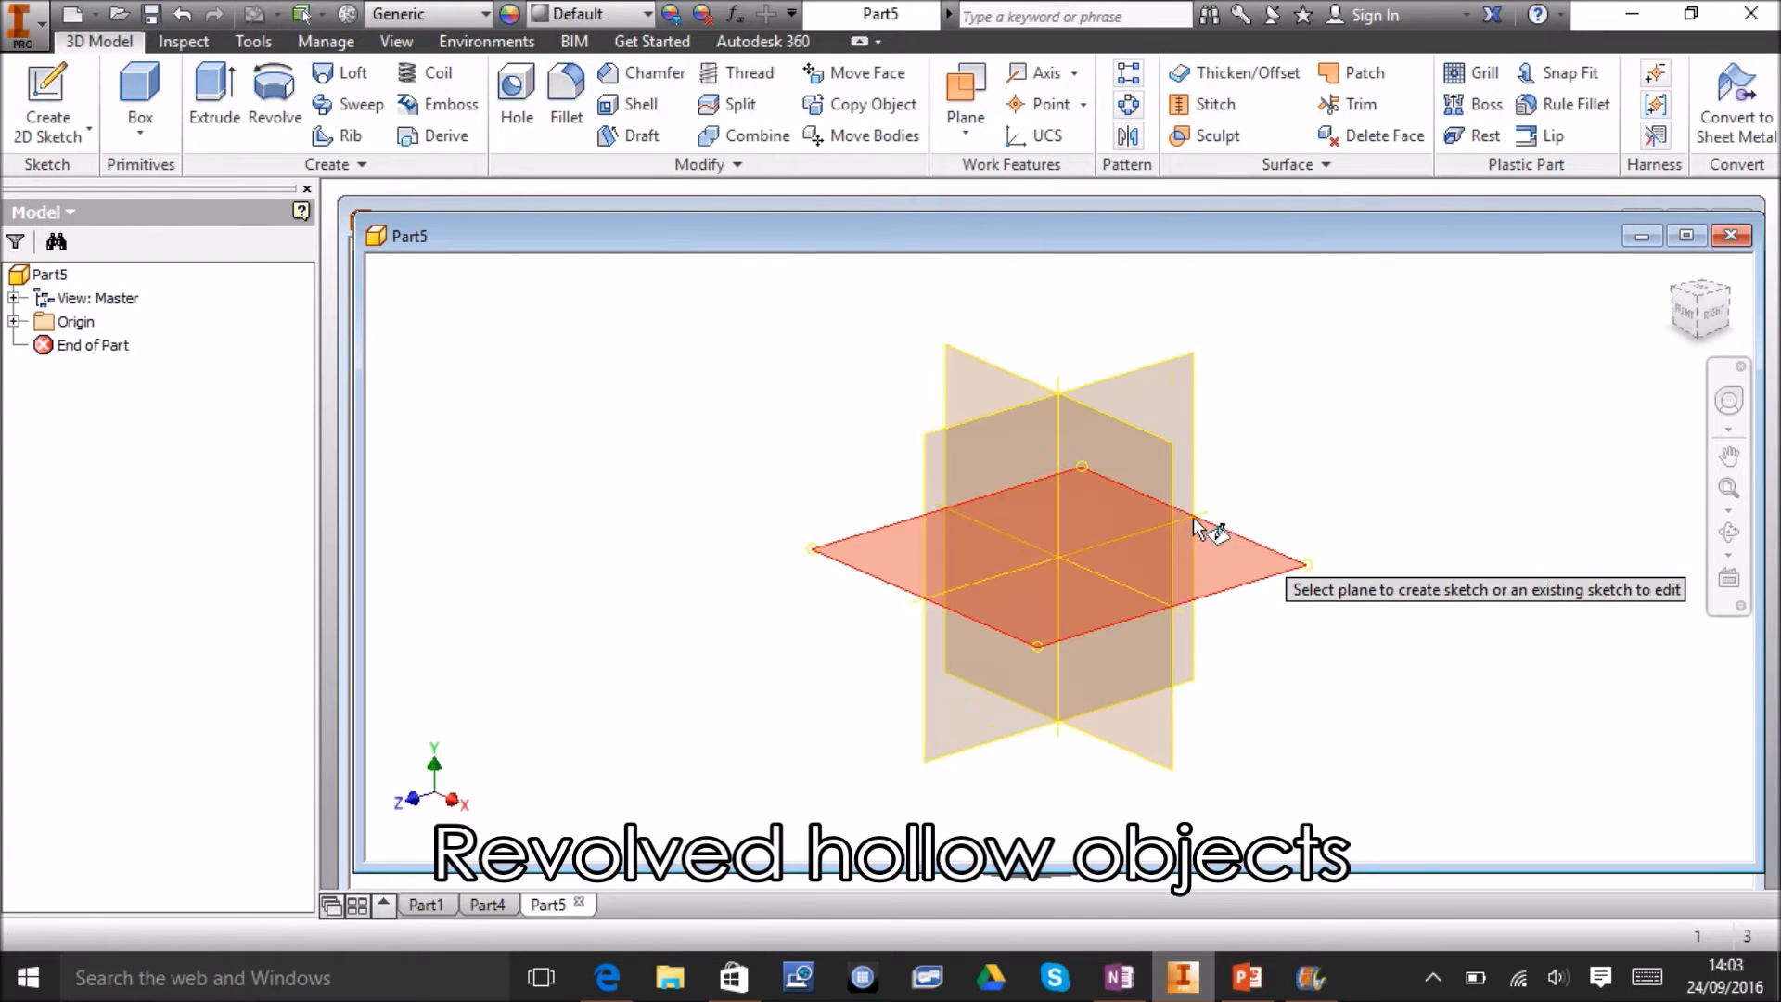
pyautogui.click(1106, 436)
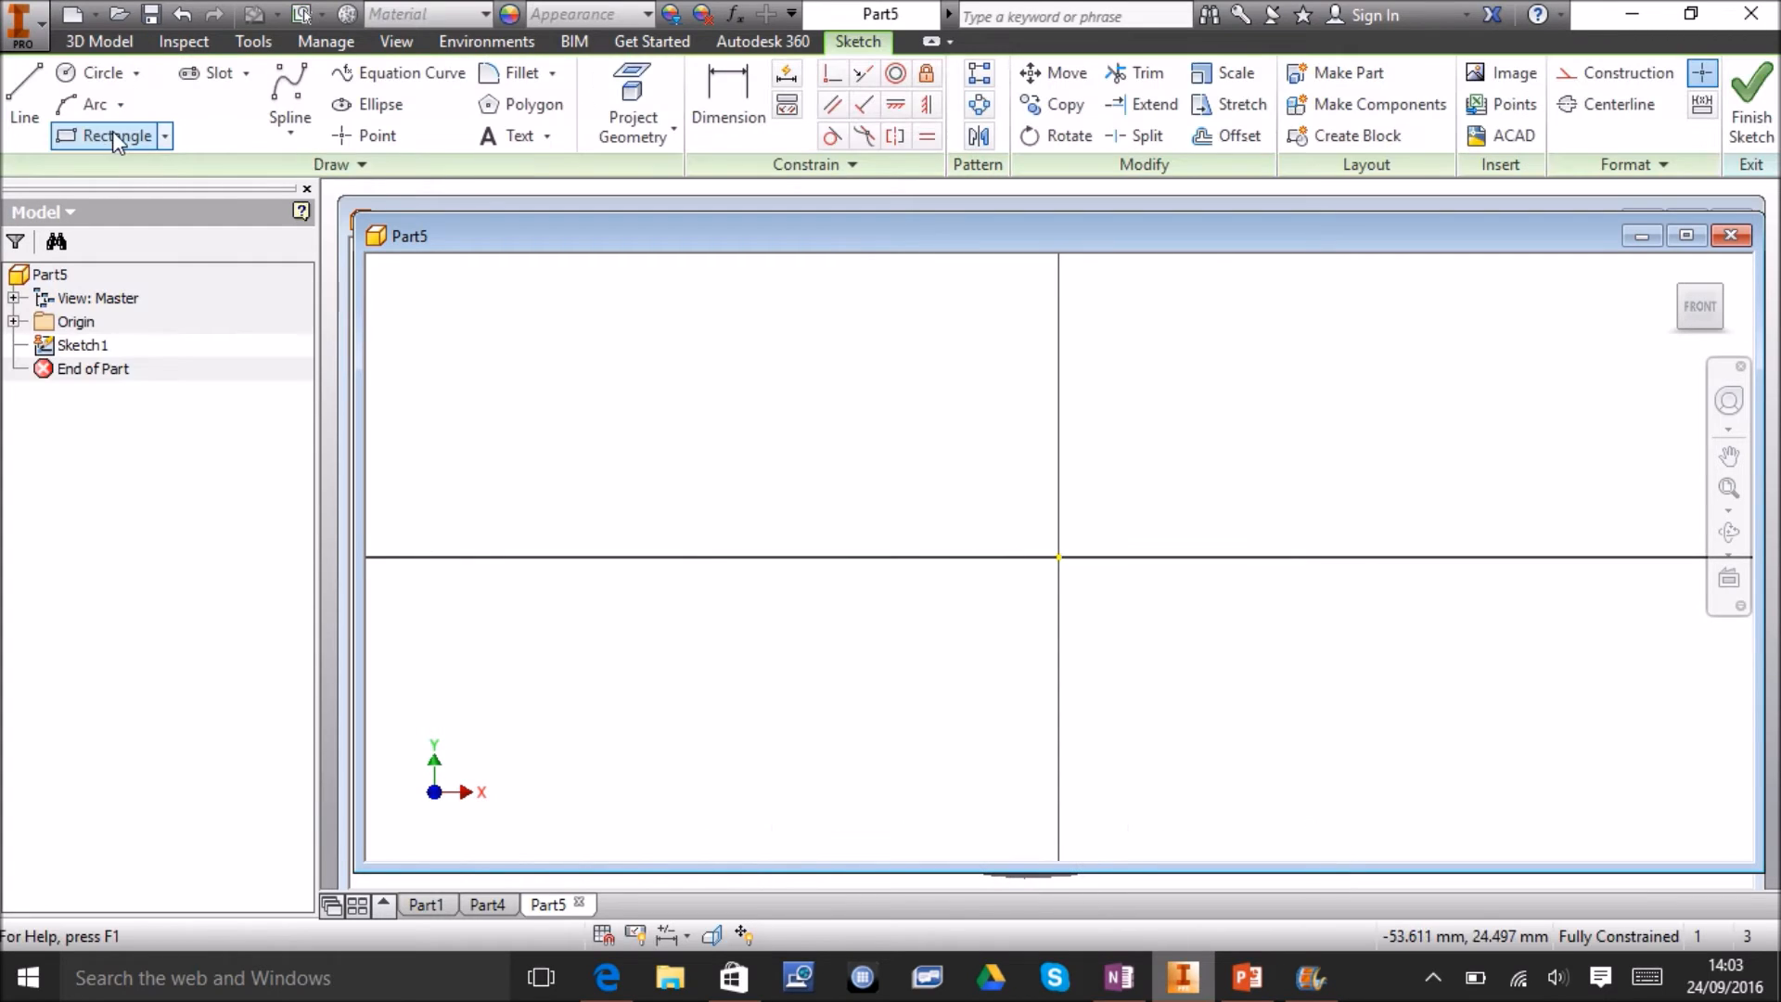
pyautogui.click(104, 138)
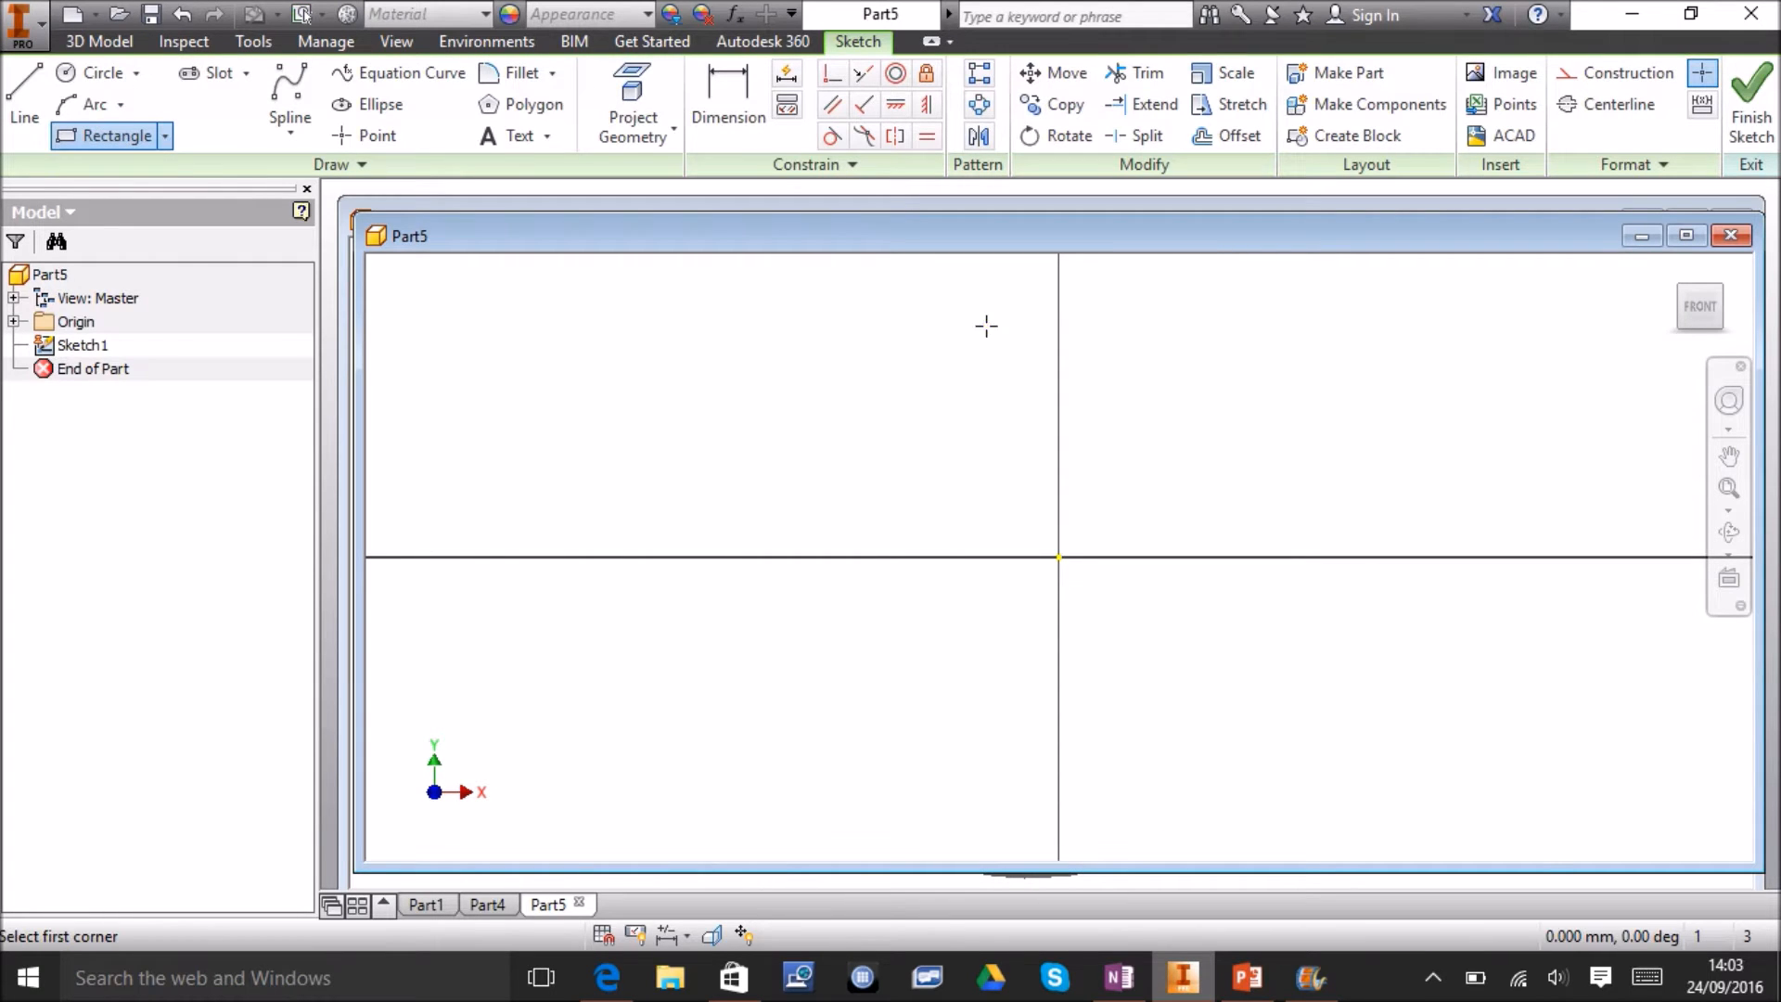
pyautogui.click(1160, 276)
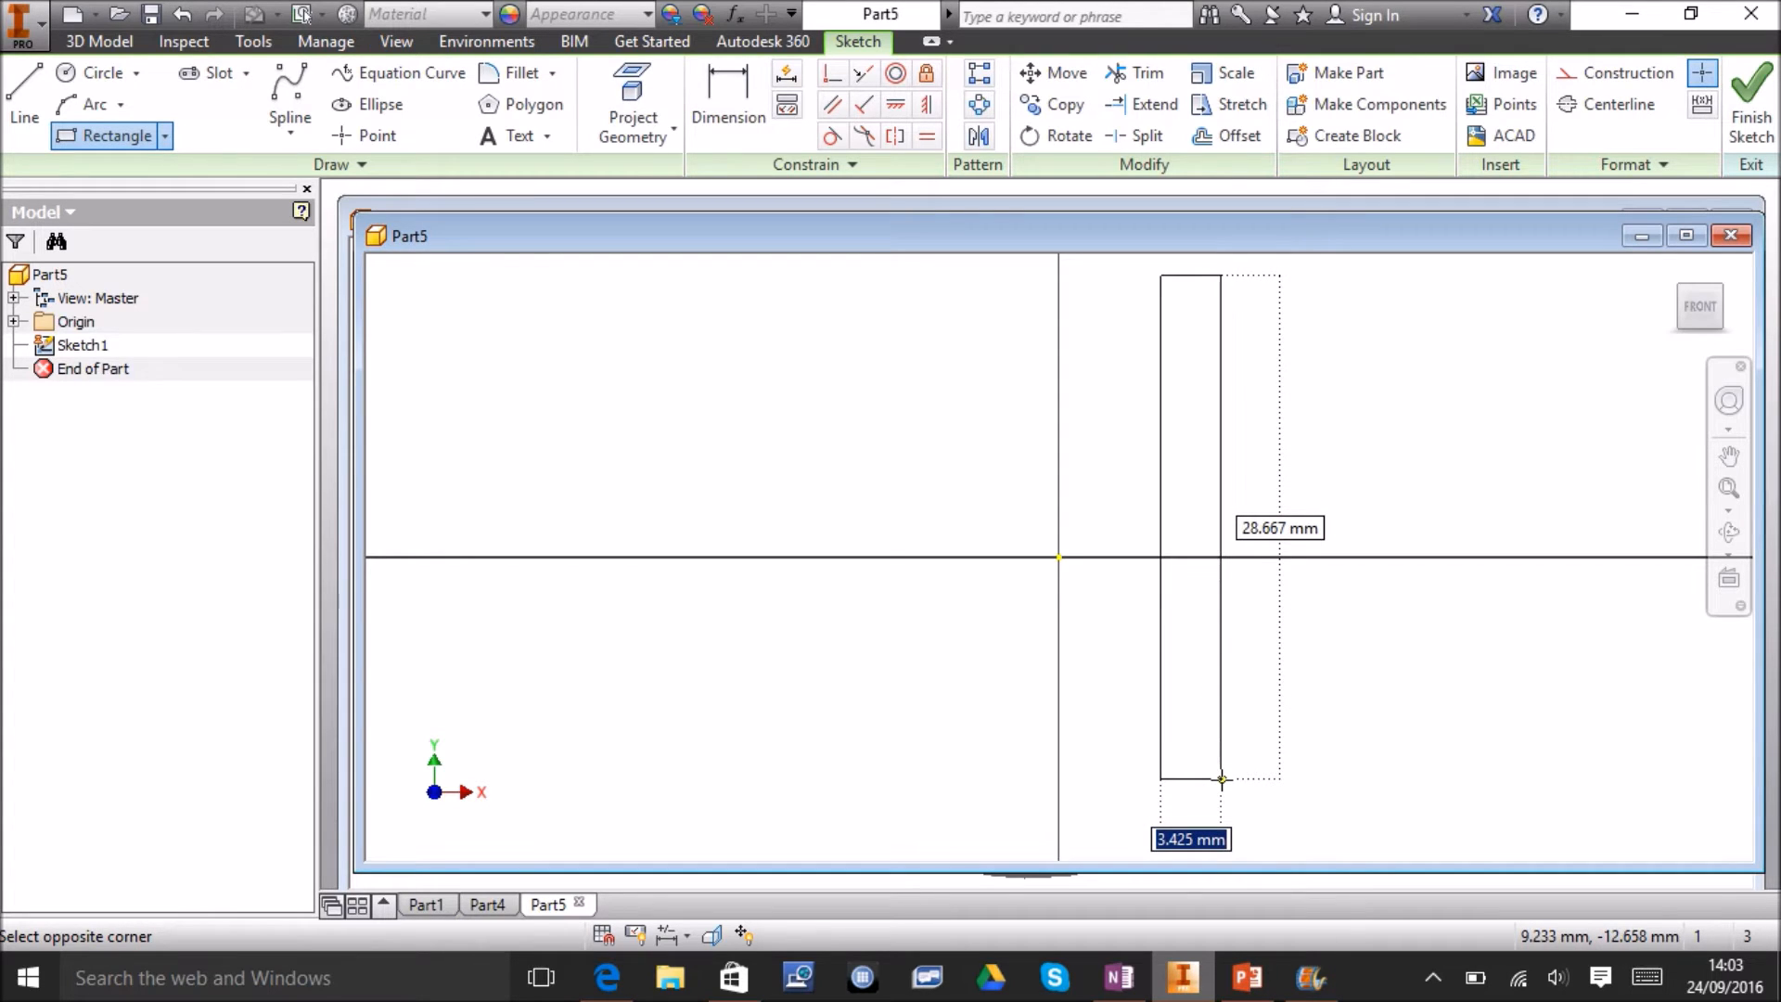
pyautogui.click(1221, 790)
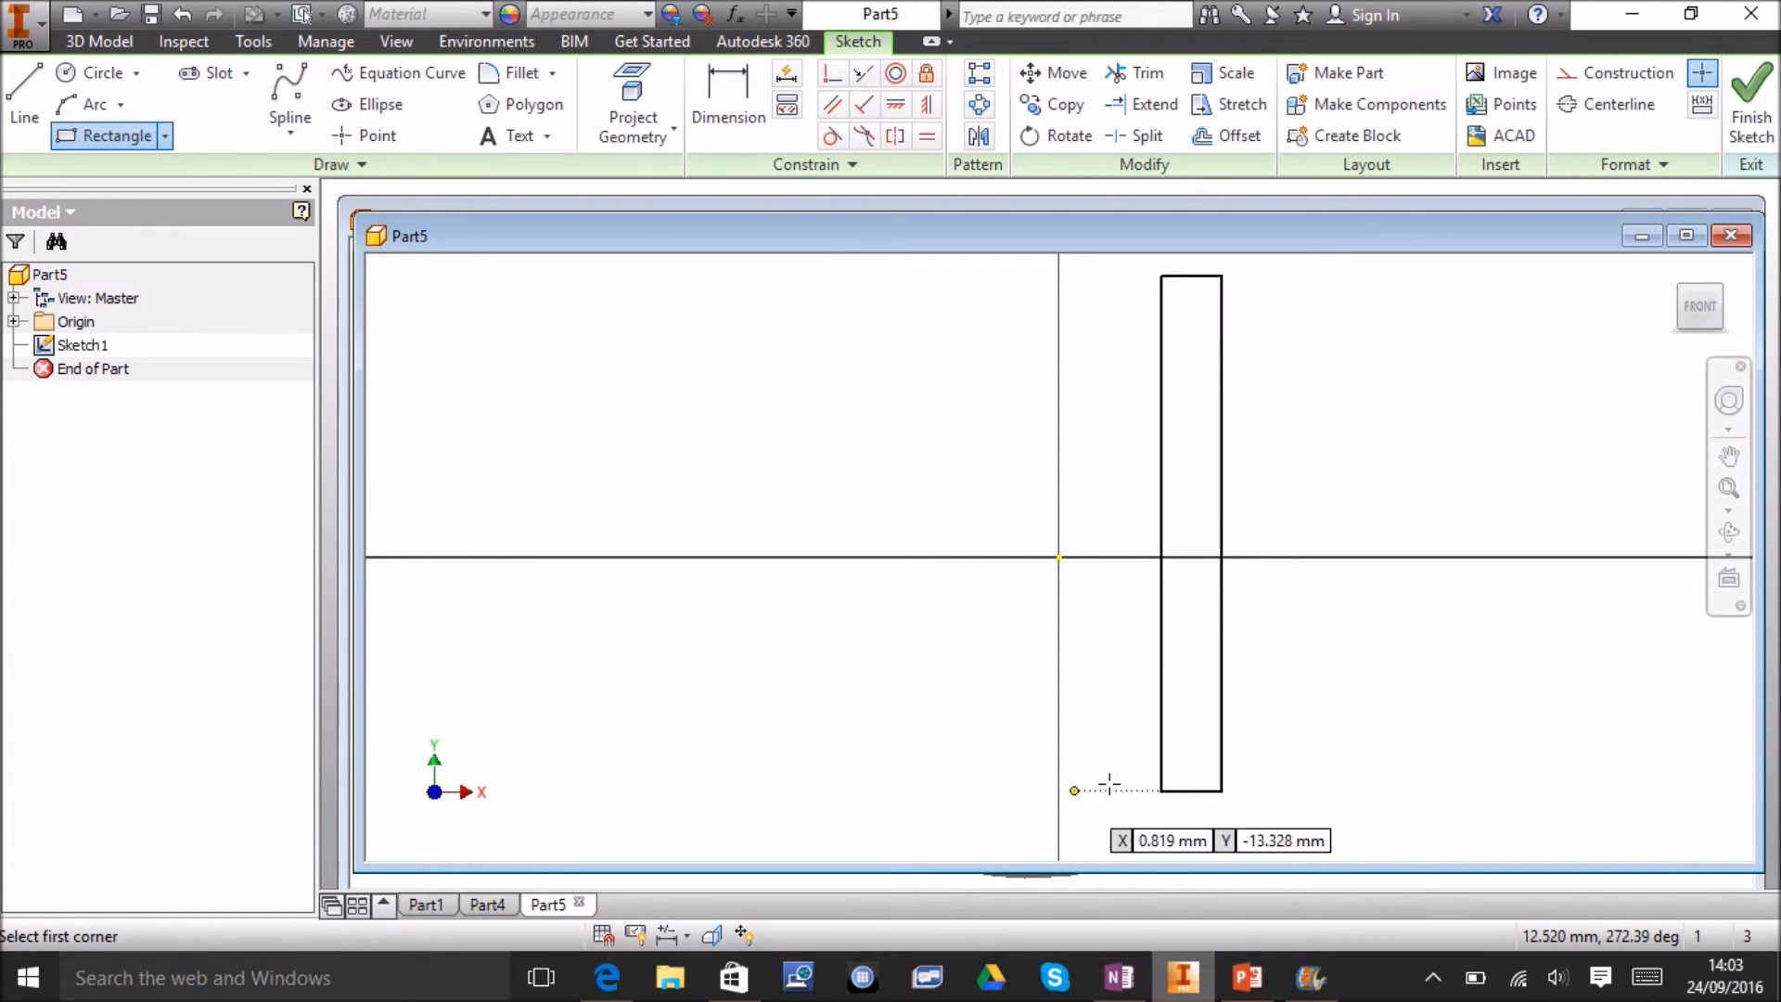
# Draw a line along the vertical axis beside the rectangle, convert it to construction geometry, and finish the sketch.
pyautogui.press('l')
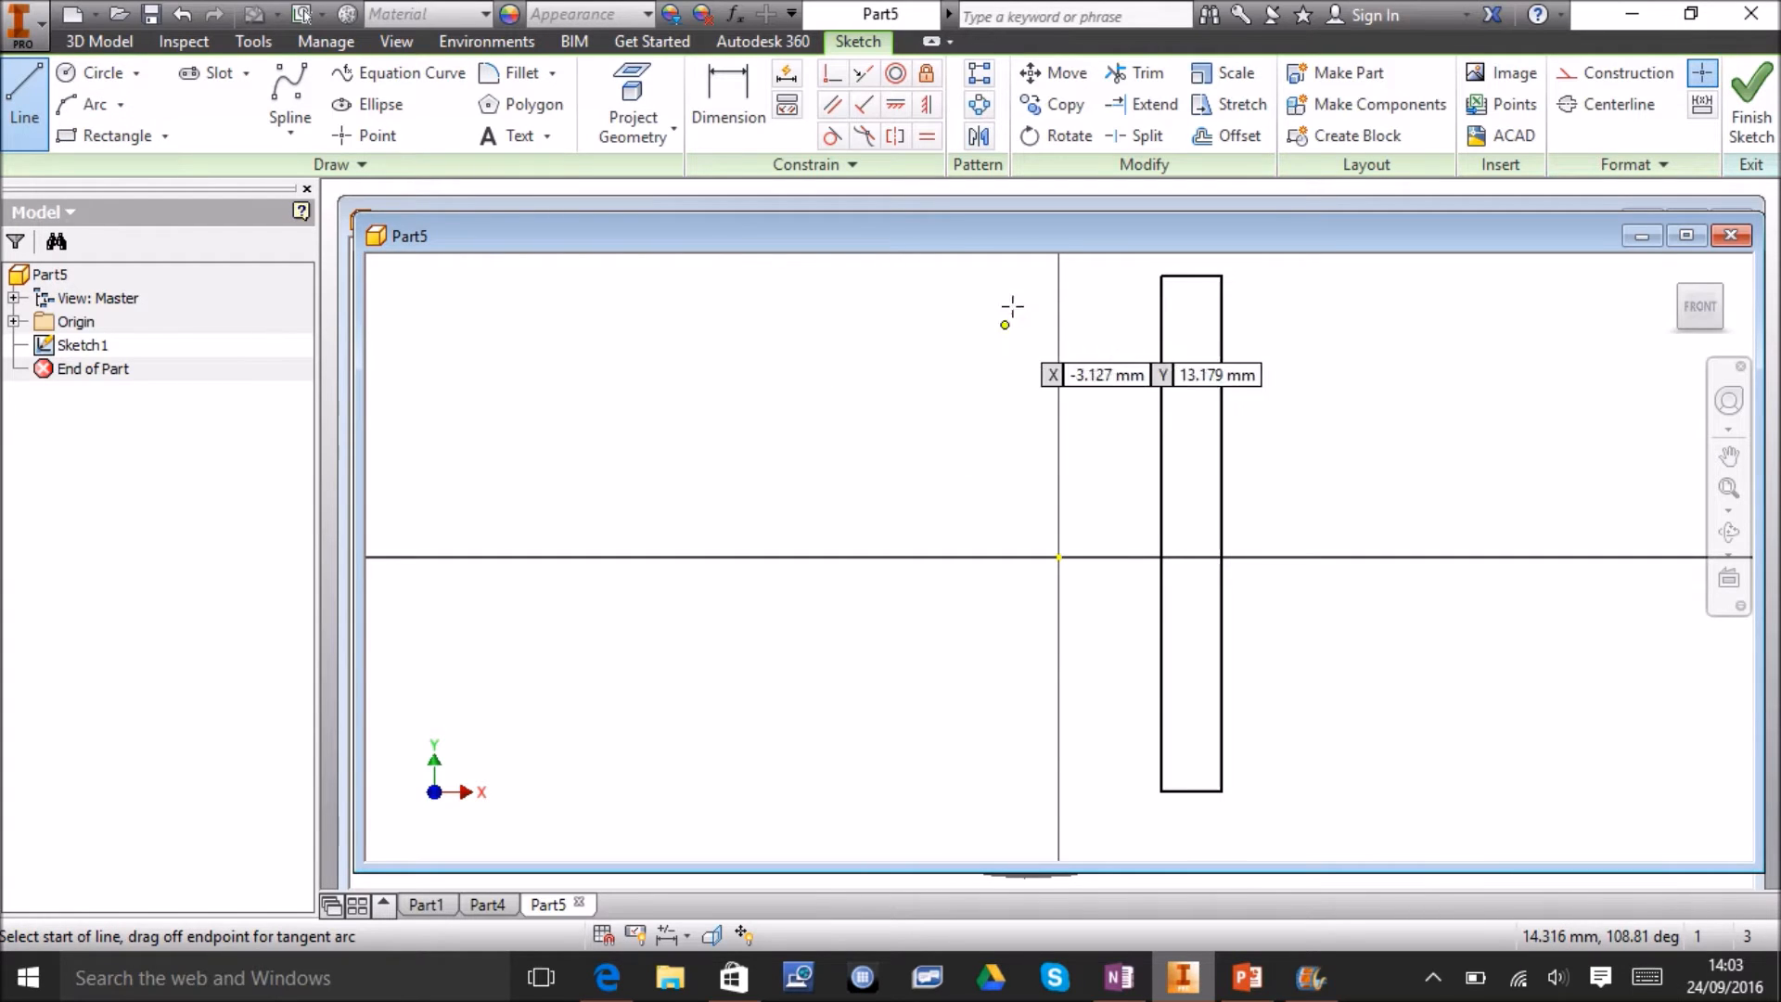
pyautogui.click(1058, 295)
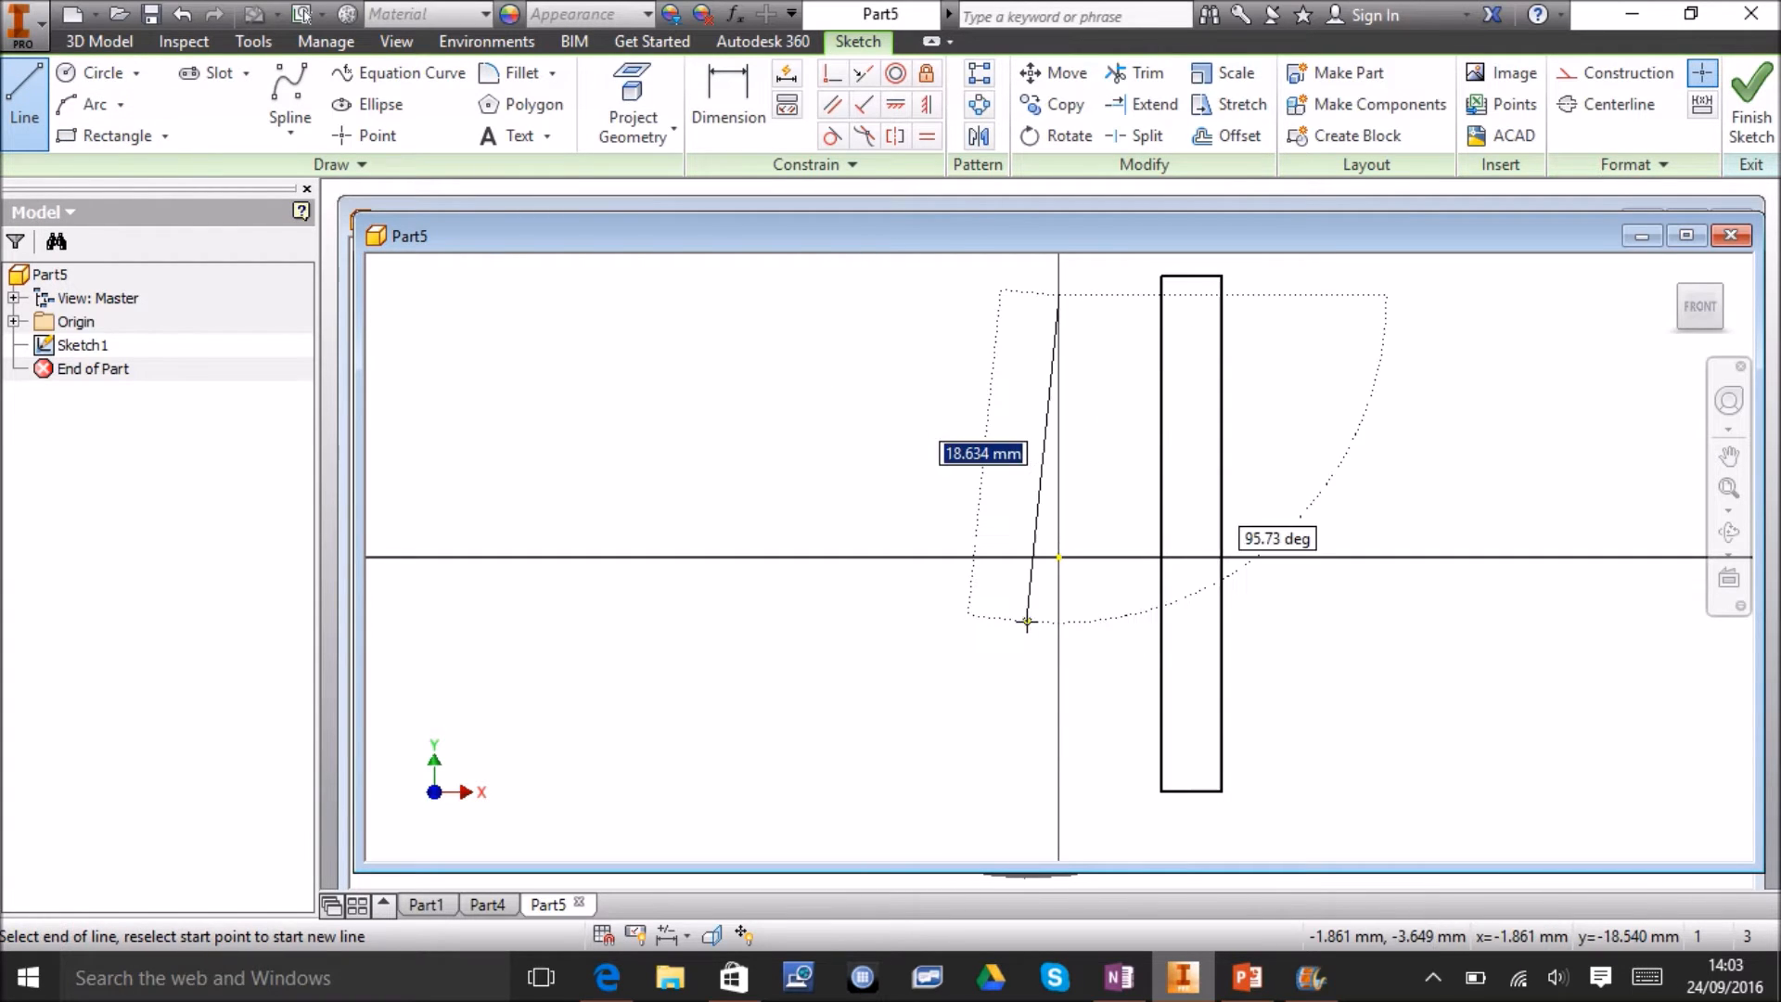
pyautogui.click(1060, 752)
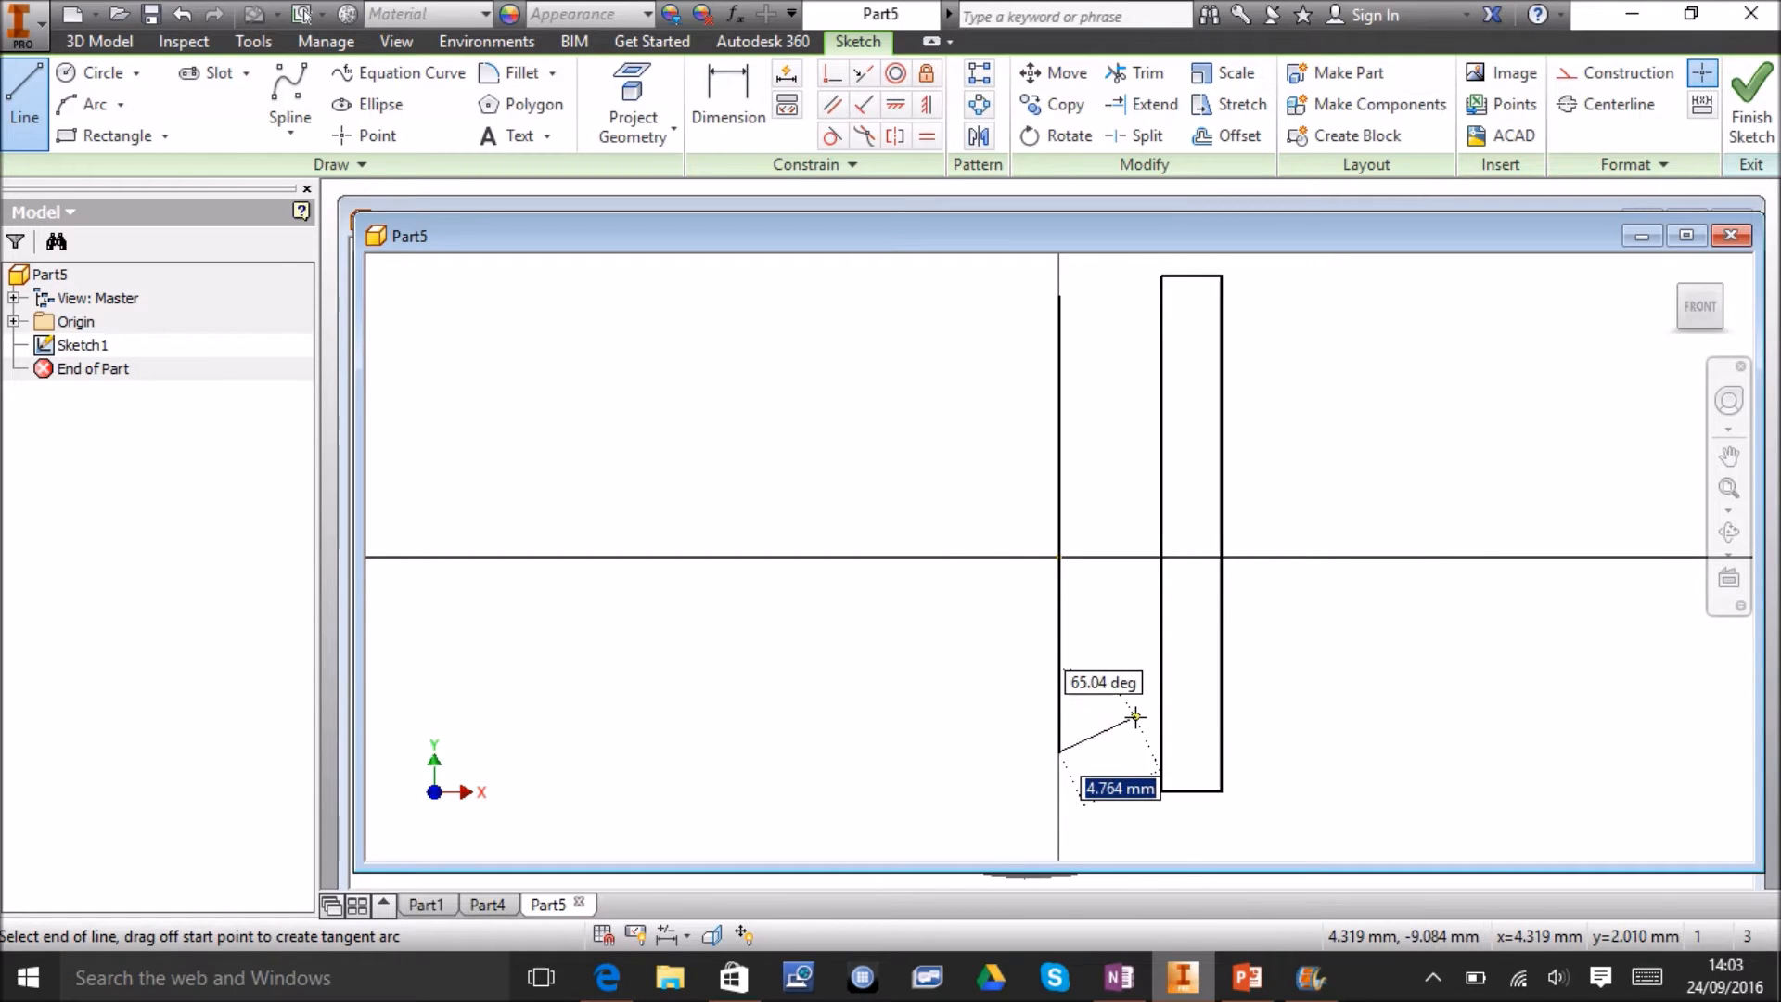
pyautogui.press('Escape')
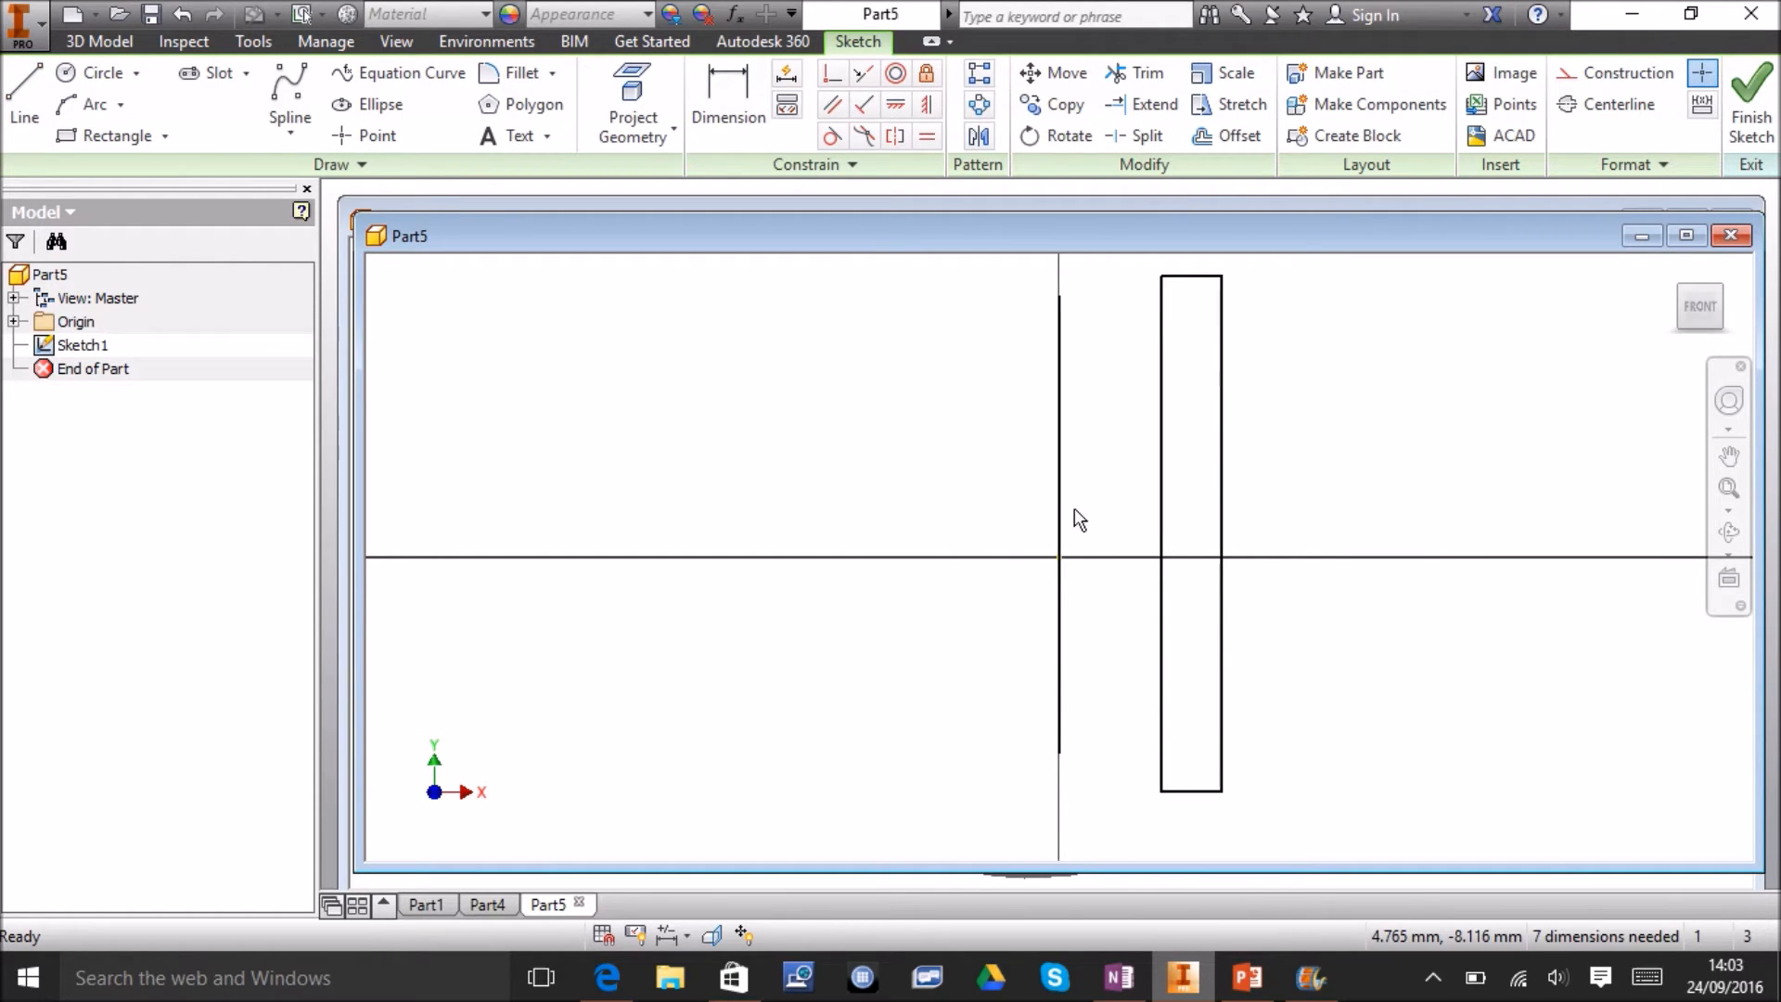
pyautogui.rightClick(1061, 491)
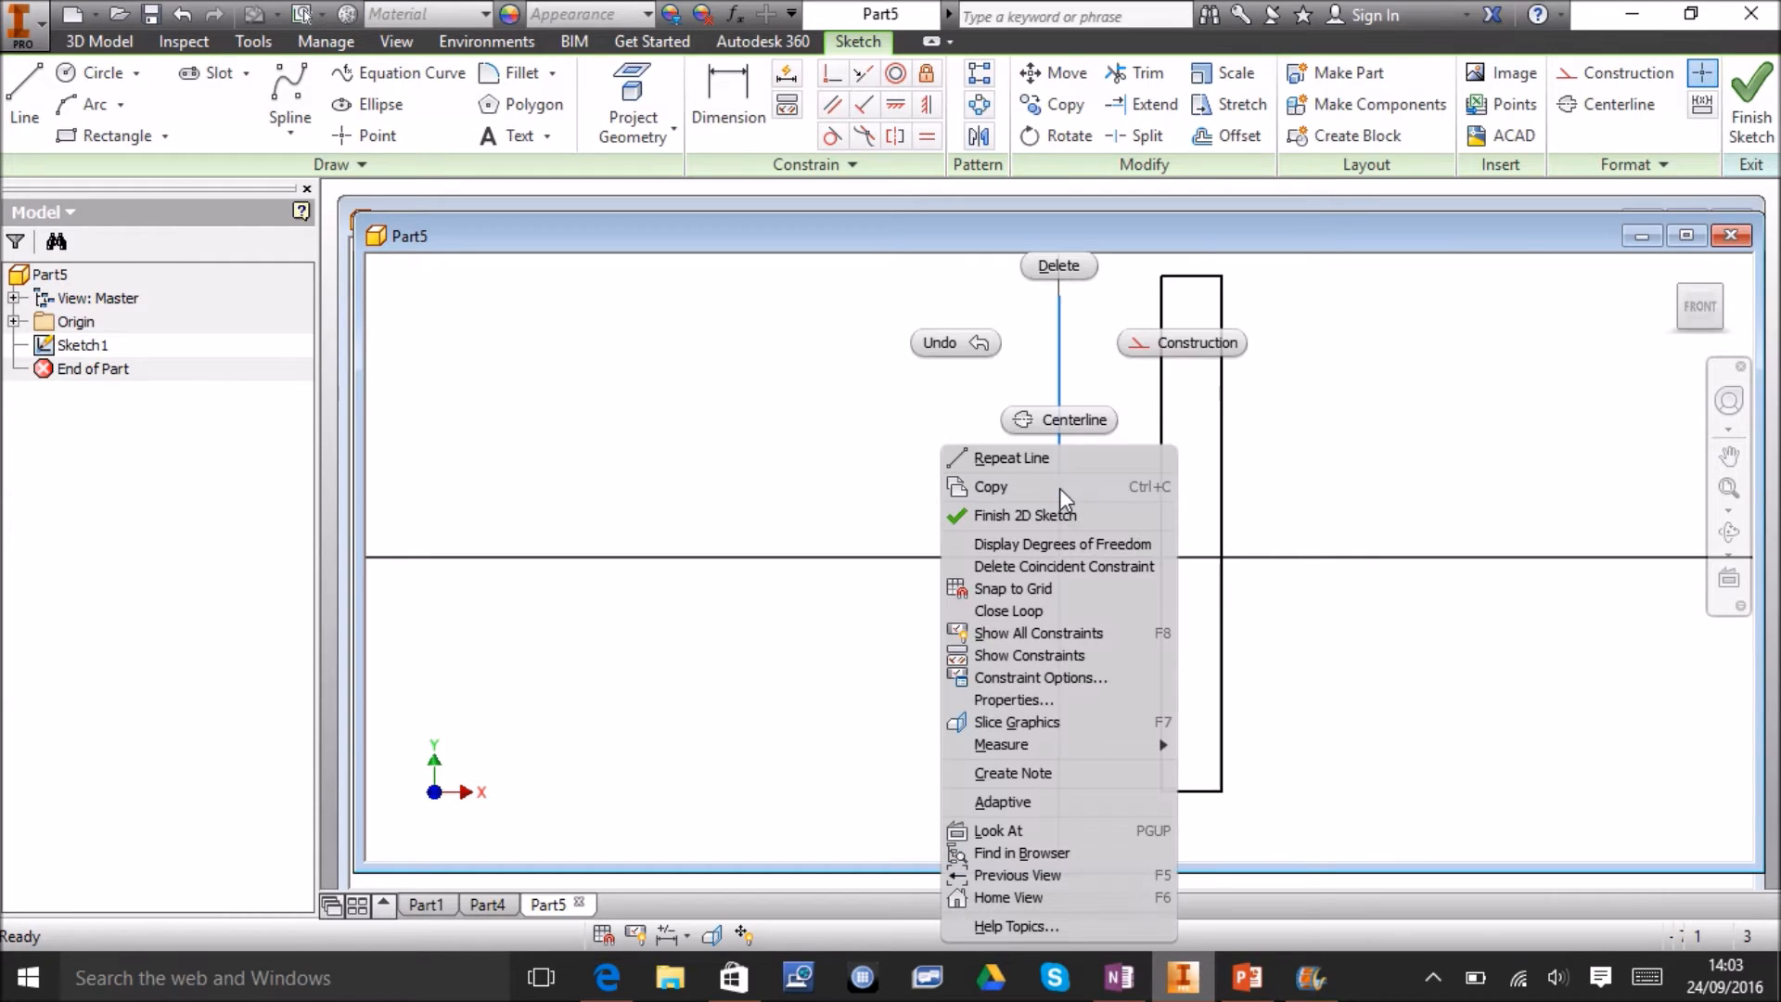
pyautogui.click(1165, 345)
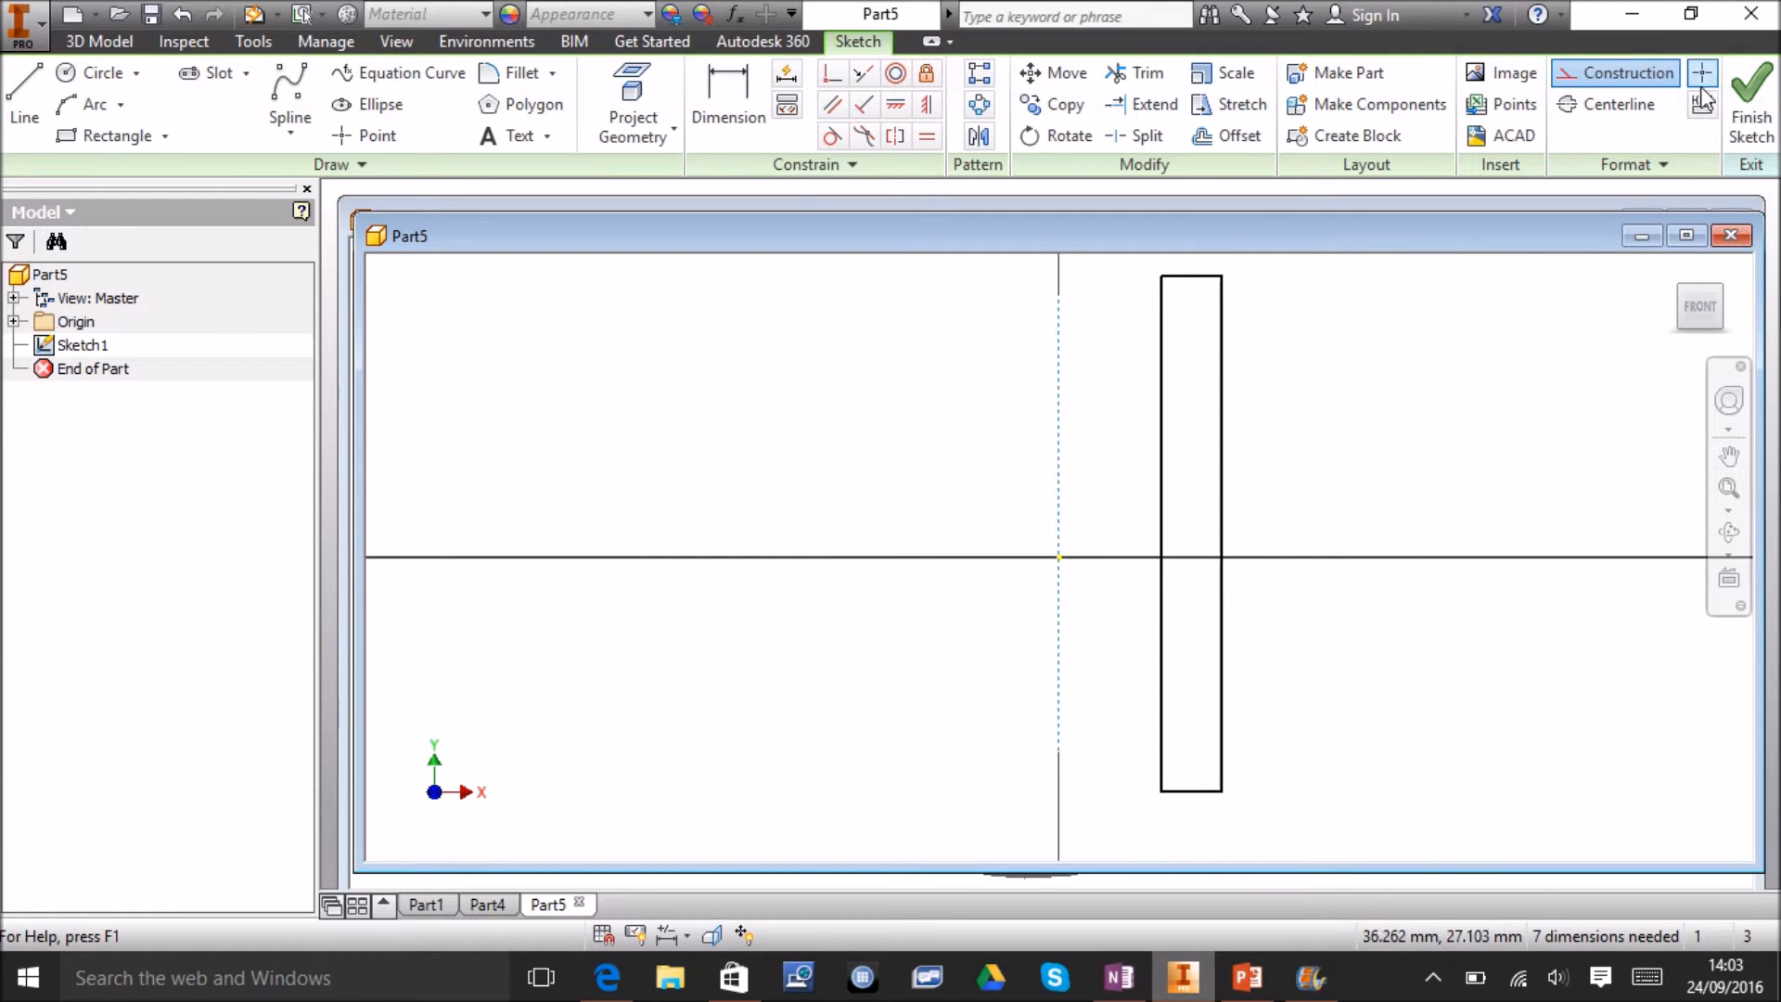
pyautogui.click(1752, 102)
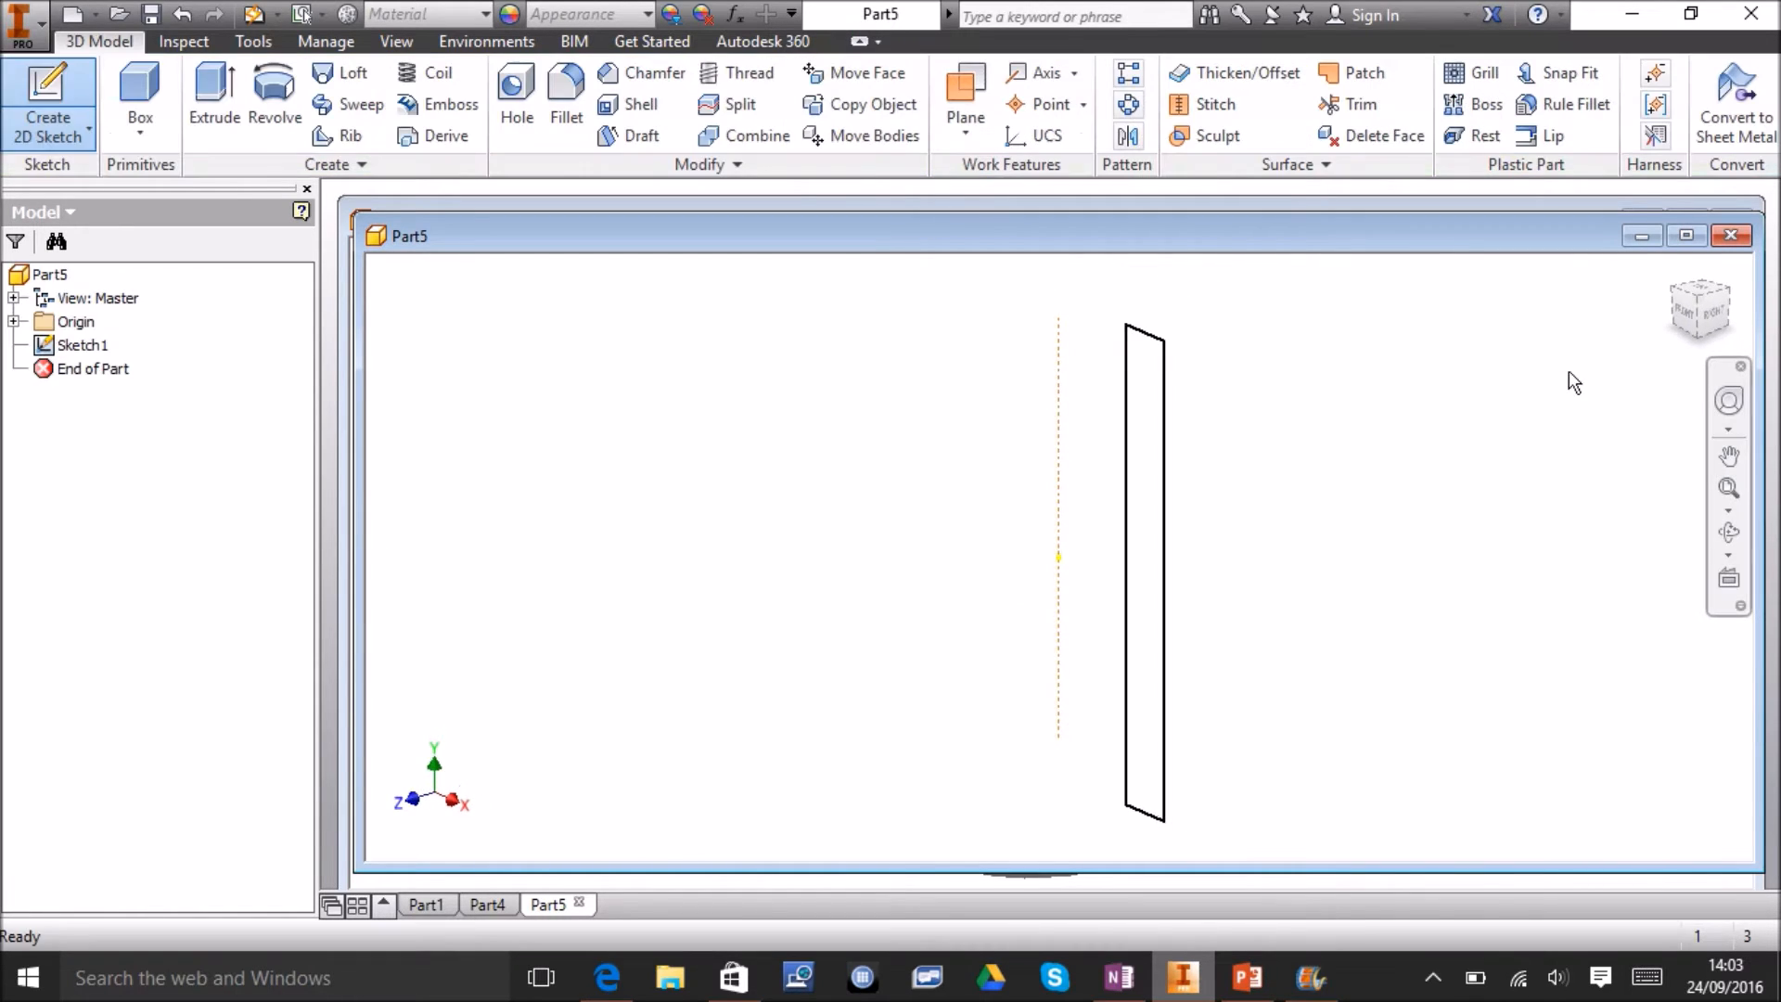
# Start a full Revolve of the rectangle about the vertical construction line and view the hollow cylinder preview from an angle.
pyautogui.click(275, 99)
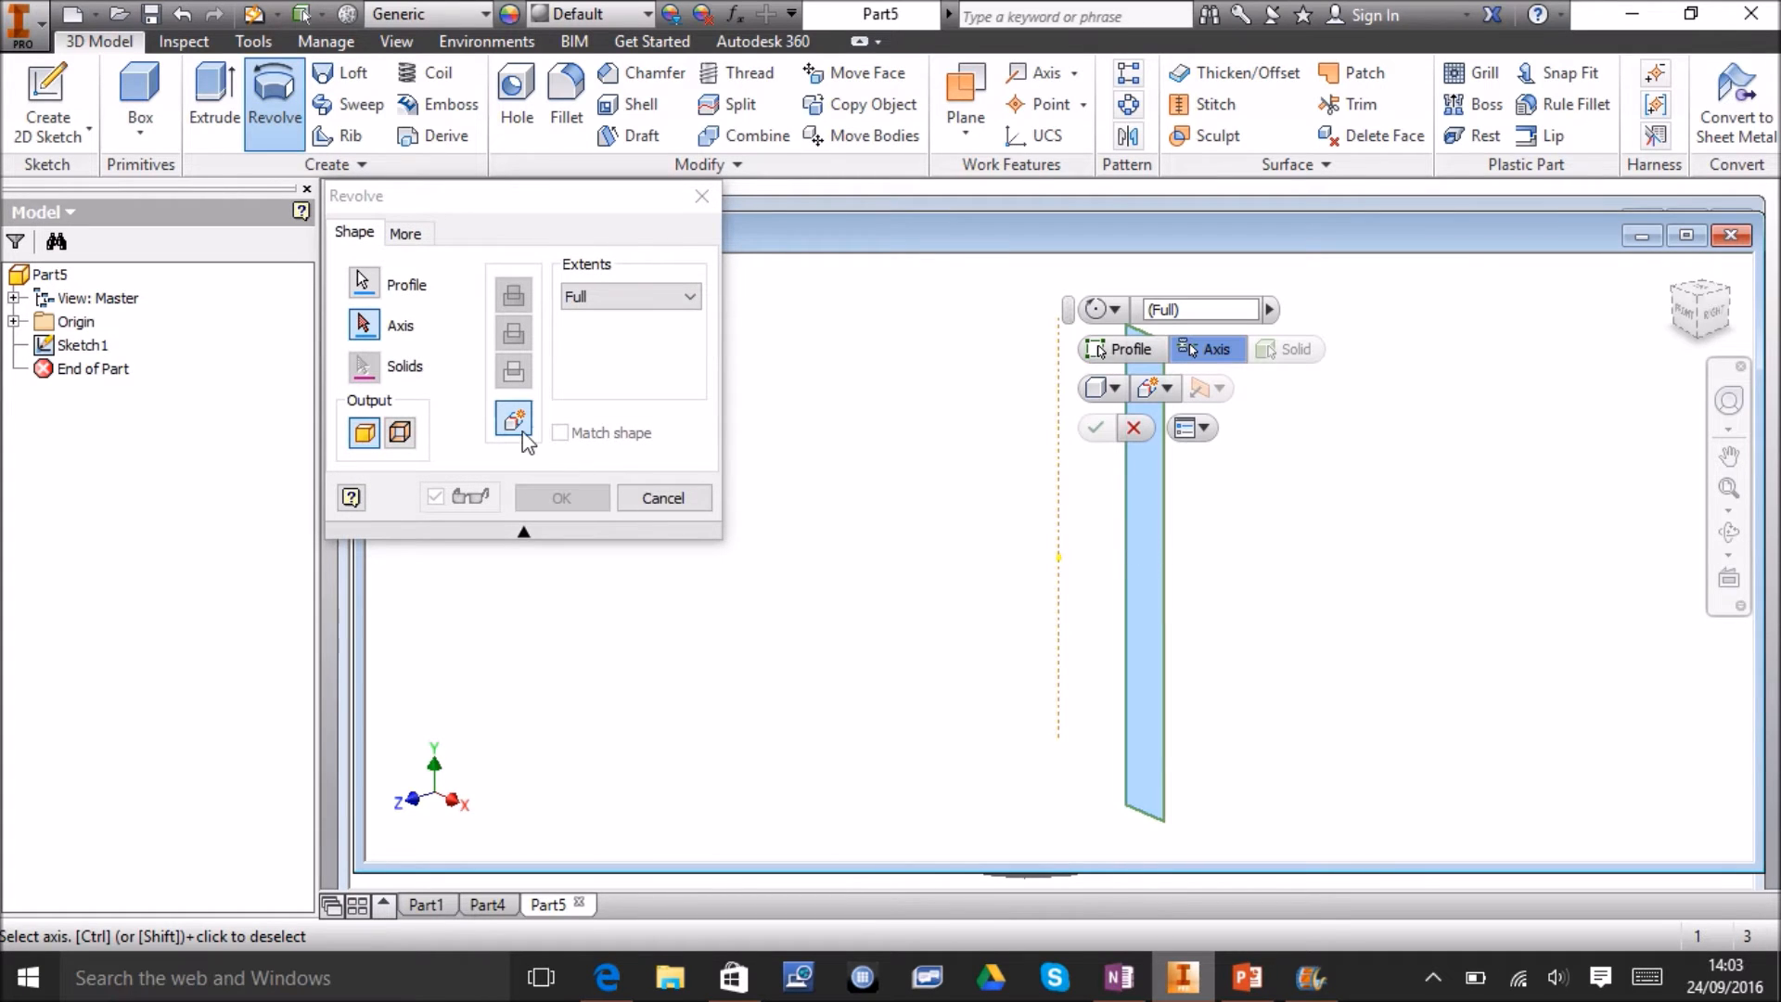
pyautogui.click(371, 330)
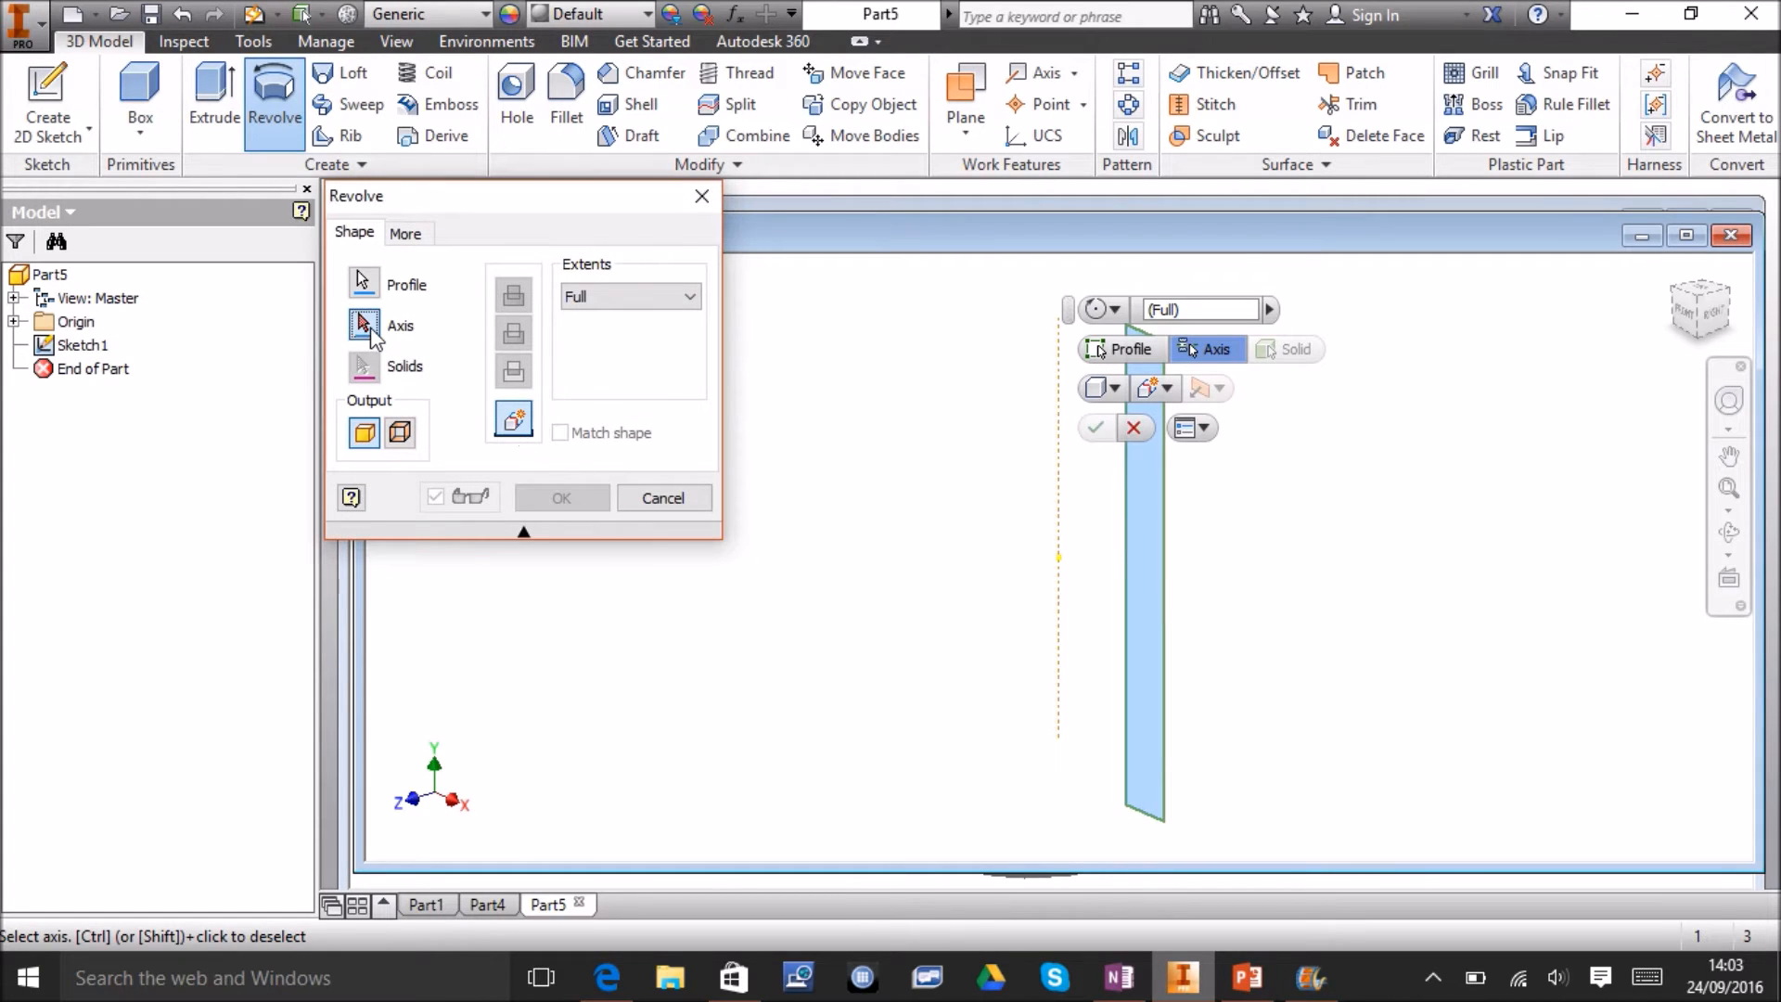
pyautogui.click(1058, 455)
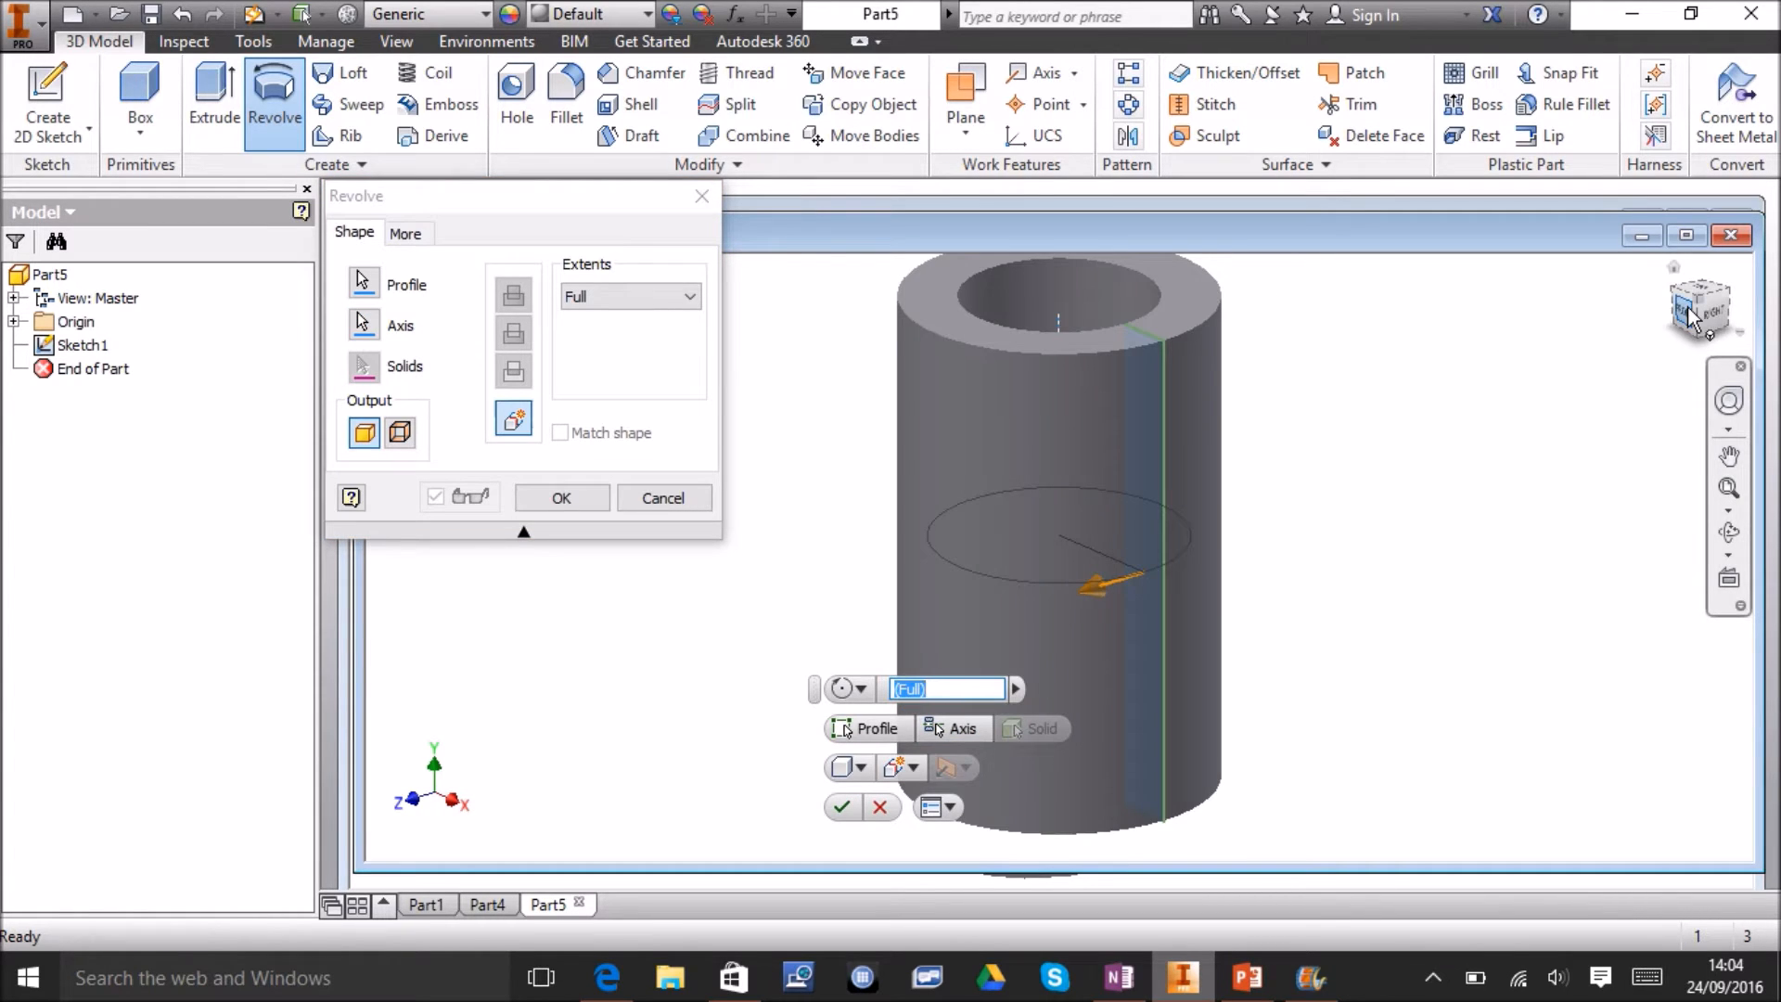
pyautogui.click(1690, 317)
pyautogui.moveTo(1691, 317); pyautogui.dragTo(1698, 262)
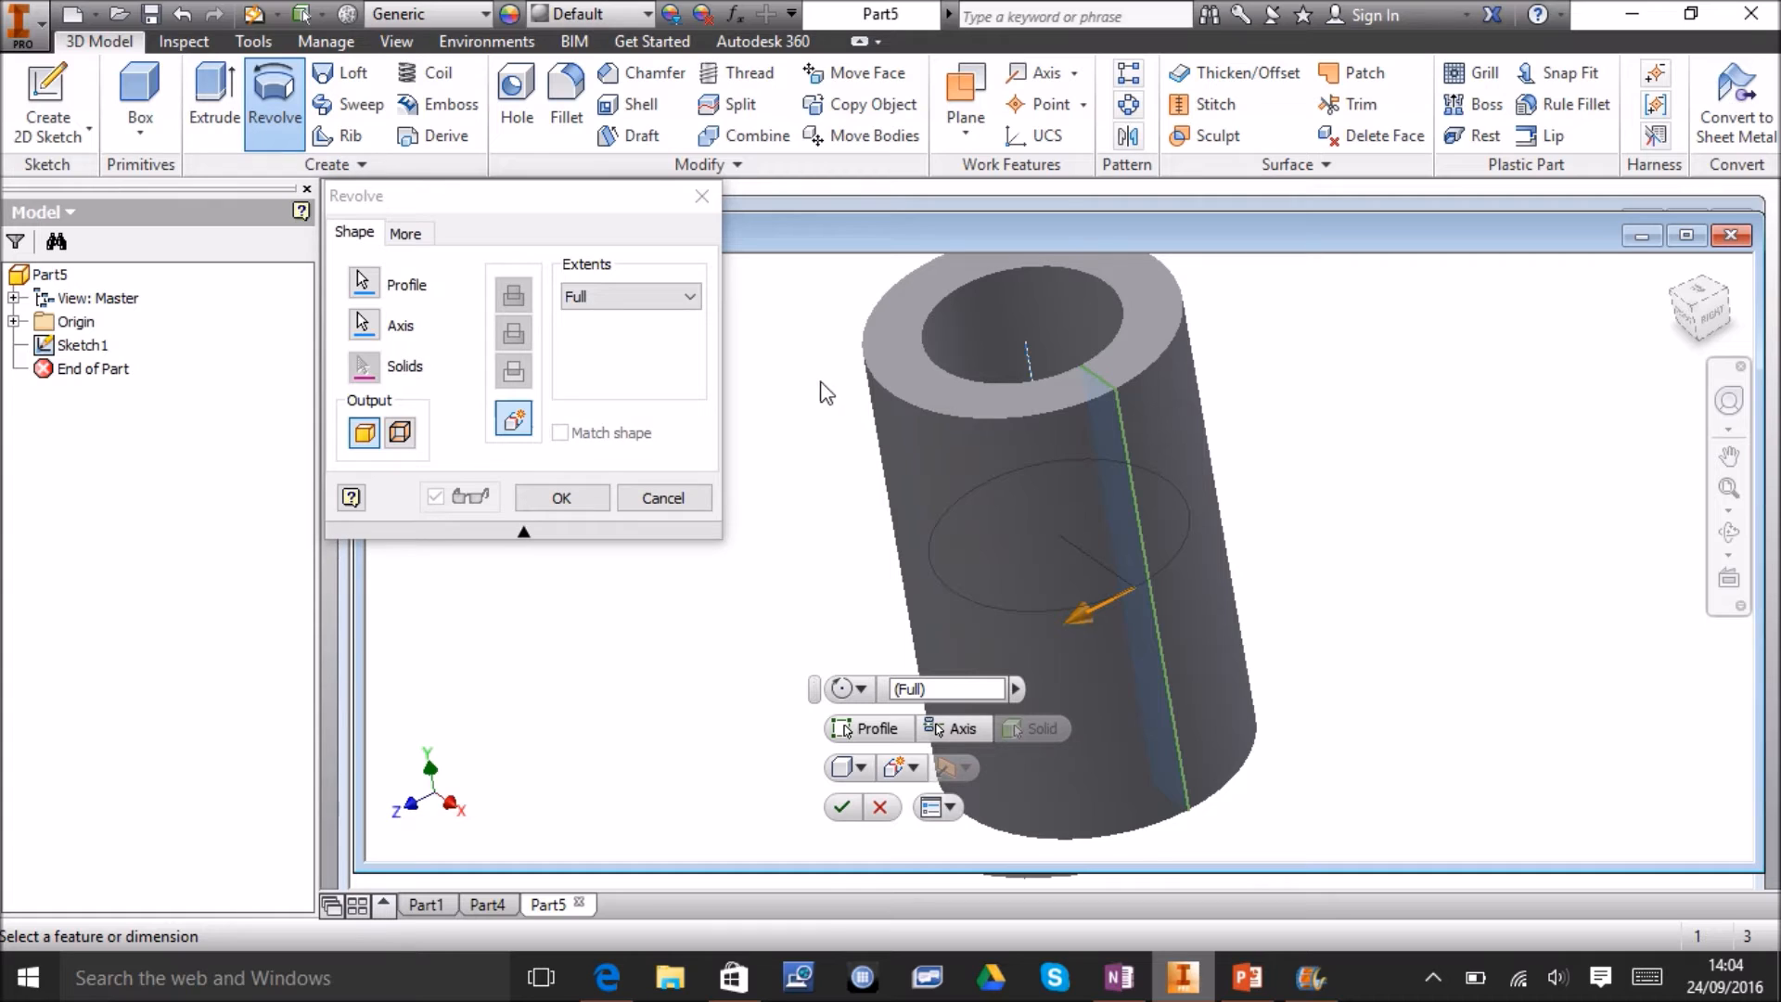
# Change the revolve extents from full to an angle, try 180 degrees, and view the open half from behind.
pyautogui.click(603, 305)
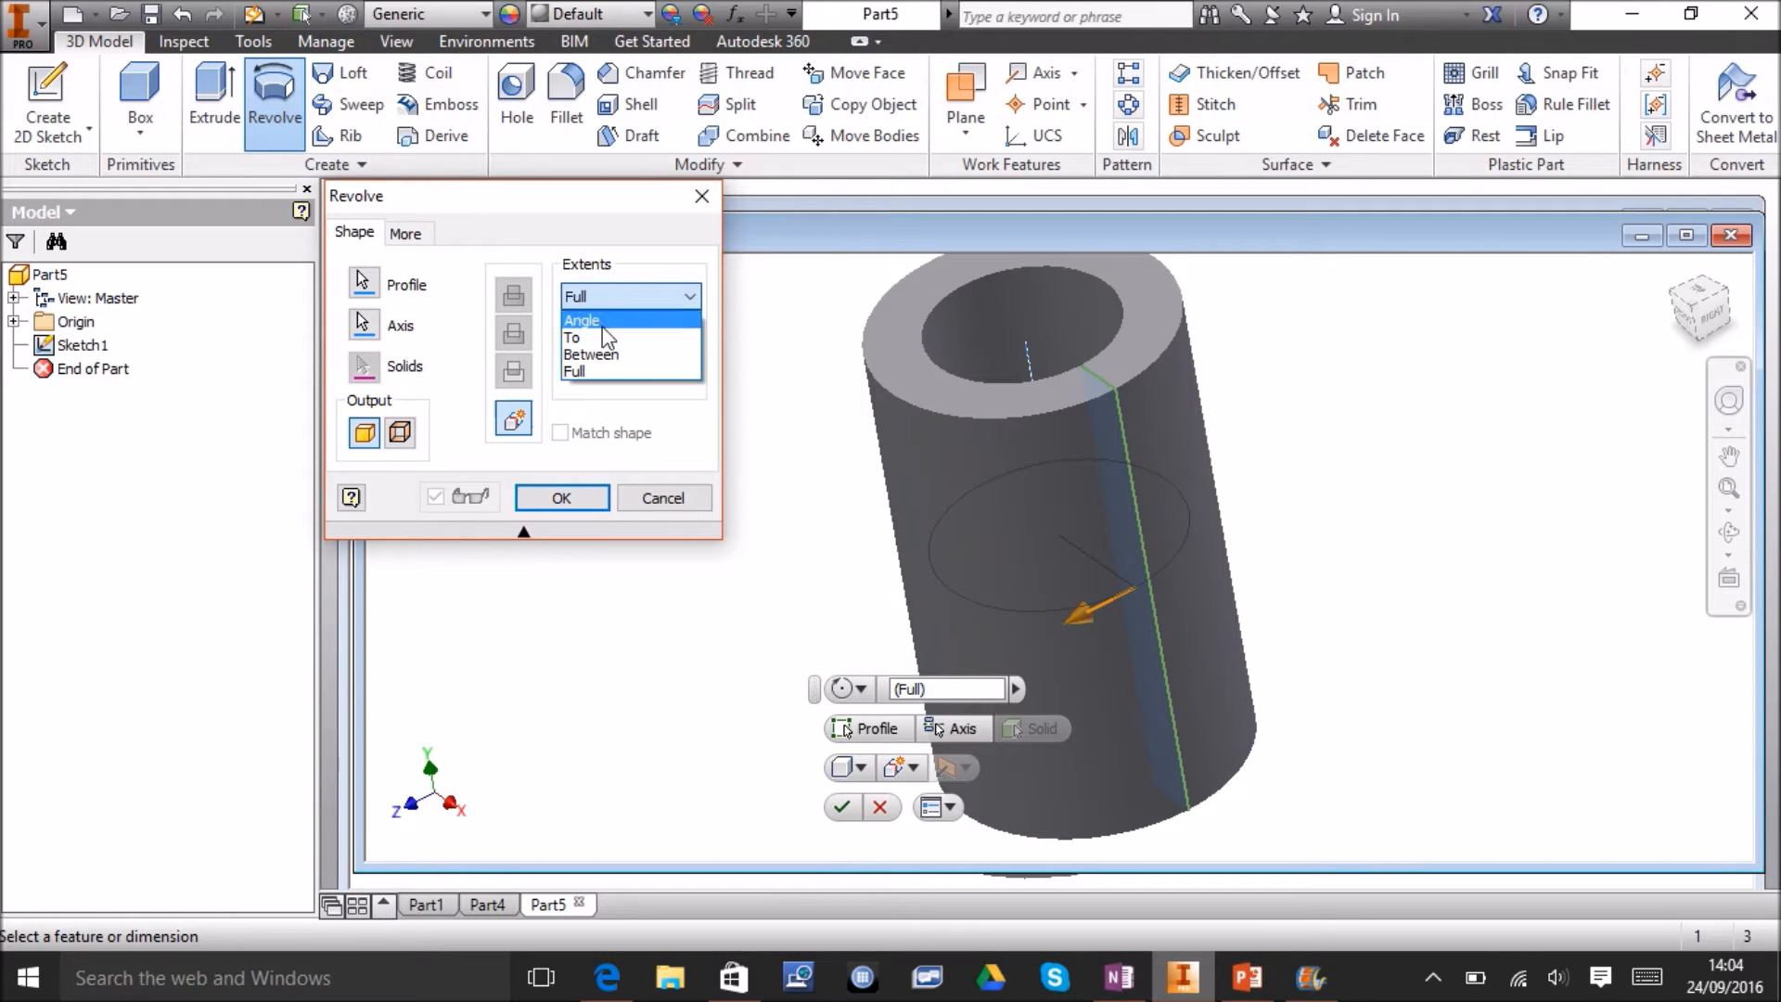
pyautogui.click(603, 320)
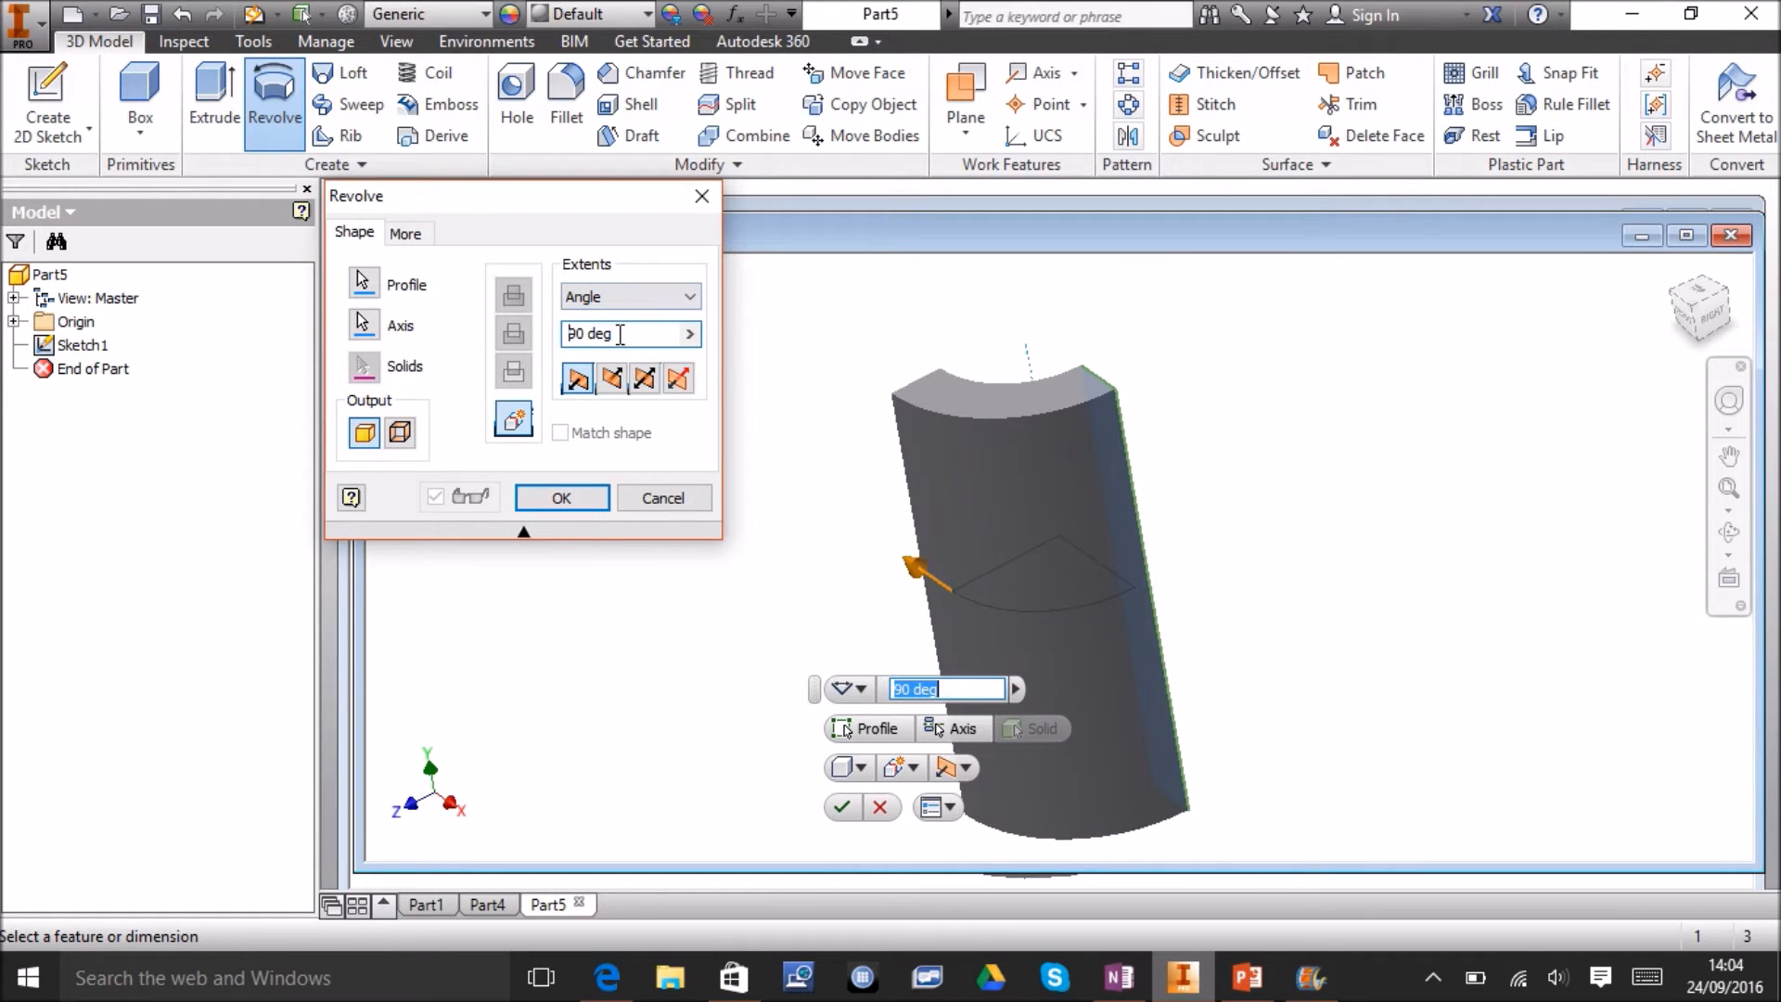
pyautogui.click(581, 339)
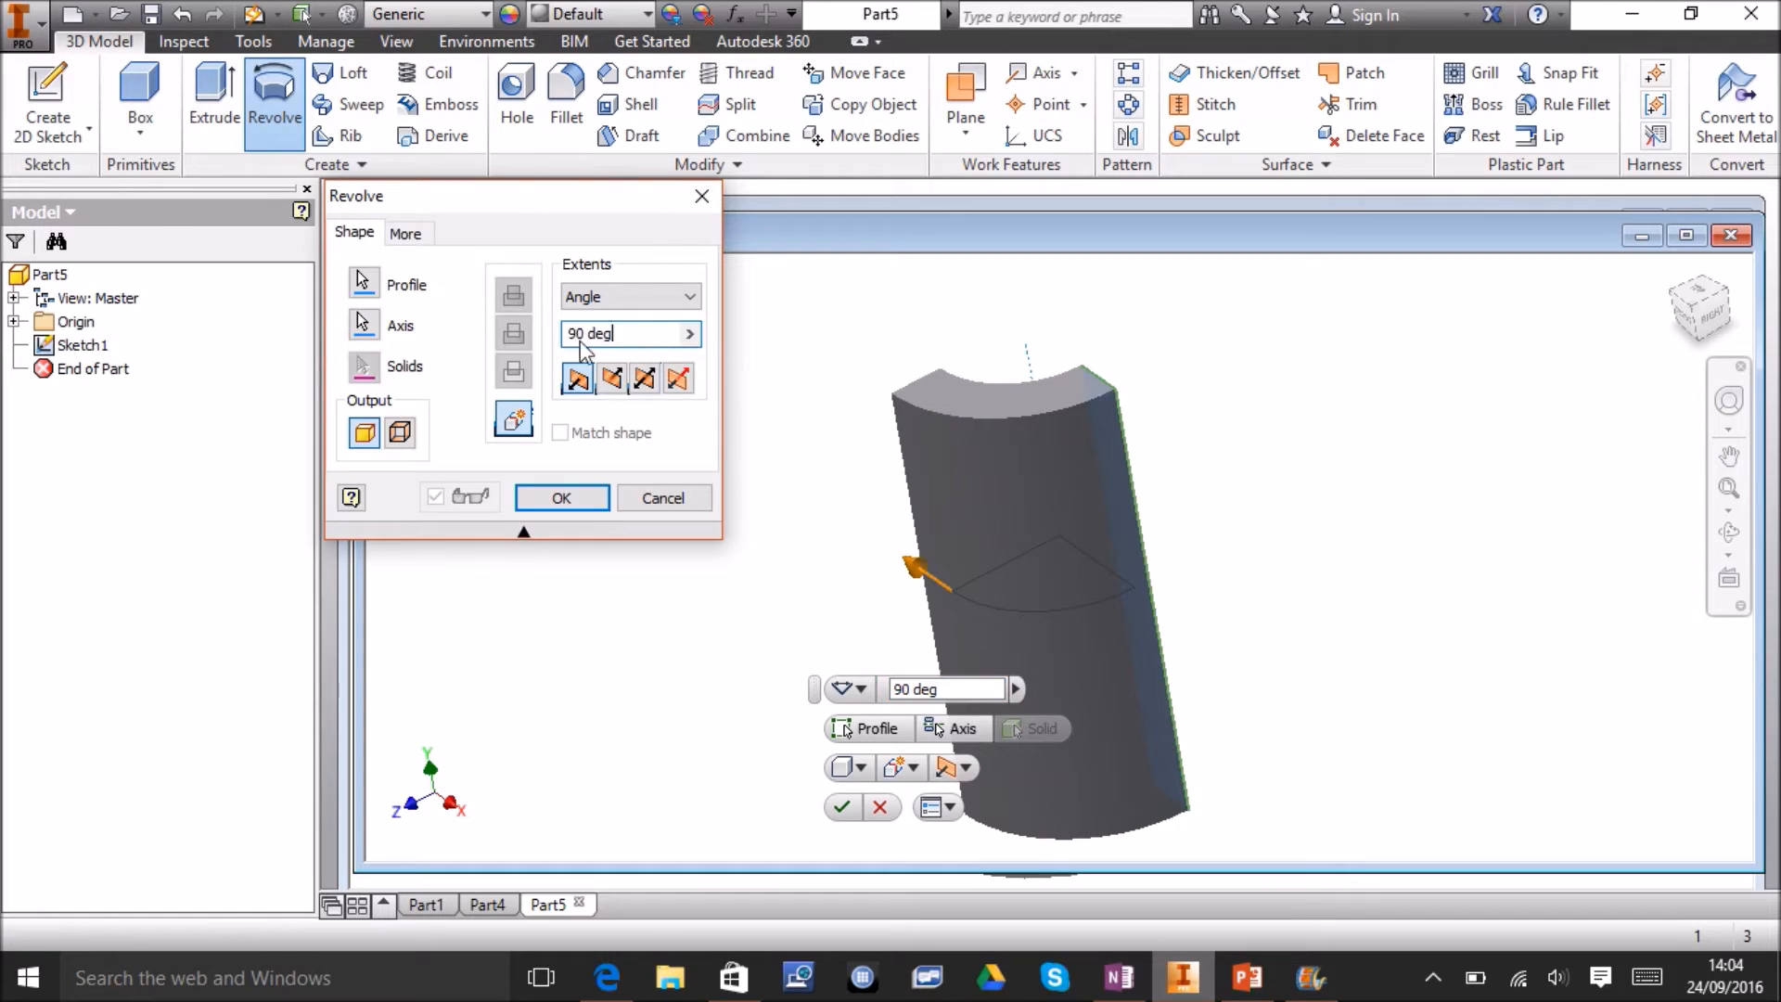
pyautogui.write('180')
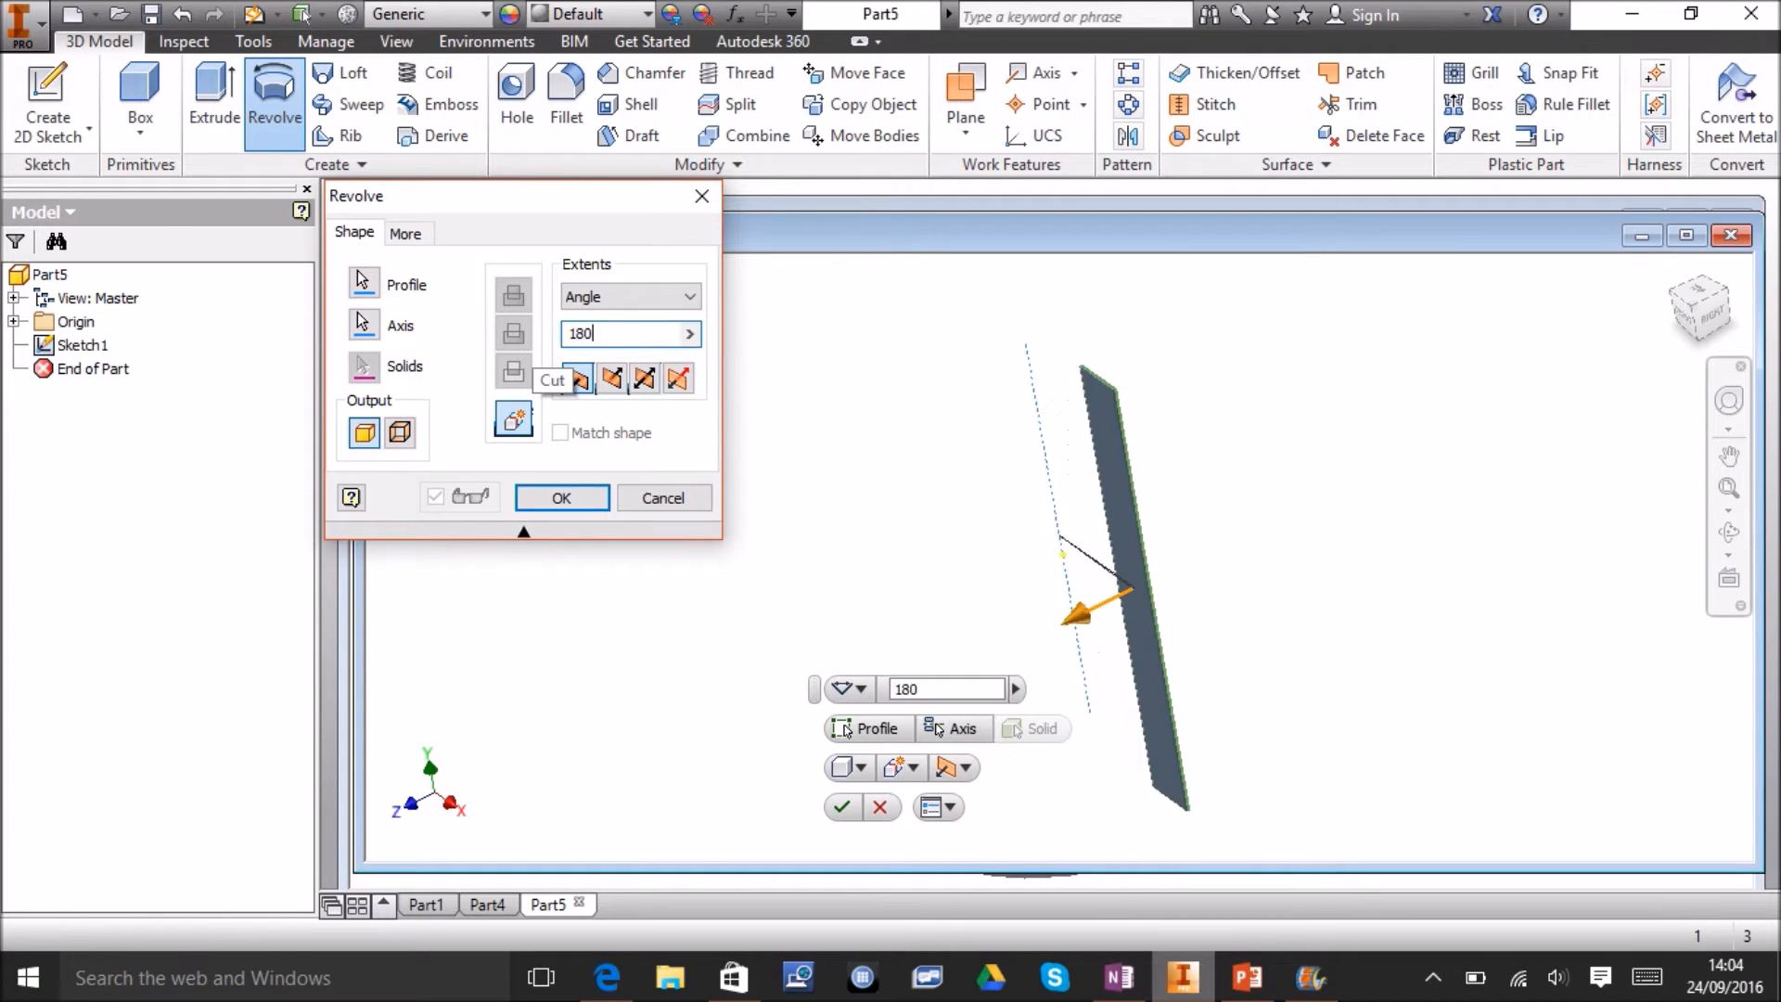
pyautogui.click(1723, 295)
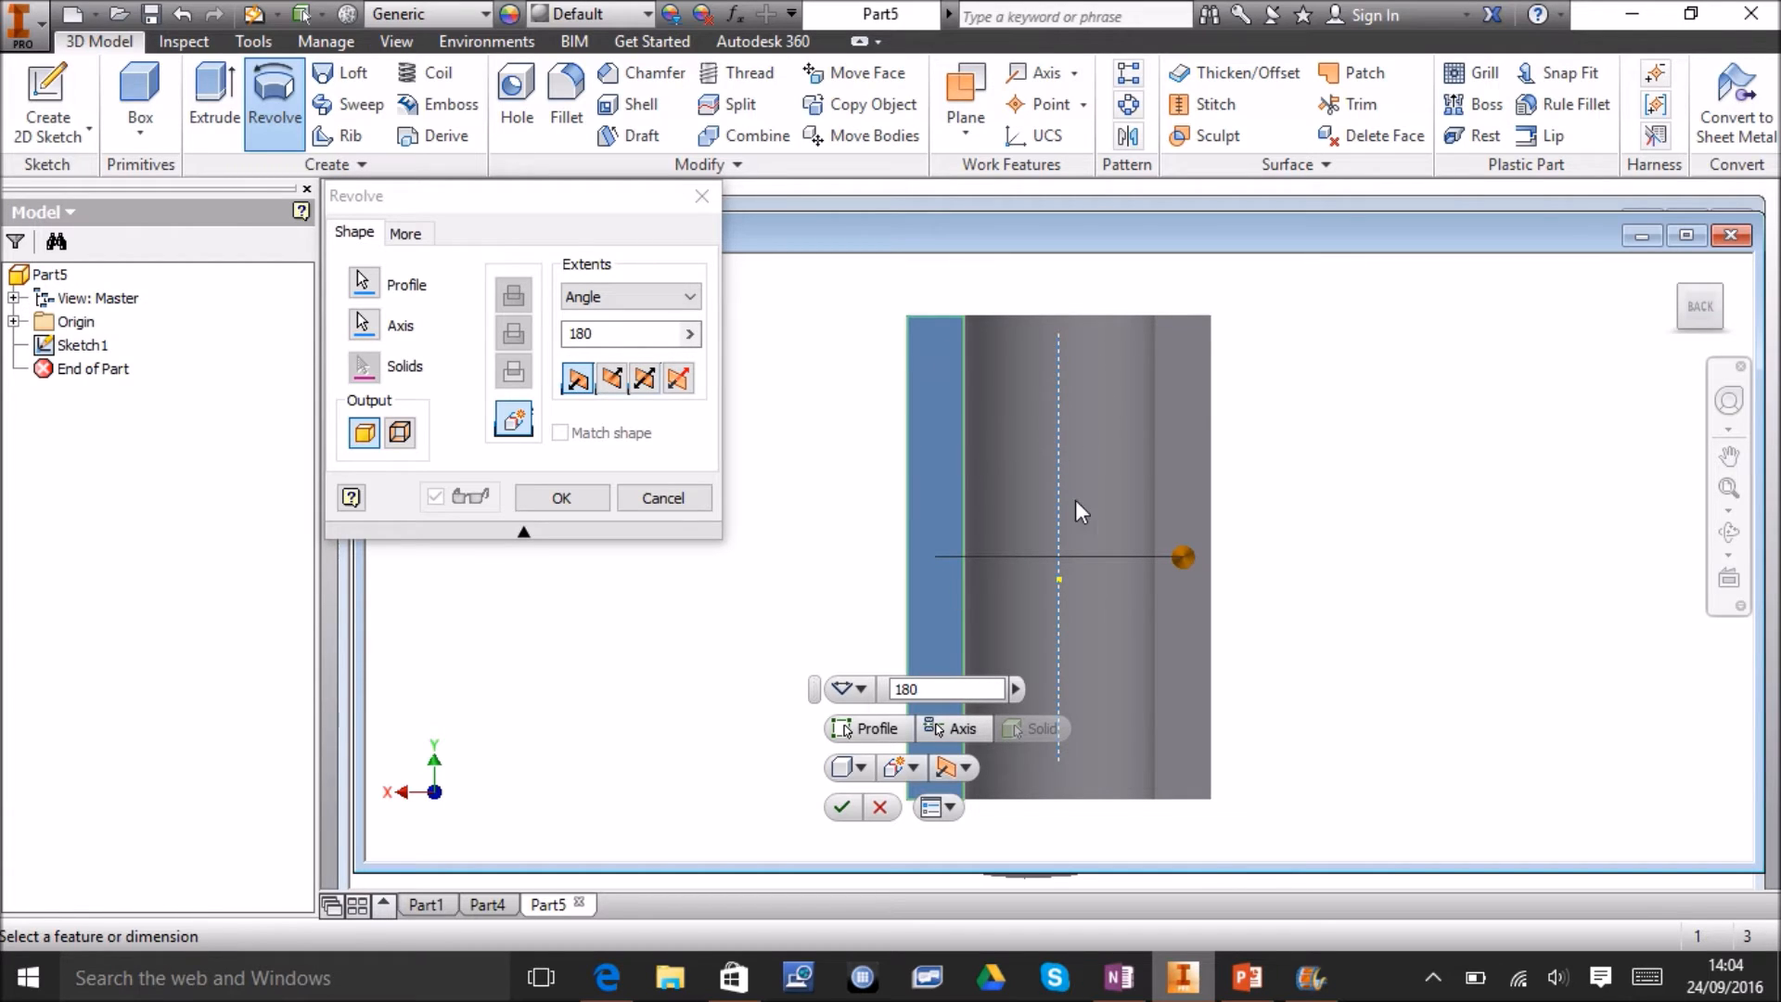
# Set the revolve angle to 360 degrees, create the hollow cylinder, and view it from above.
pyautogui.doubleClick(622, 334)
pyautogui.write('360')
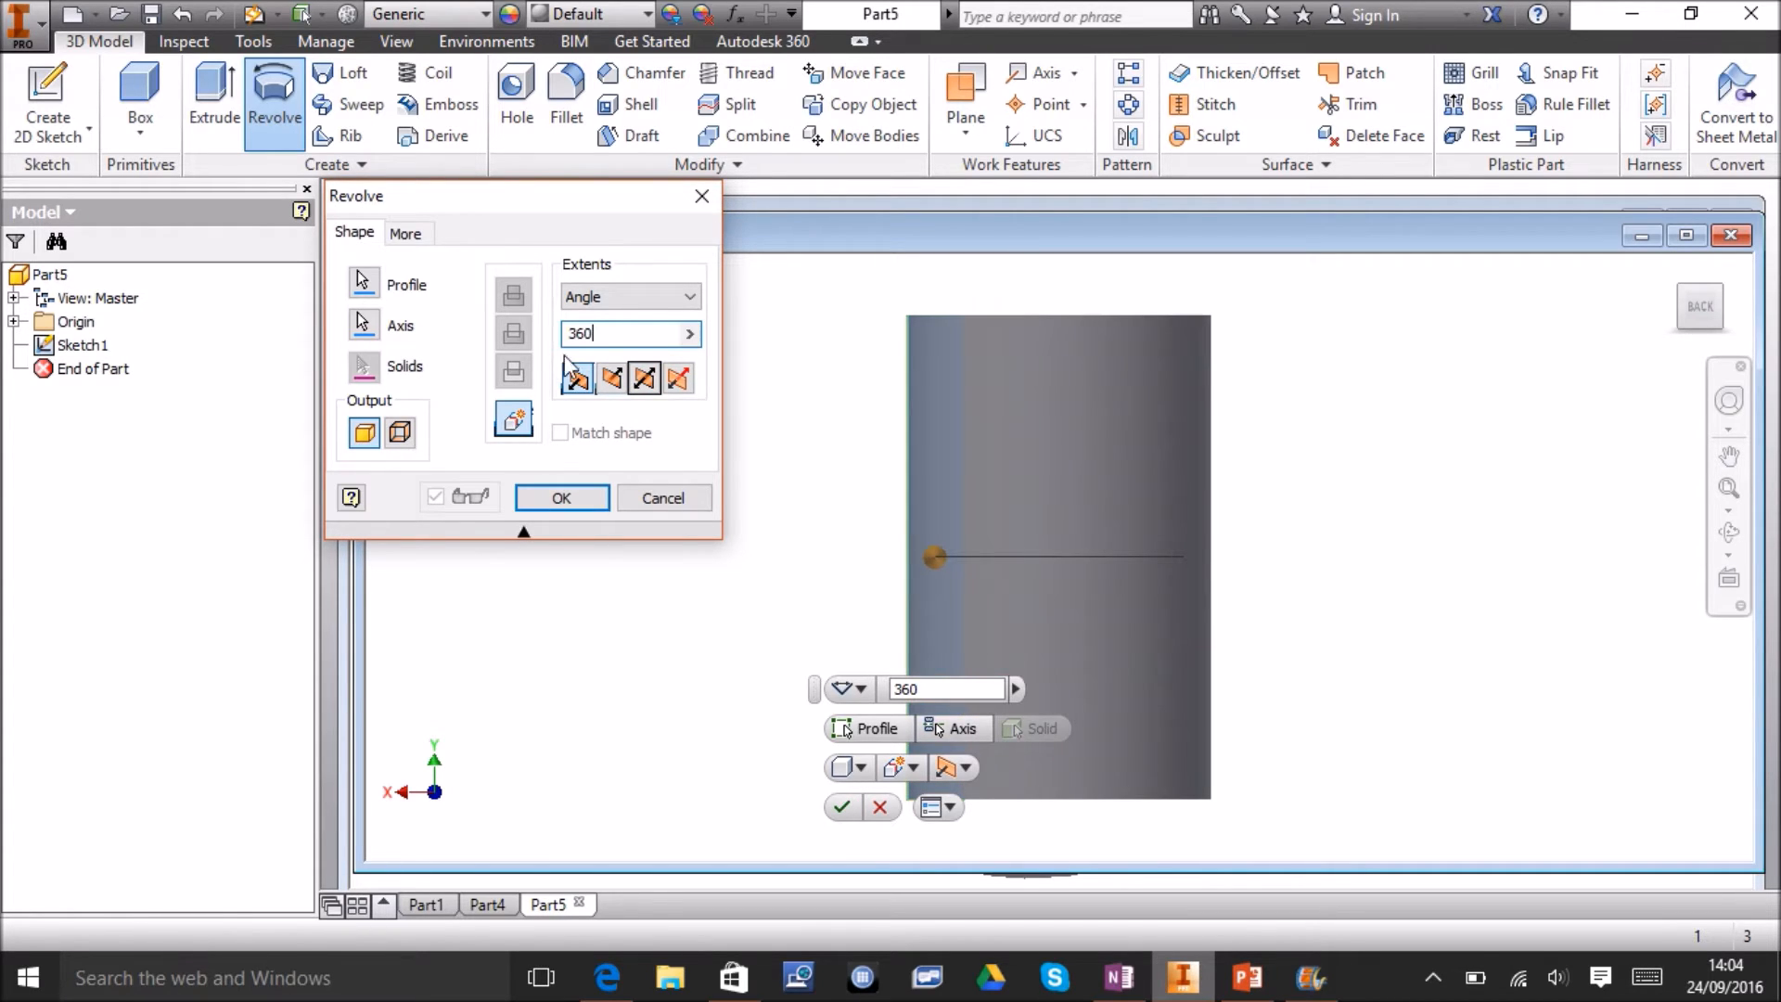
pyautogui.click(562, 498)
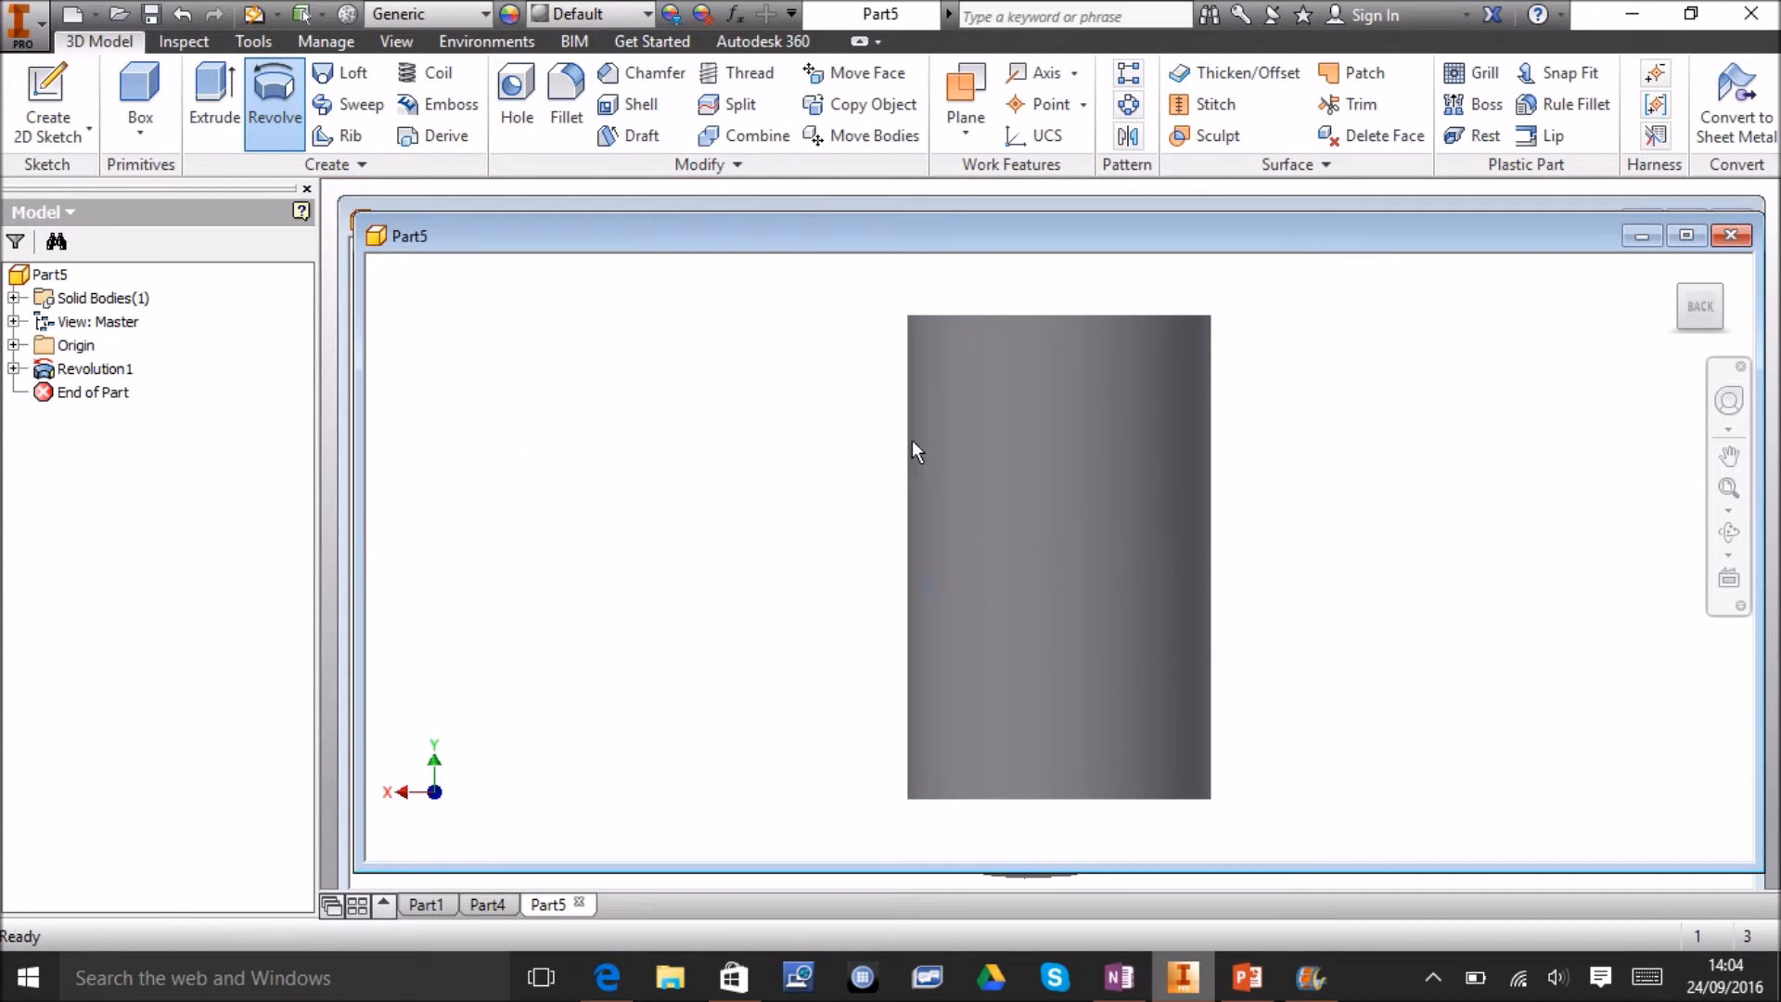
pyautogui.click(1684, 293)
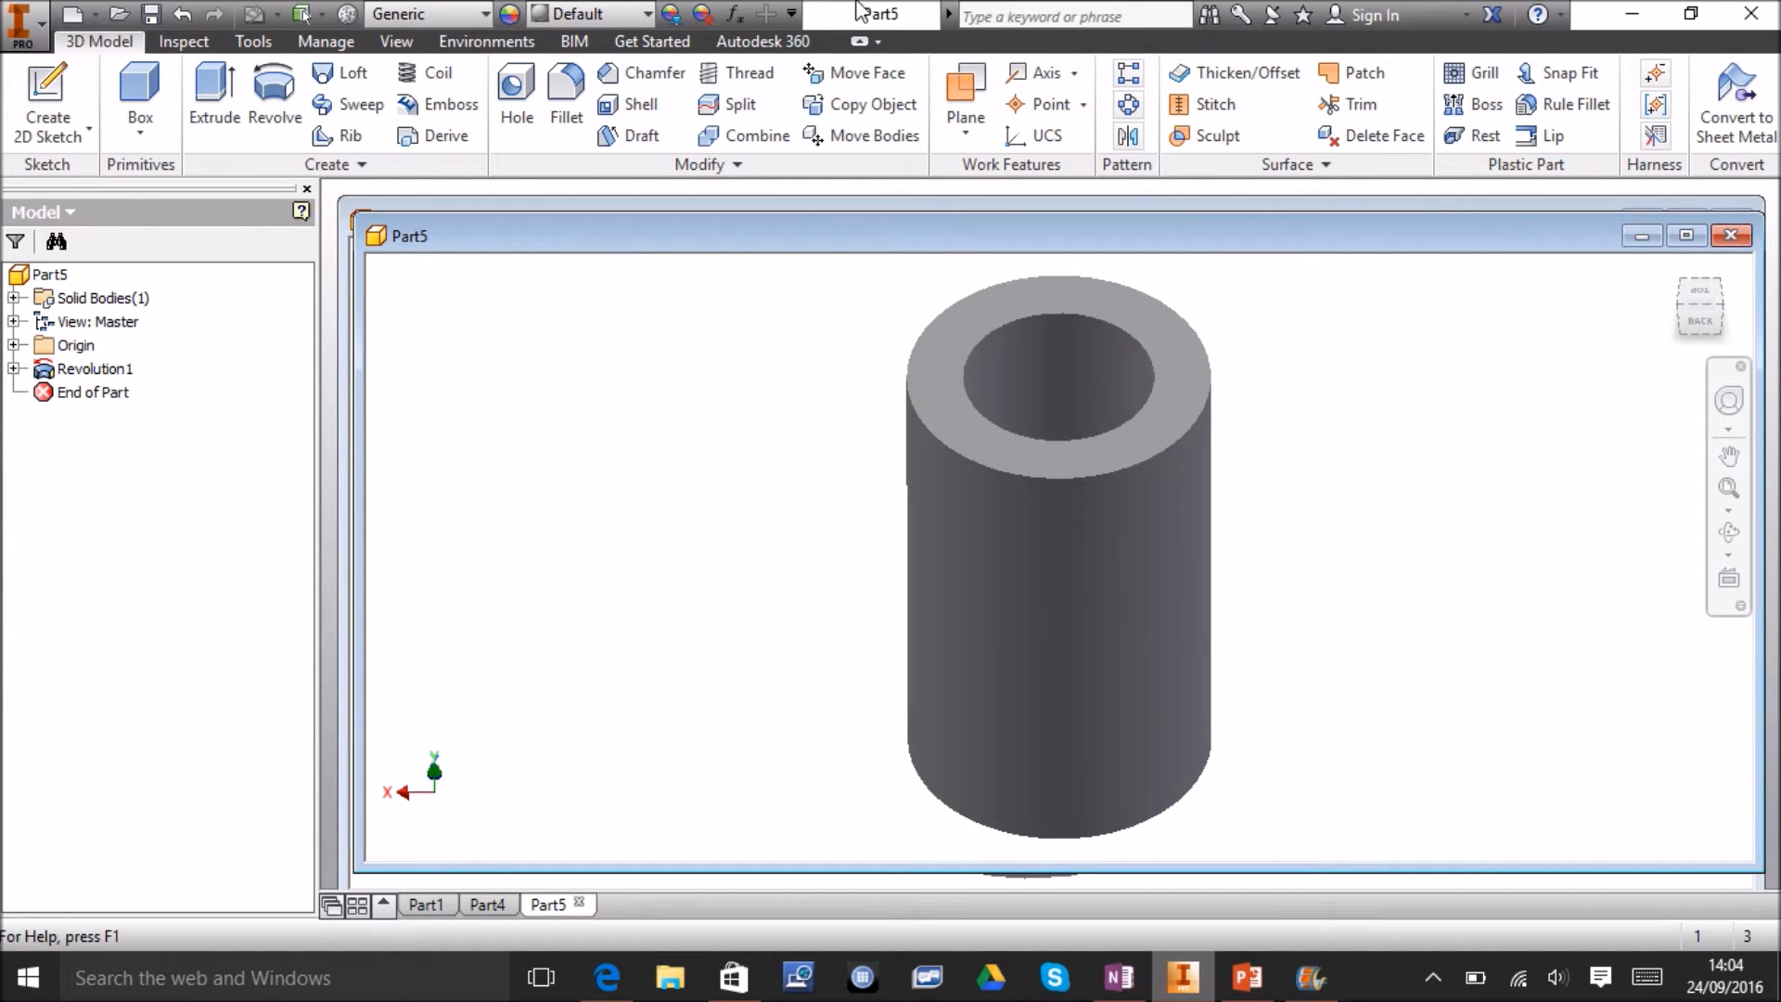
pyautogui.moveTo(828, 46)
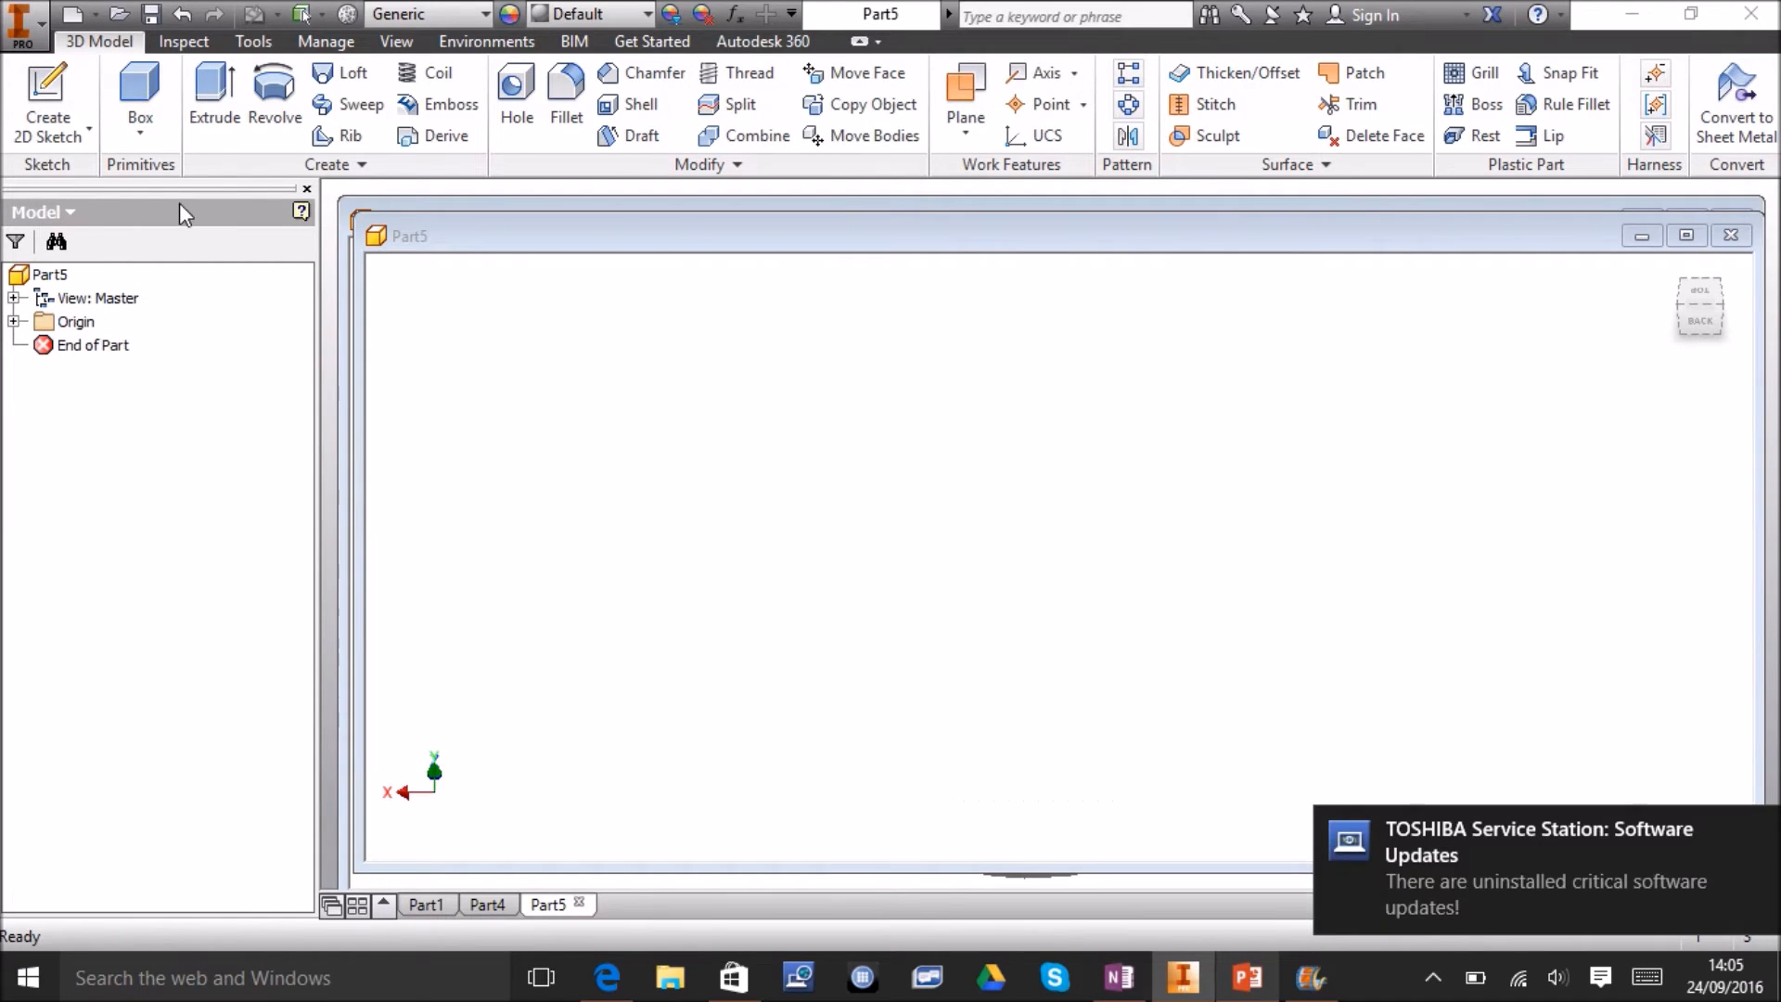
# Start a sketch on the YZ plane and draw a horizontal line about 19.3 mm long from the origin.
pyautogui.click(64, 87)
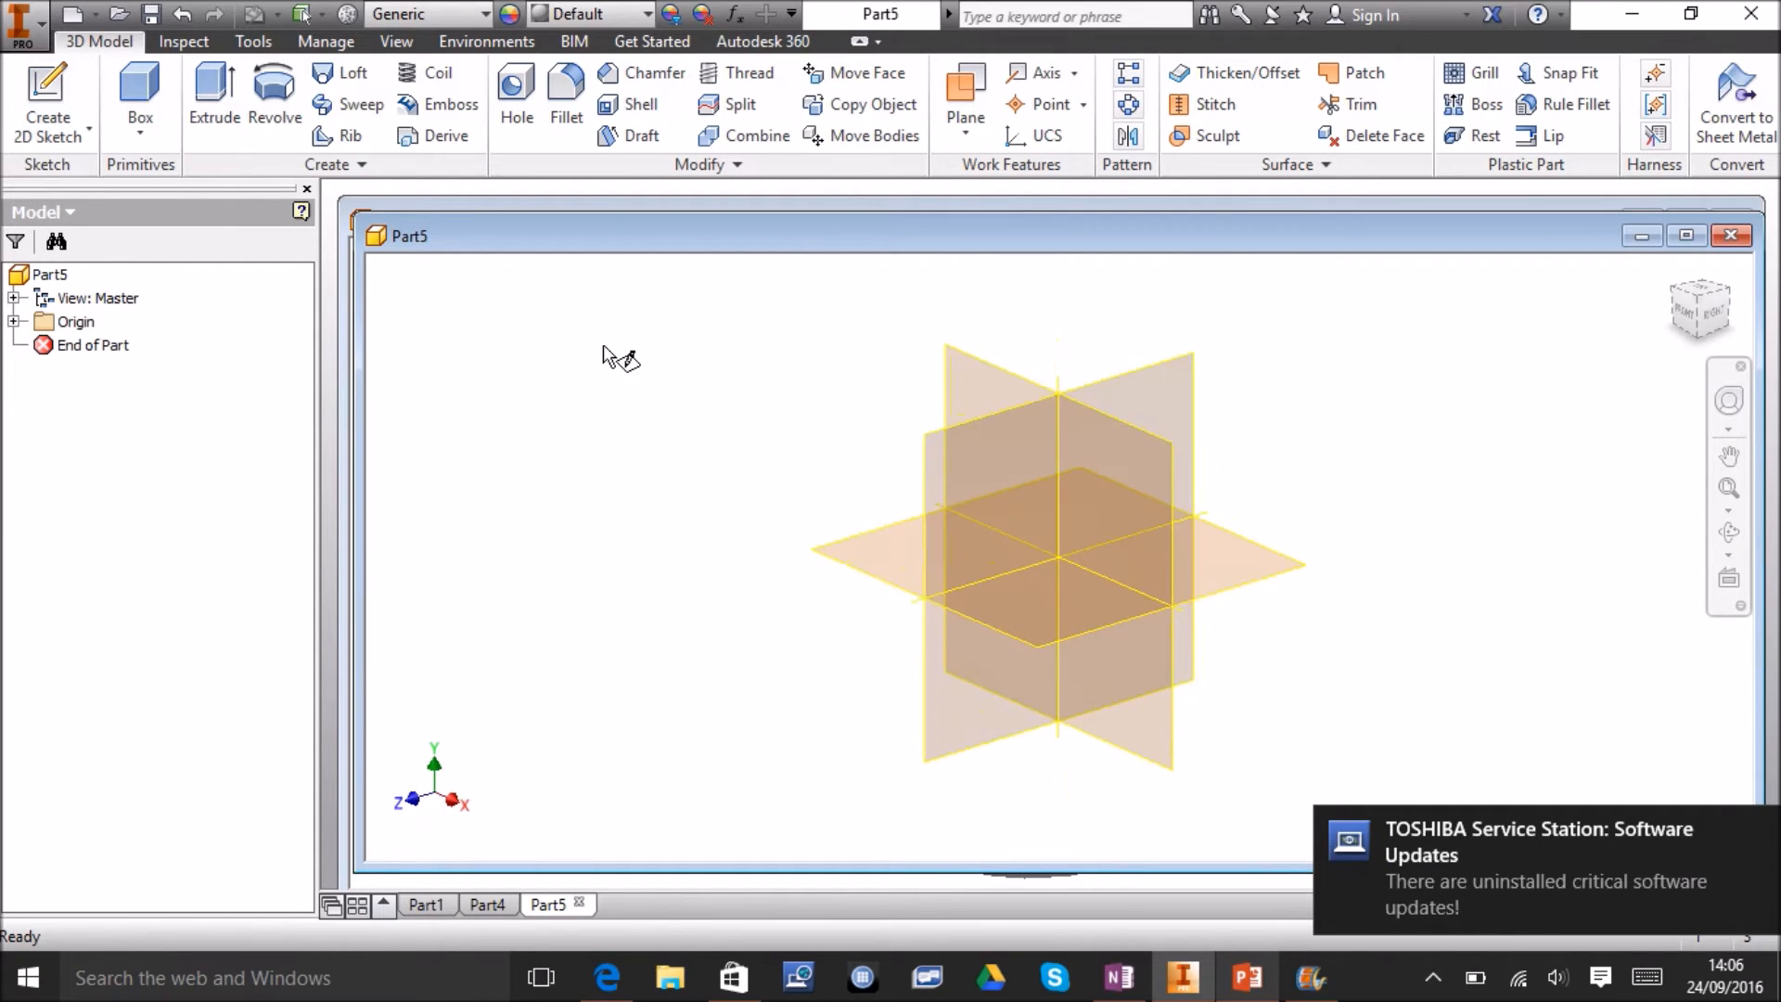
pyautogui.click(1000, 447)
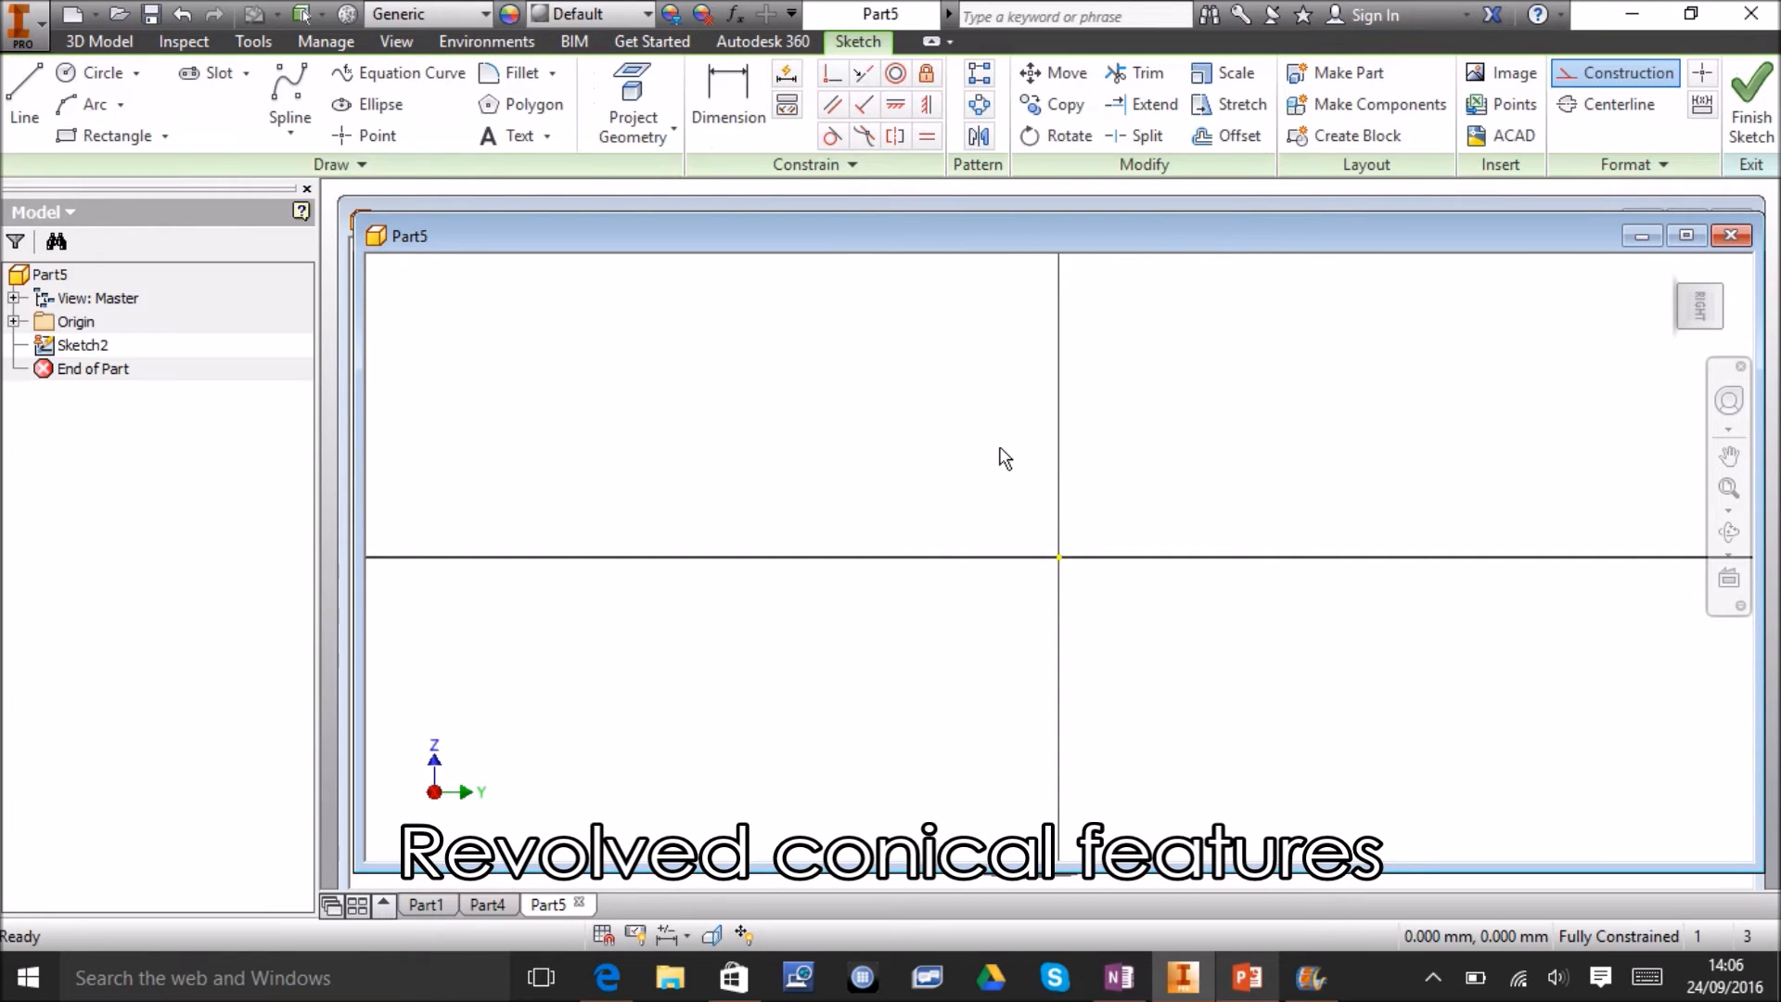
pyautogui.click(26, 88)
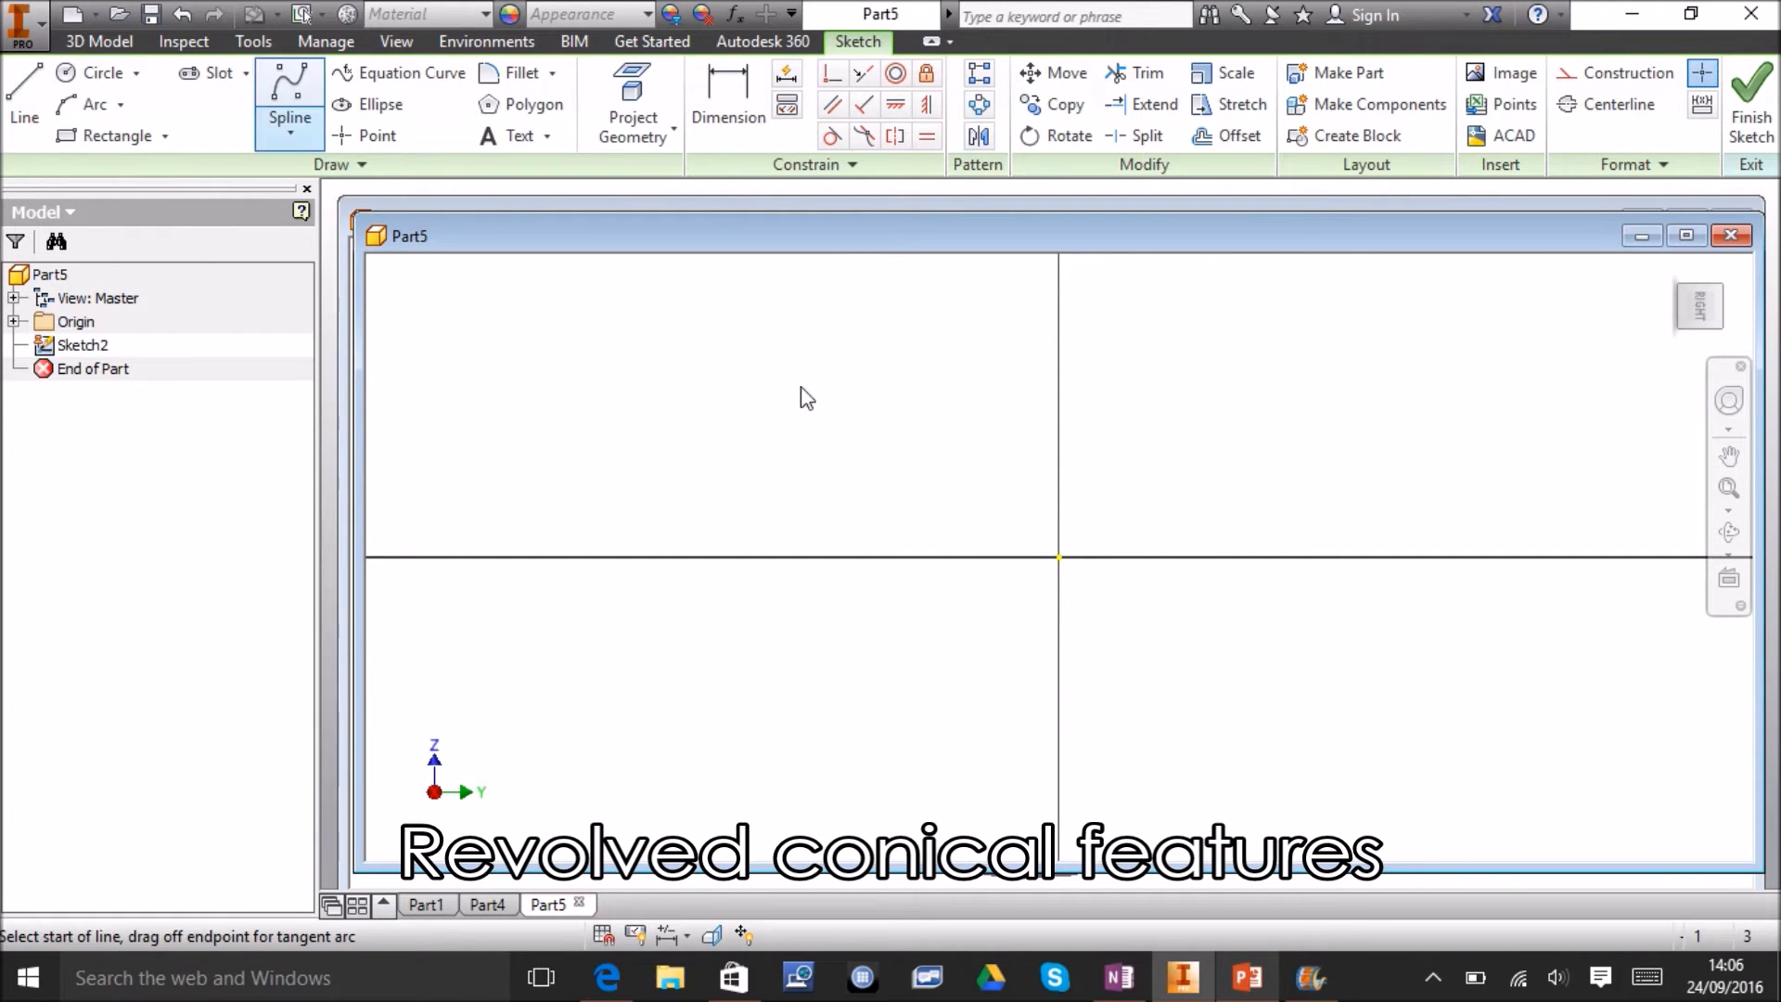
pyautogui.click(1059, 557)
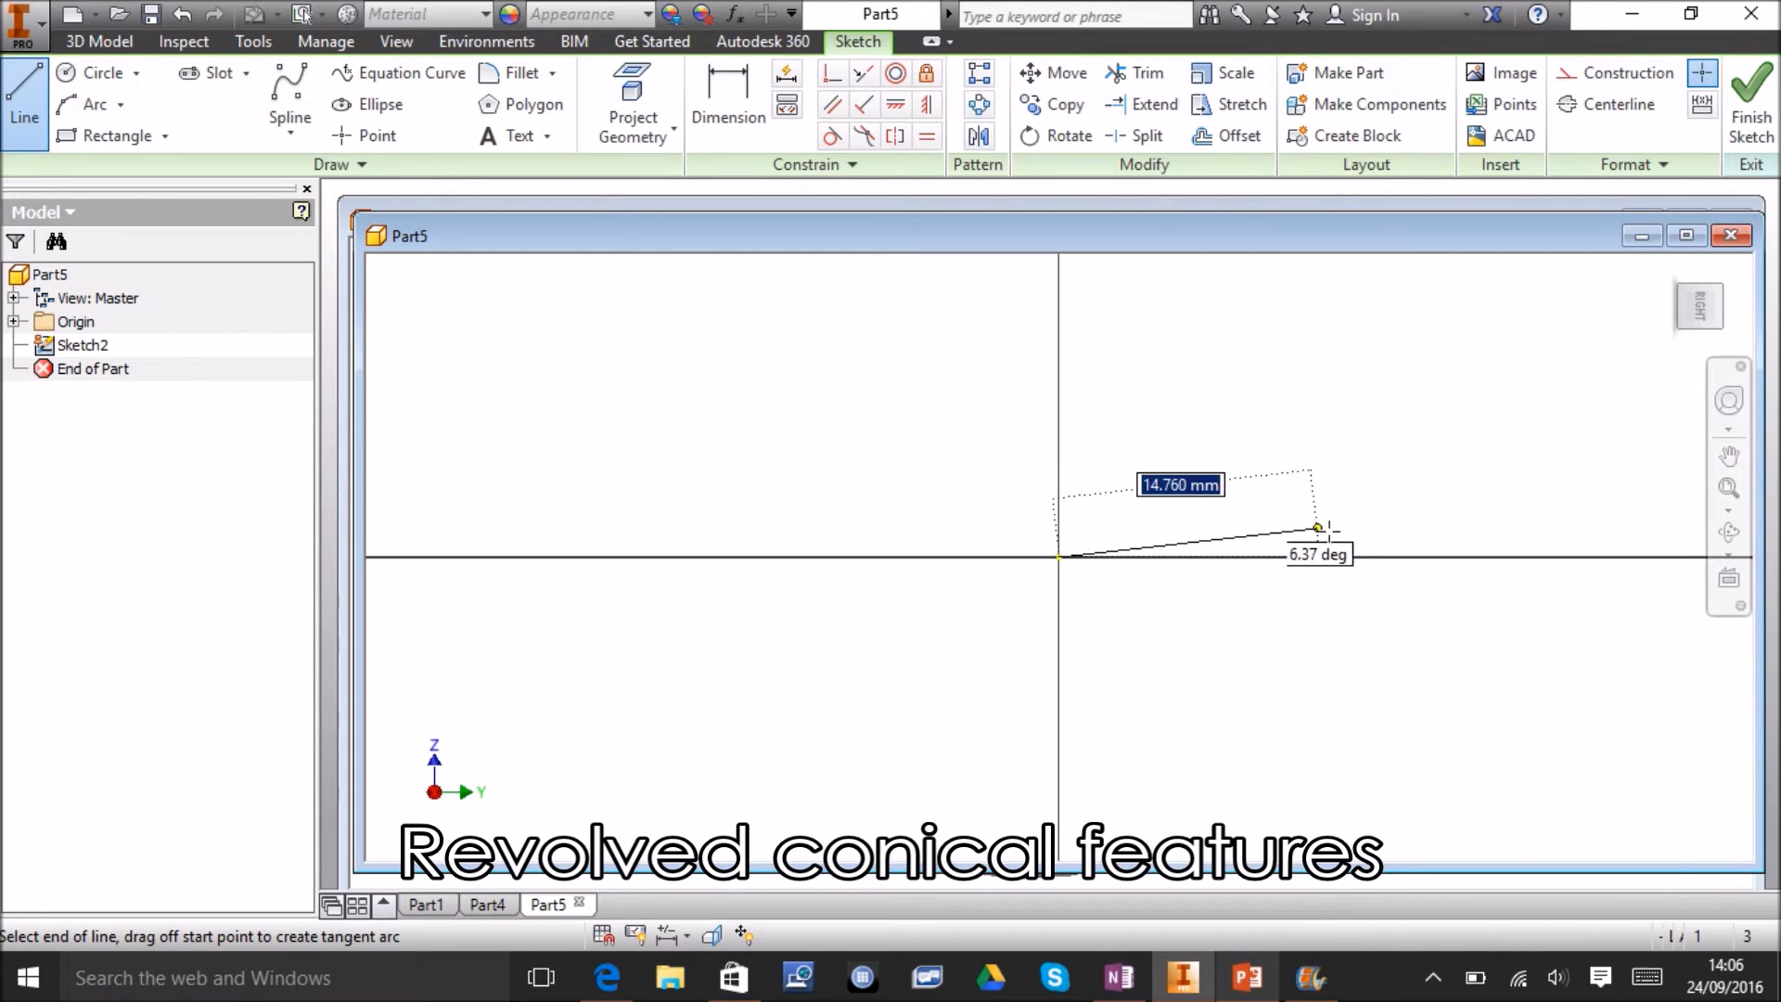
pyautogui.click(1398, 557)
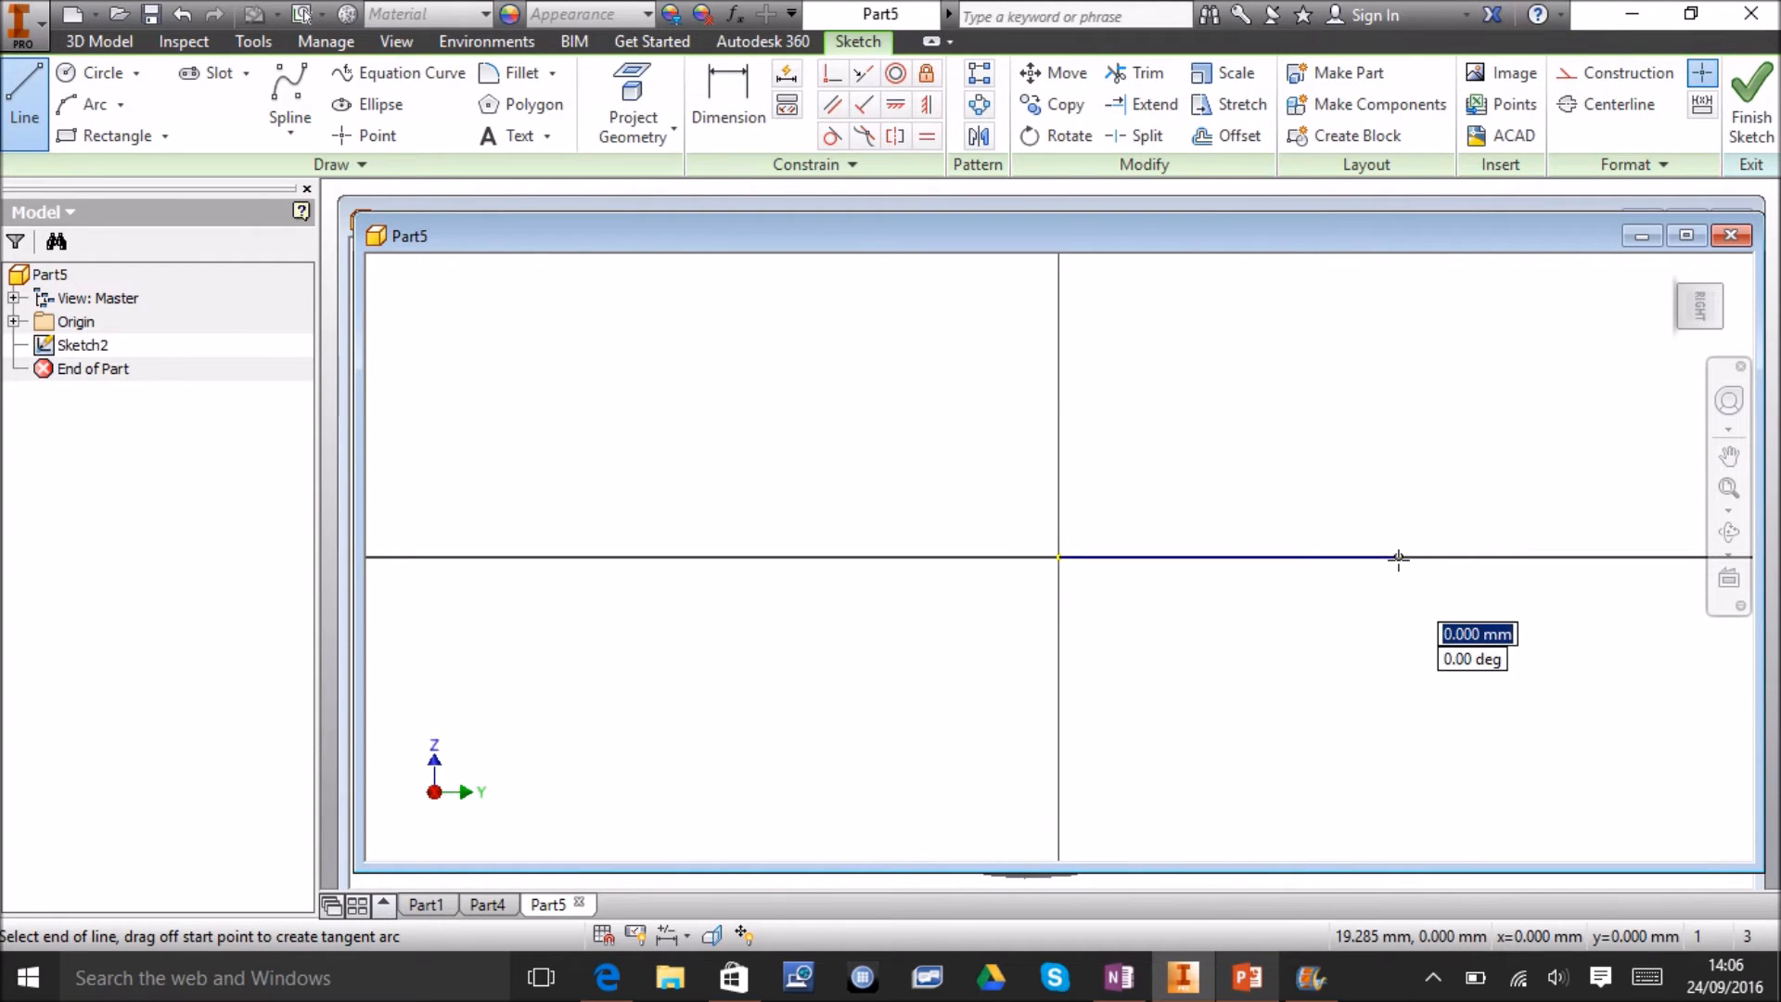
# Draw a vertical line about 31.6 mm long from the origin, close the right triangle with a sloping line, and finish the sketch.
pyautogui.click(1730, 457)
pyautogui.moveTo(1519, 364)
pyautogui.mouseDown()
pyautogui.moveTo(1503, 545)
pyautogui.moveTo(1469, 626)
pyautogui.mouseUp()
pyautogui.click(24, 100)
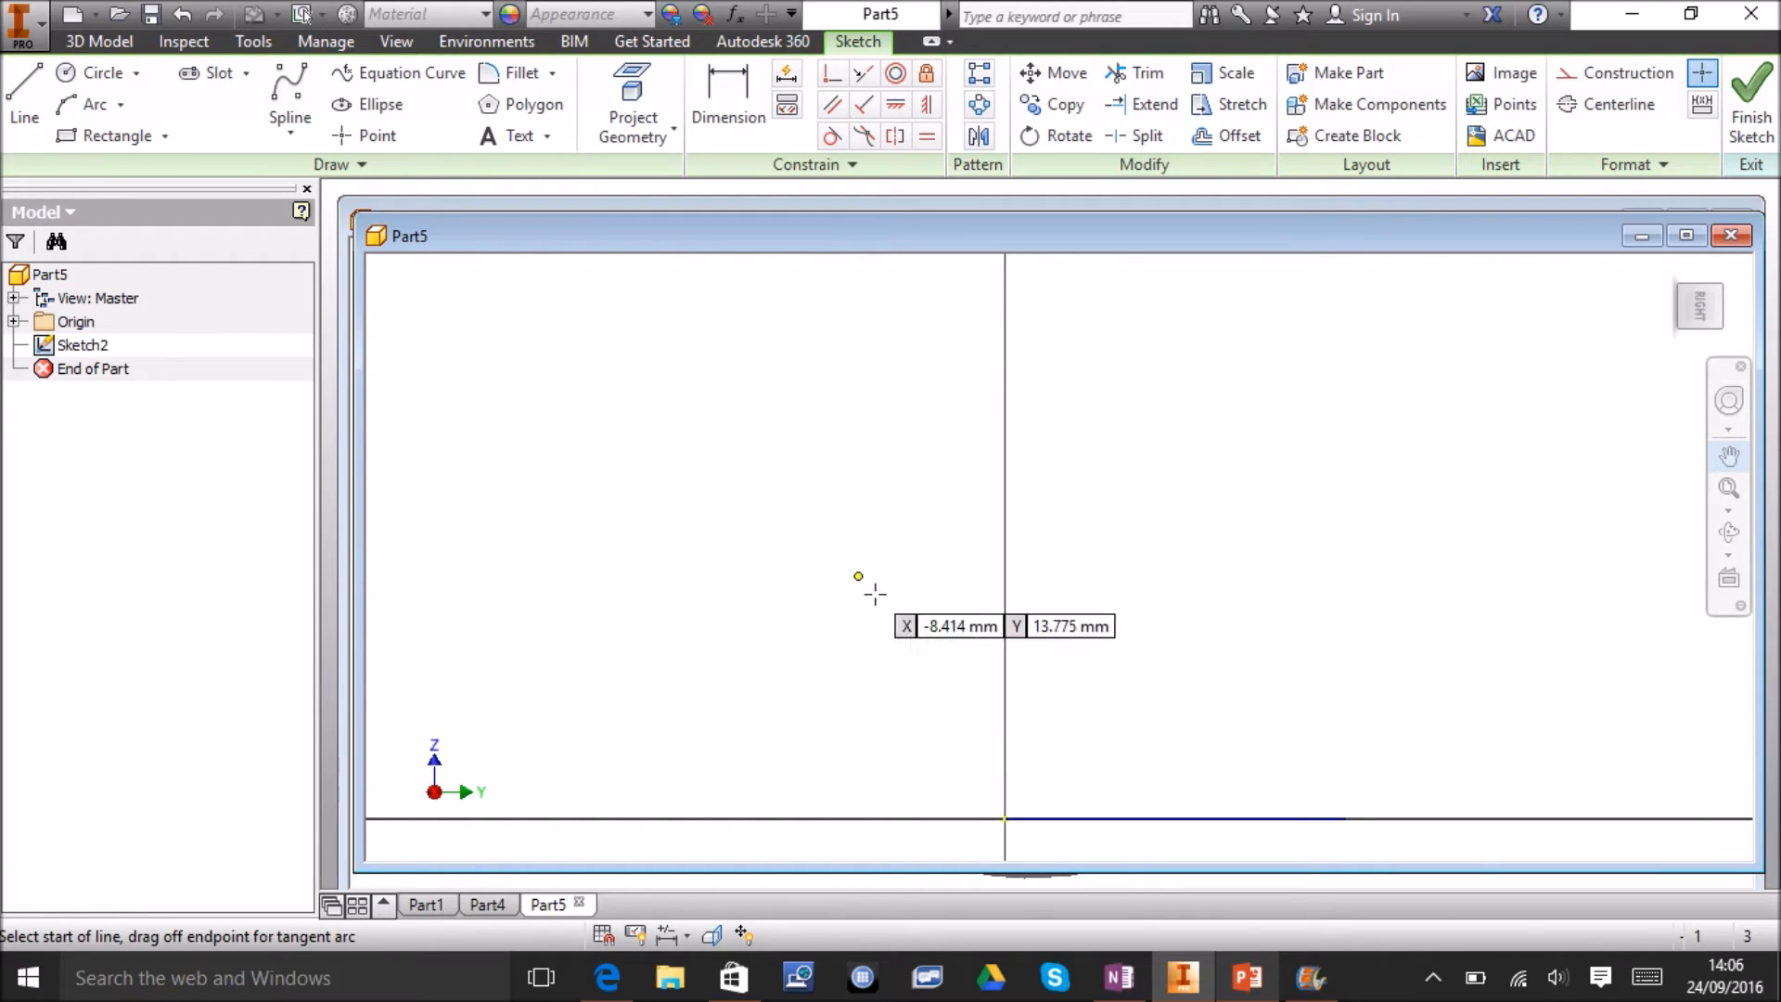
pyautogui.click(1005, 819)
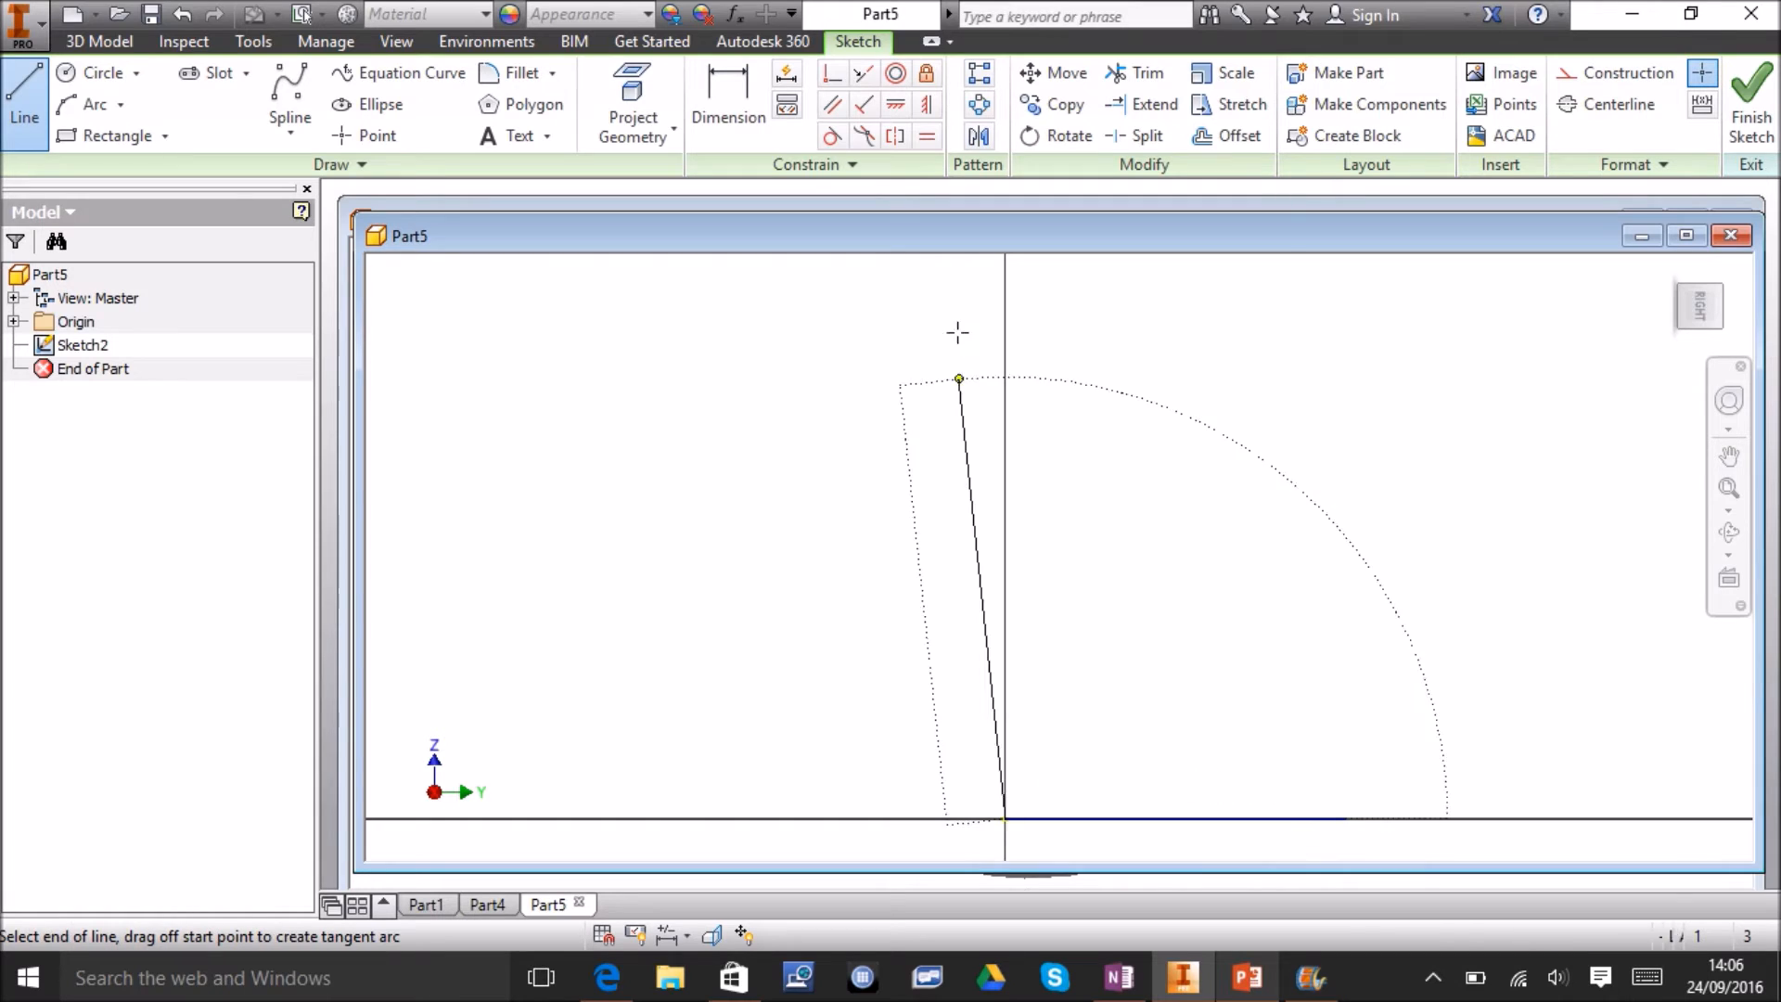
pyautogui.click(1005, 262)
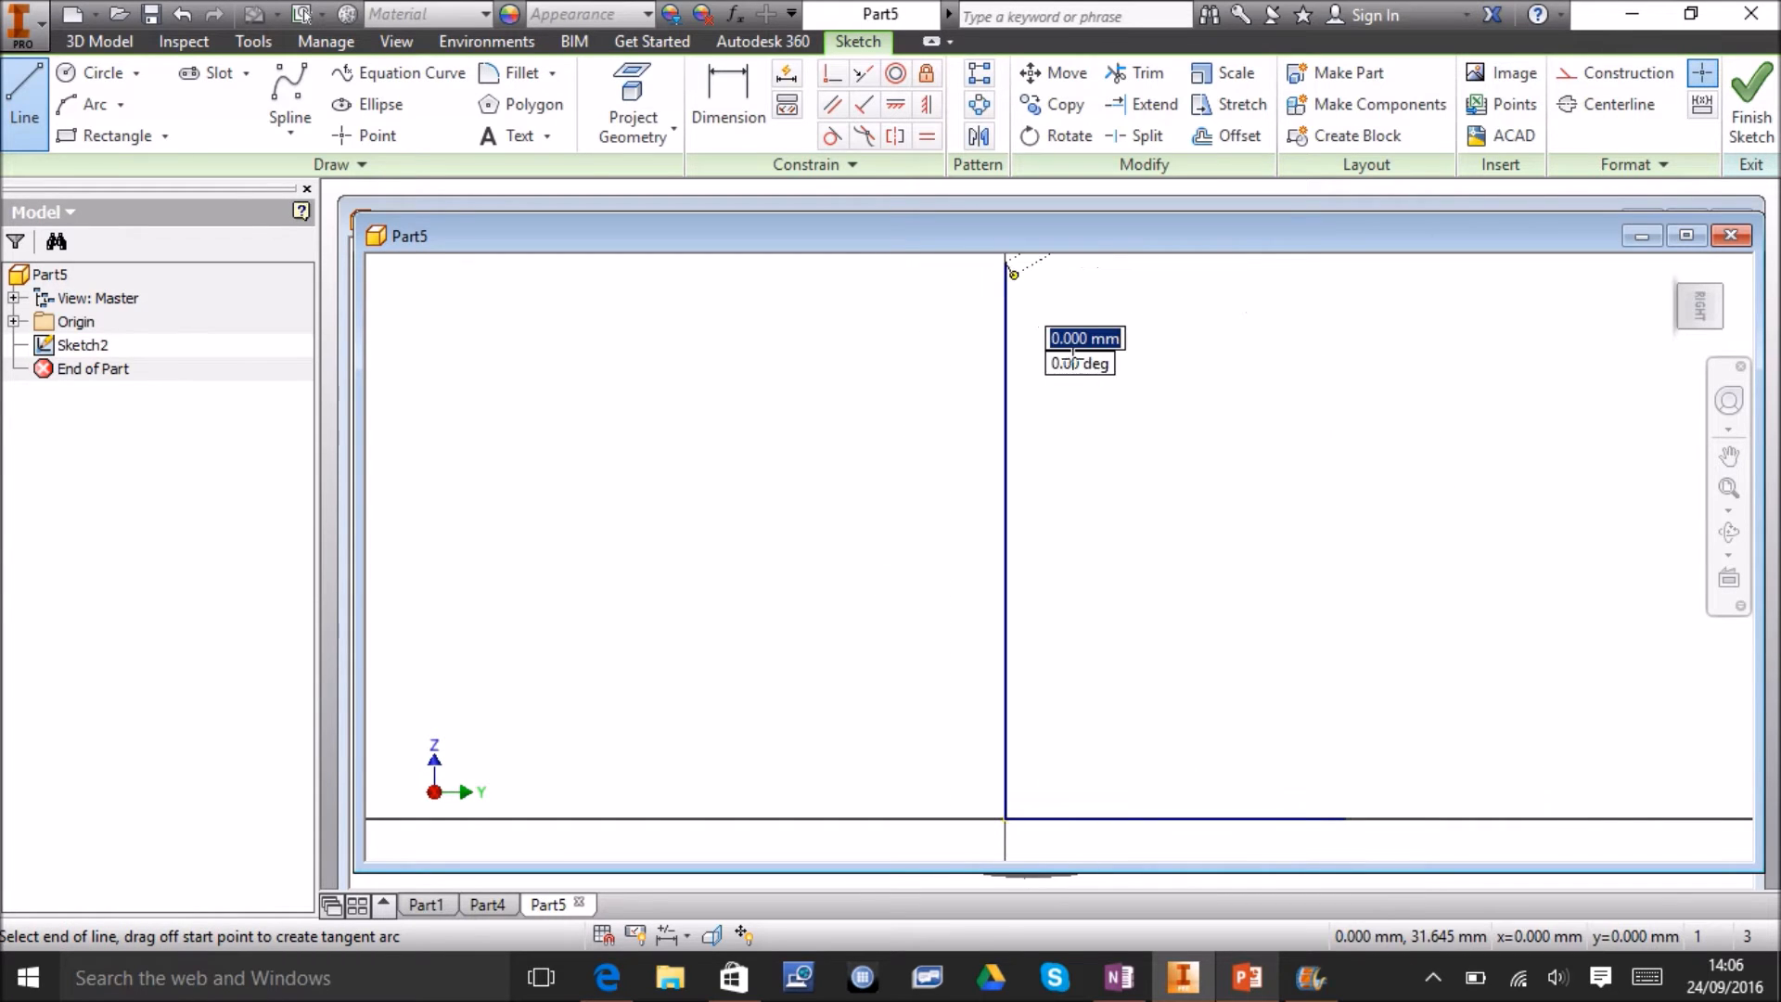
pyautogui.click(1345, 818)
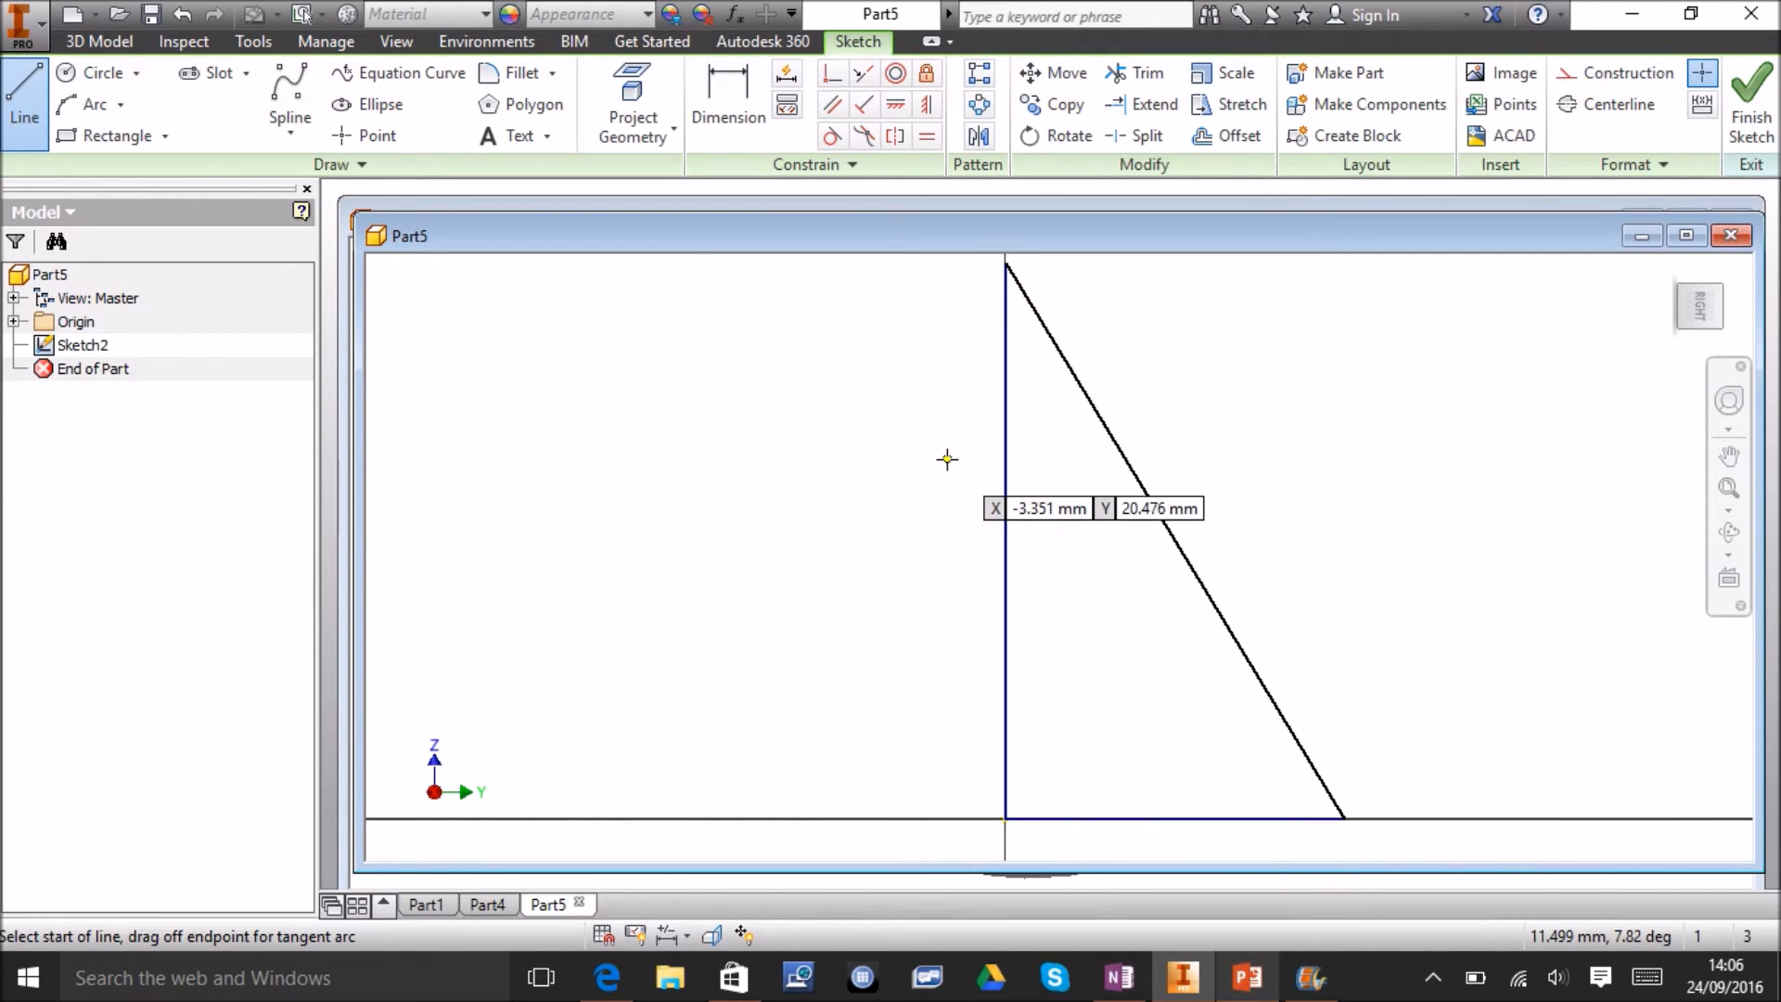
pyautogui.click(1731, 113)
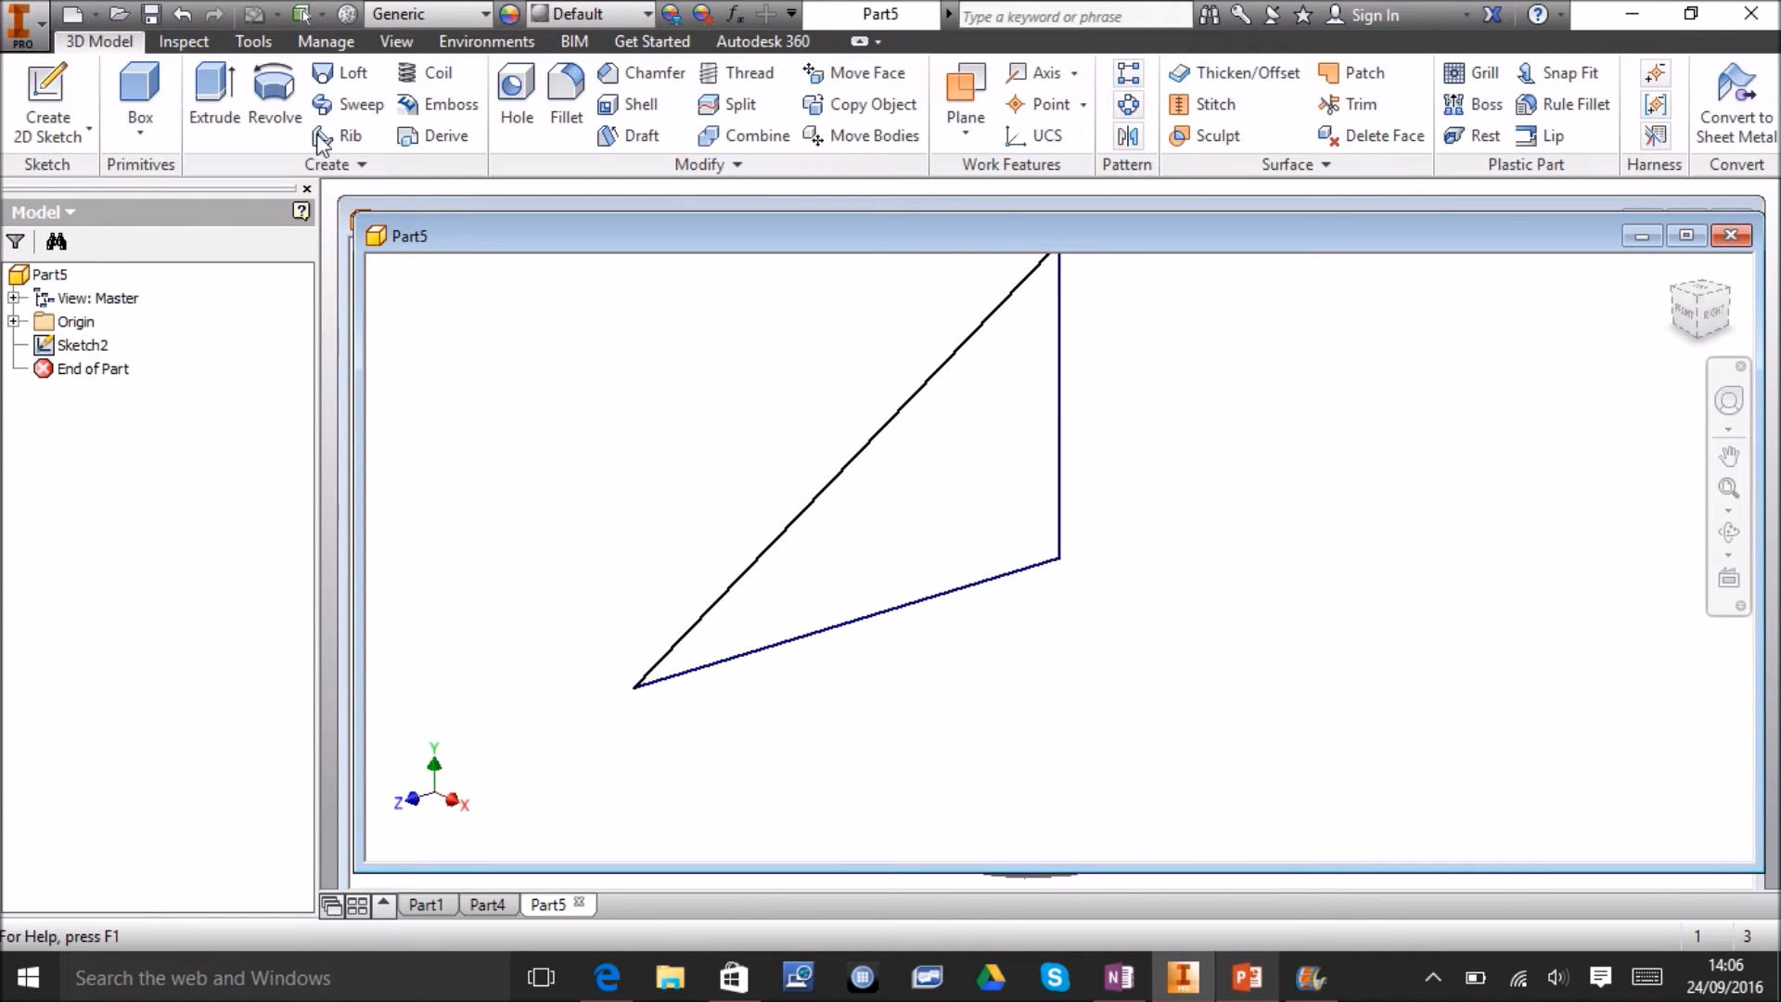
# Revolve the triangle fully about its longer leg along the Z axis to create a cone, and inspect it.
pyautogui.click(274, 111)
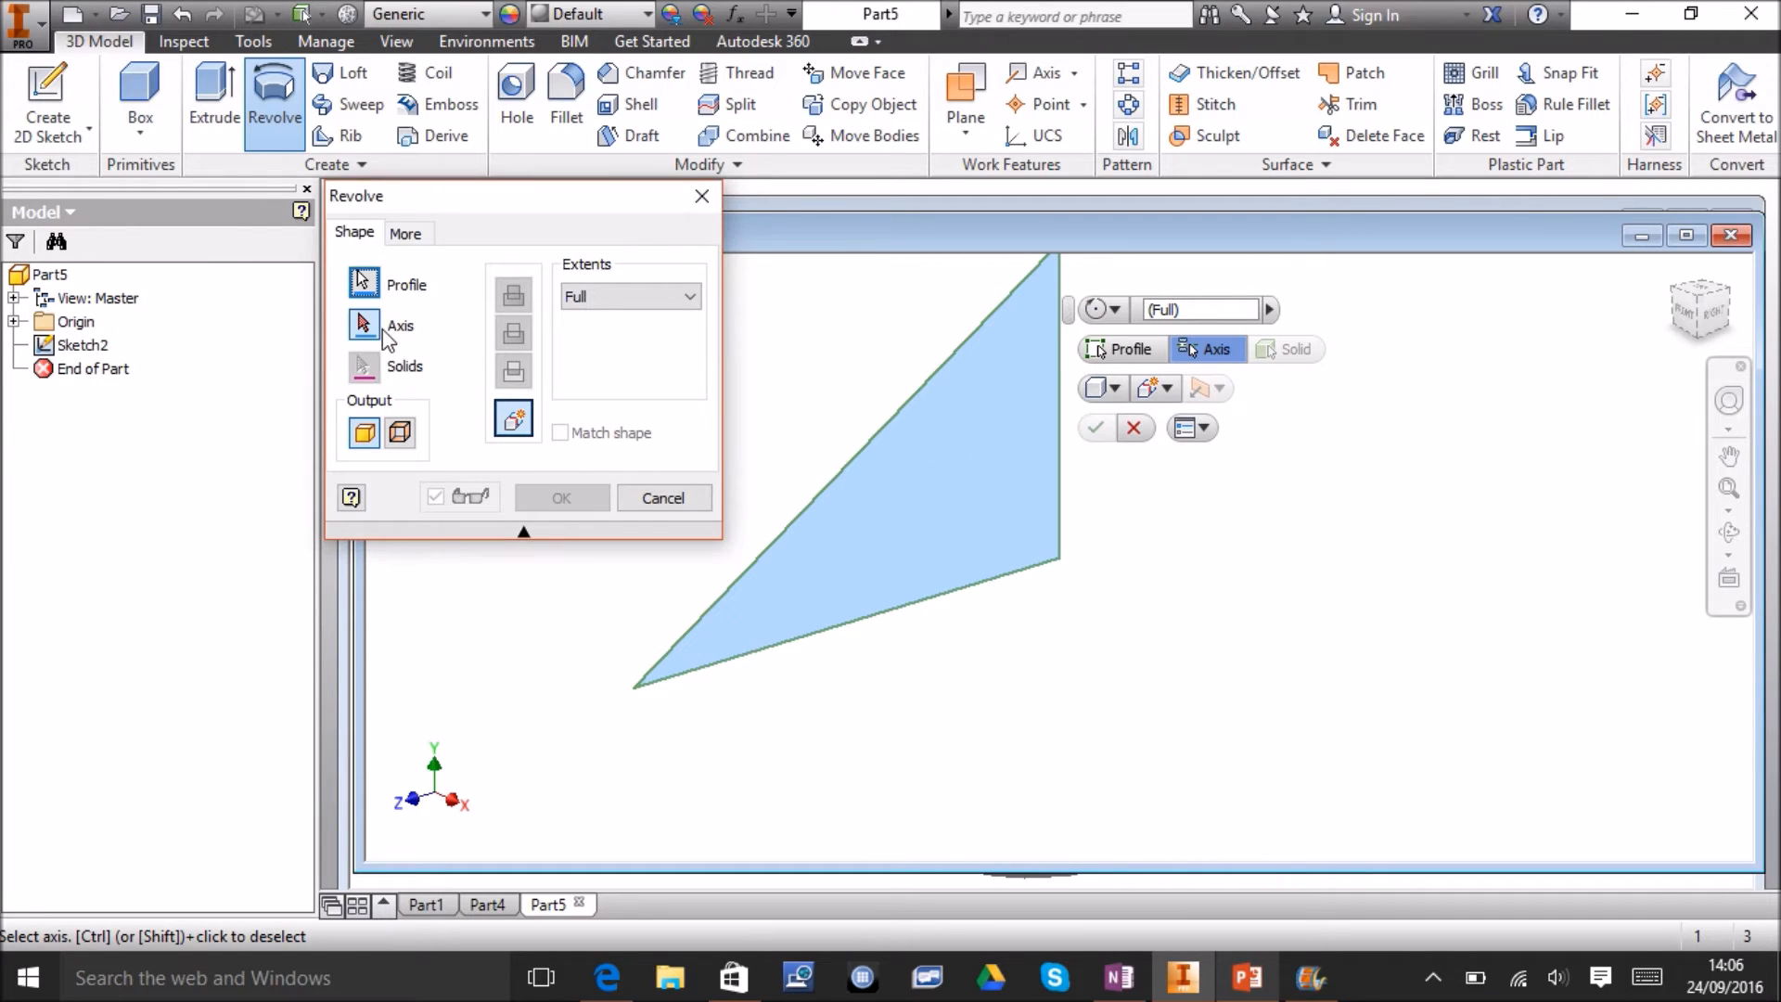
pyautogui.click(916, 604)
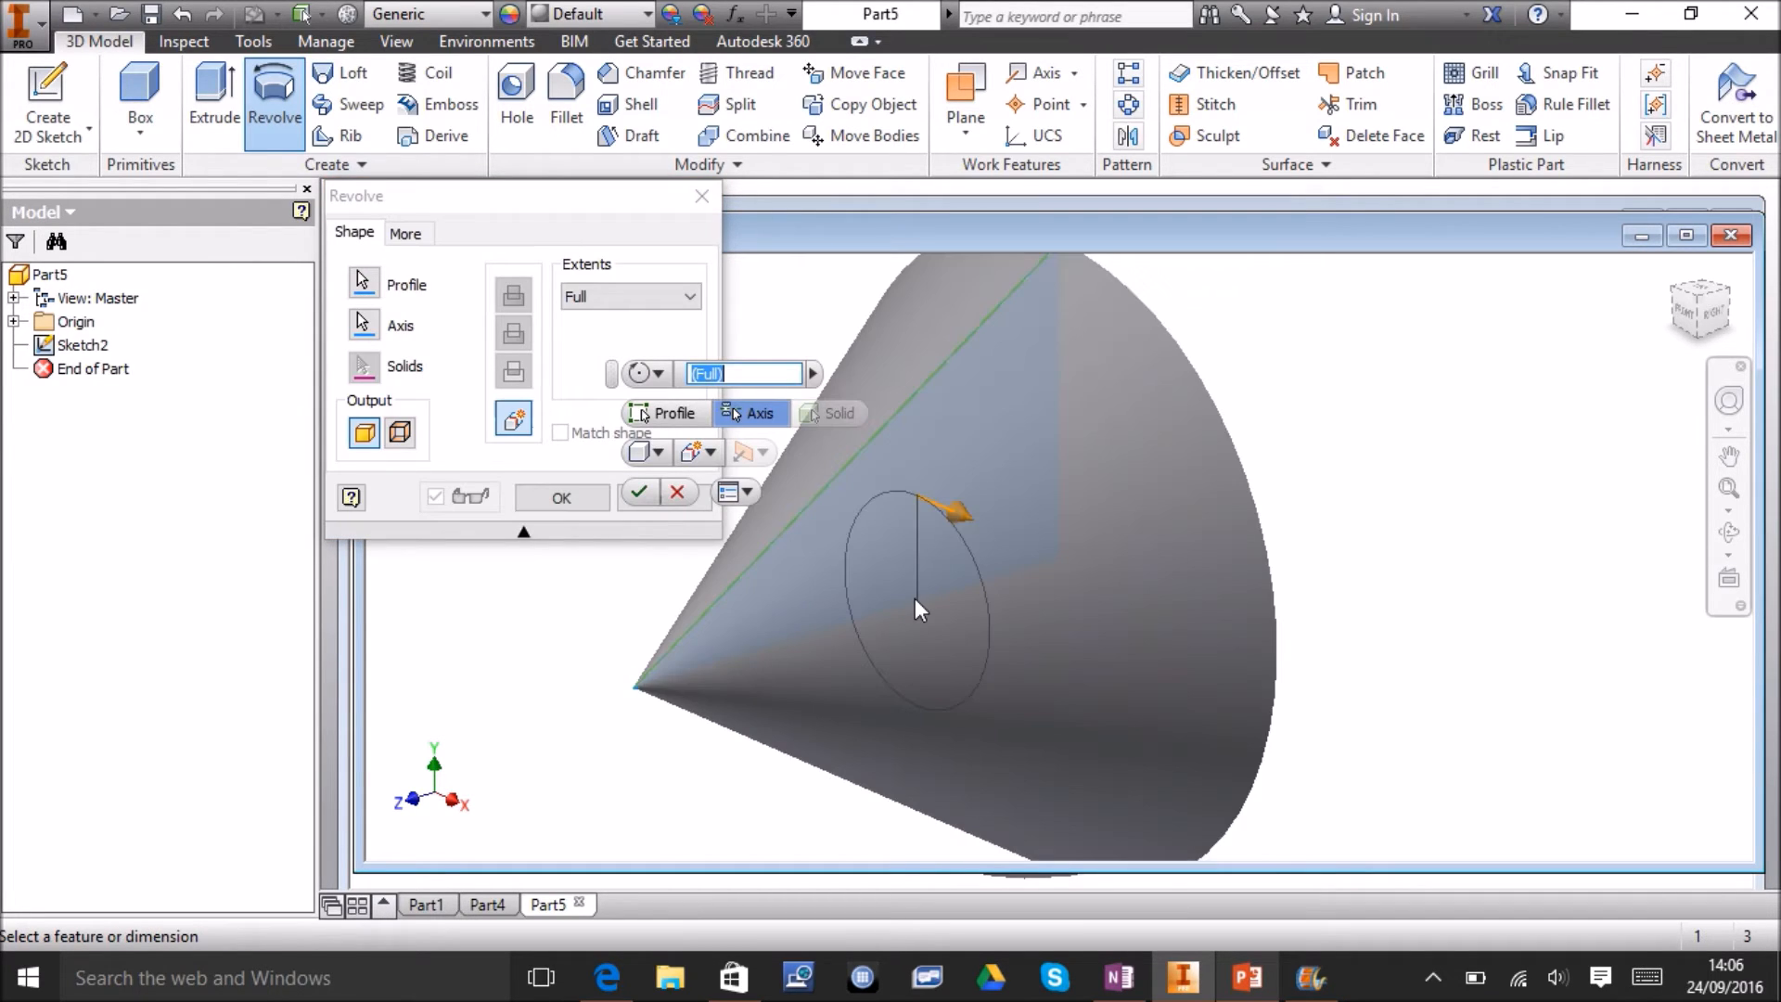
pyautogui.click(639, 495)
pyautogui.moveTo(1714, 315)
pyautogui.mouseDown()
pyautogui.moveTo(1640, 324)
pyautogui.moveTo(1577, 302)
pyautogui.moveTo(1475, 385)
pyautogui.moveTo(1387, 301)
pyautogui.moveTo(1484, 347)
pyautogui.moveTo(1574, 286)
pyautogui.moveTo(1568, 380)
pyautogui.mouseUp()
pyautogui.moveTo(1727, 286); pyautogui.dragTo(1702, 305)
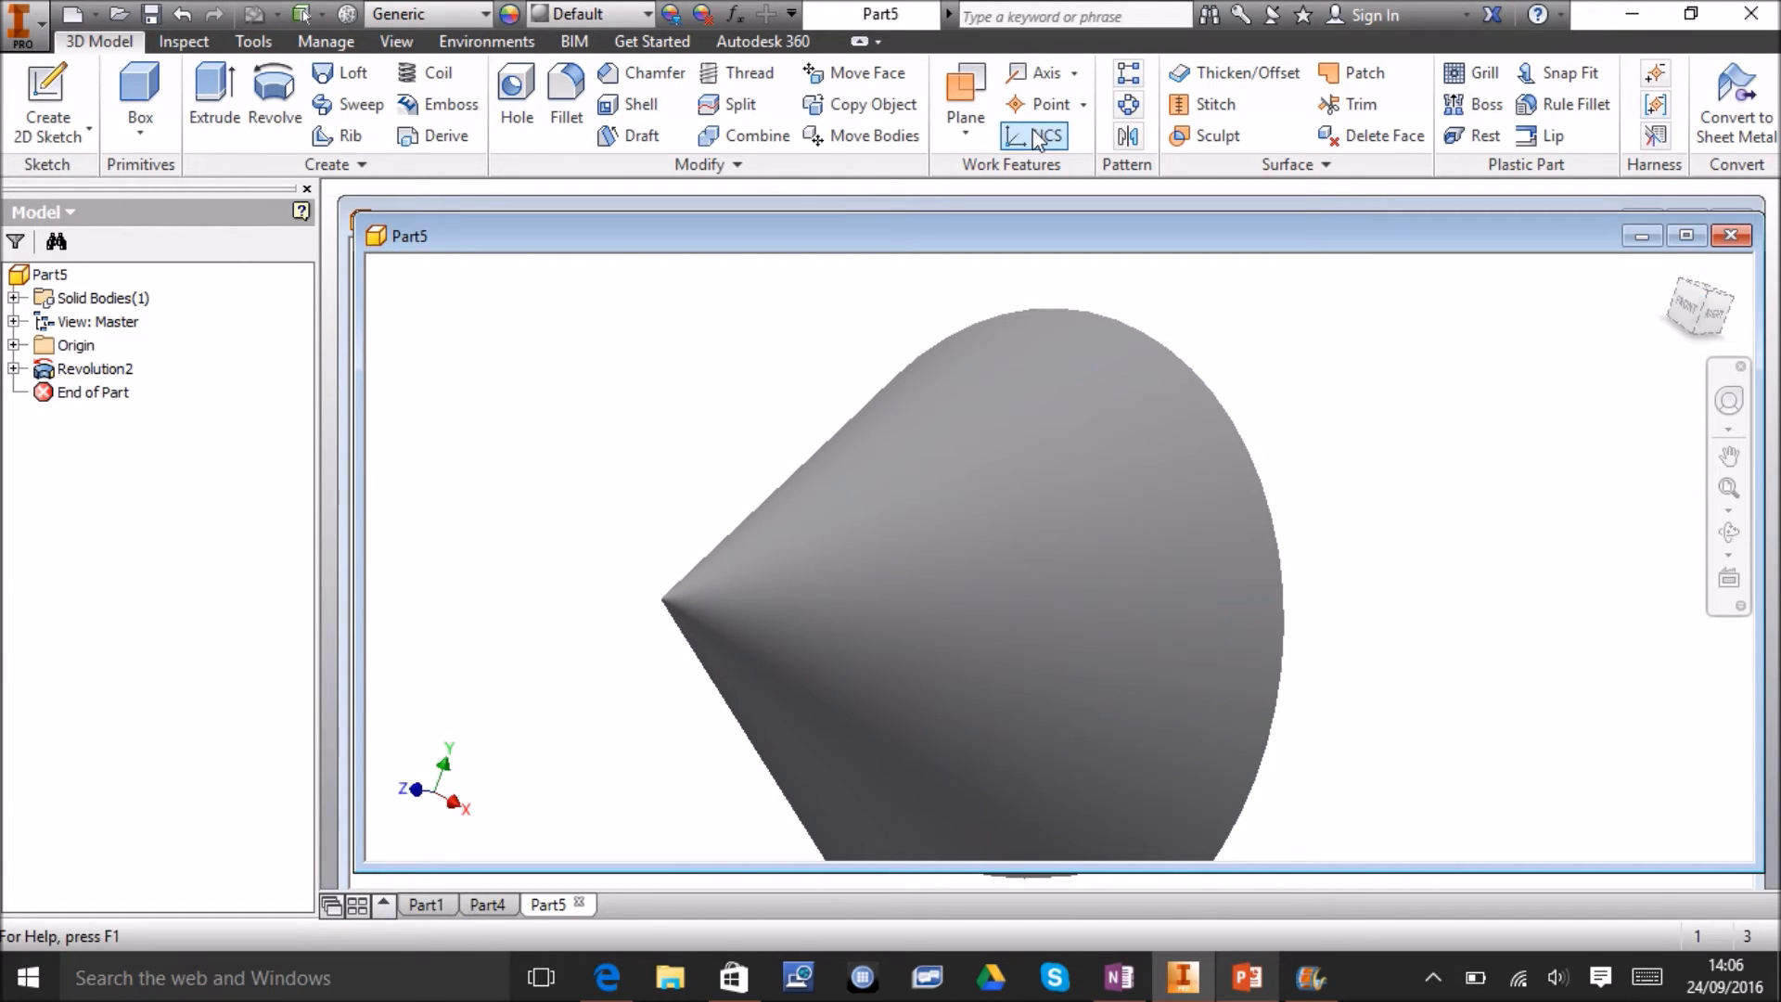
# Start a sketch on the YZ plane and draw a long vertical line along the Z axis, passing through the origin.
pyautogui.click(49, 100)
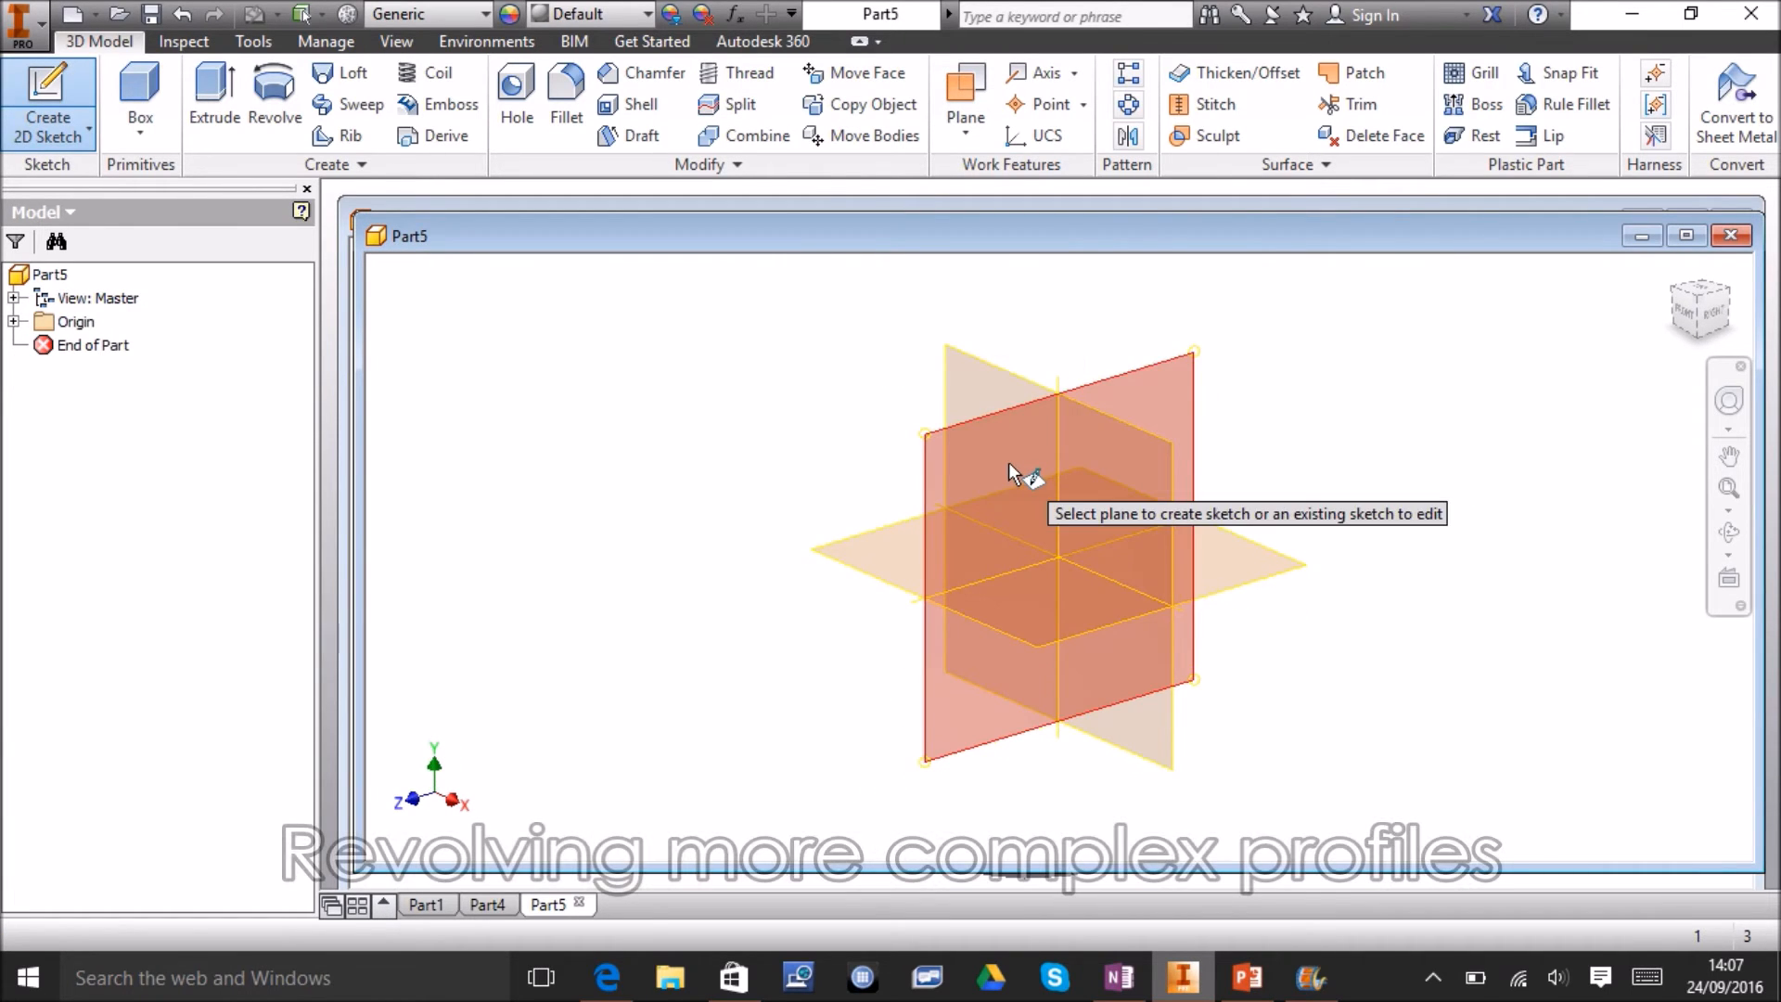
pyautogui.click(1009, 462)
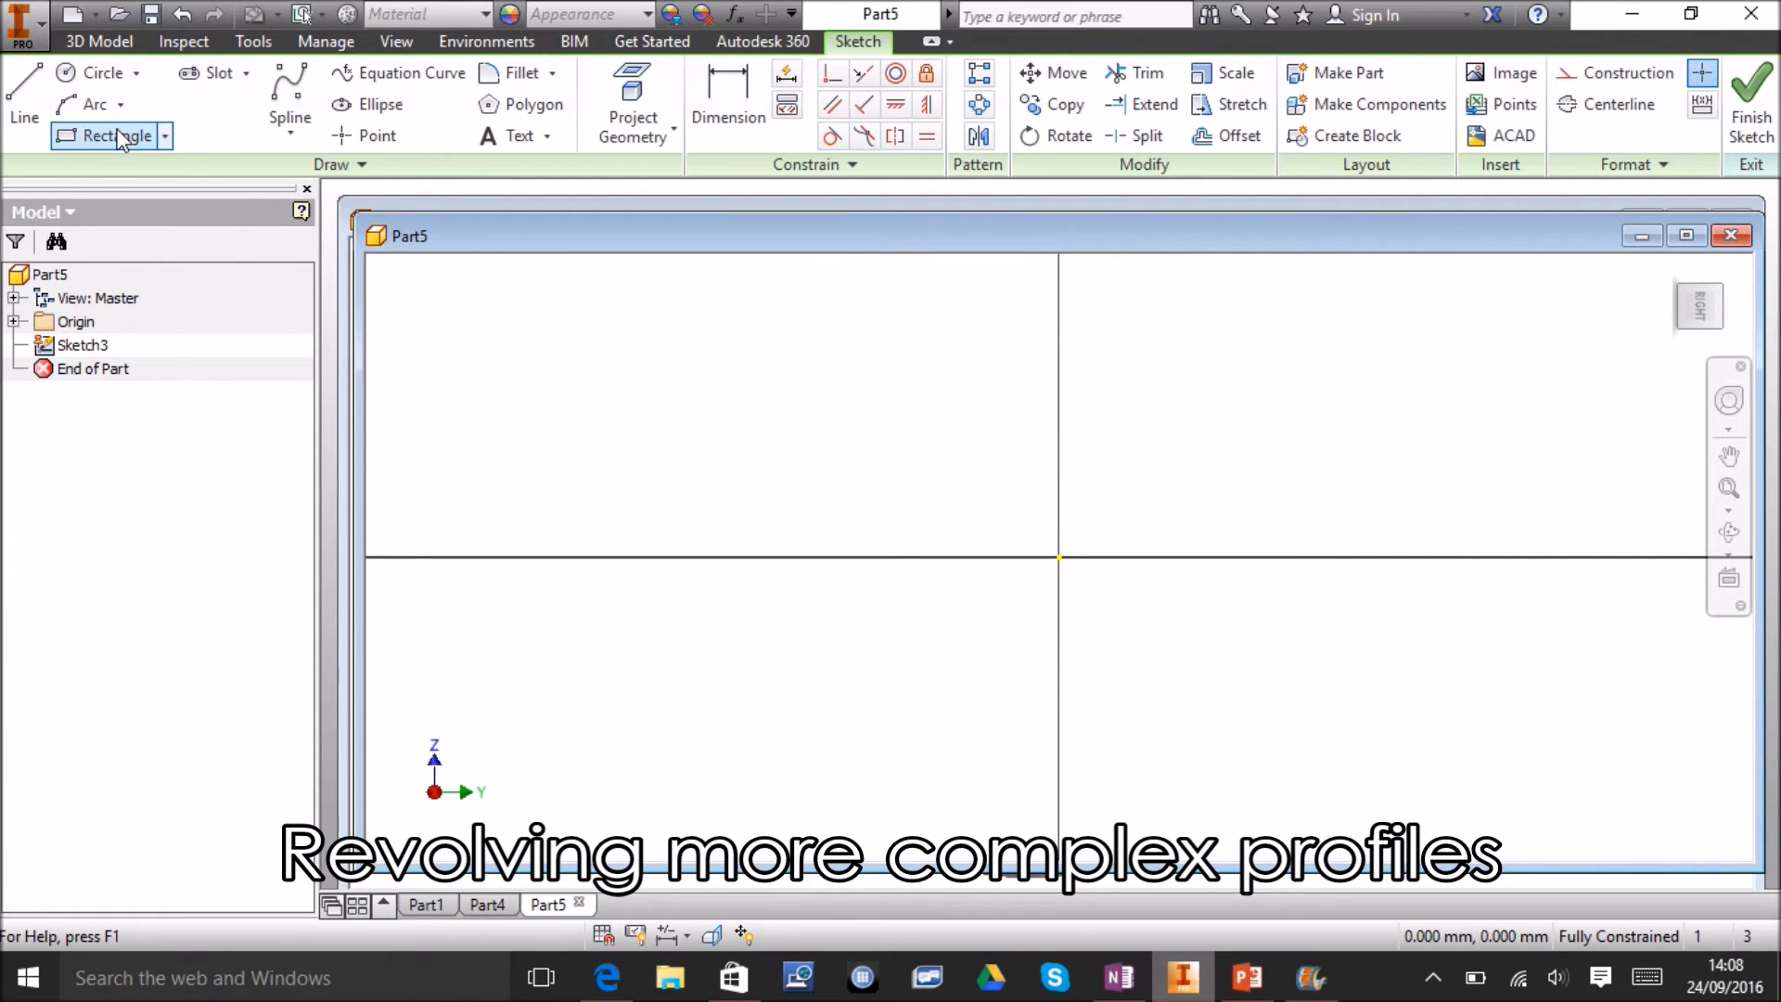
pyautogui.click(25, 88)
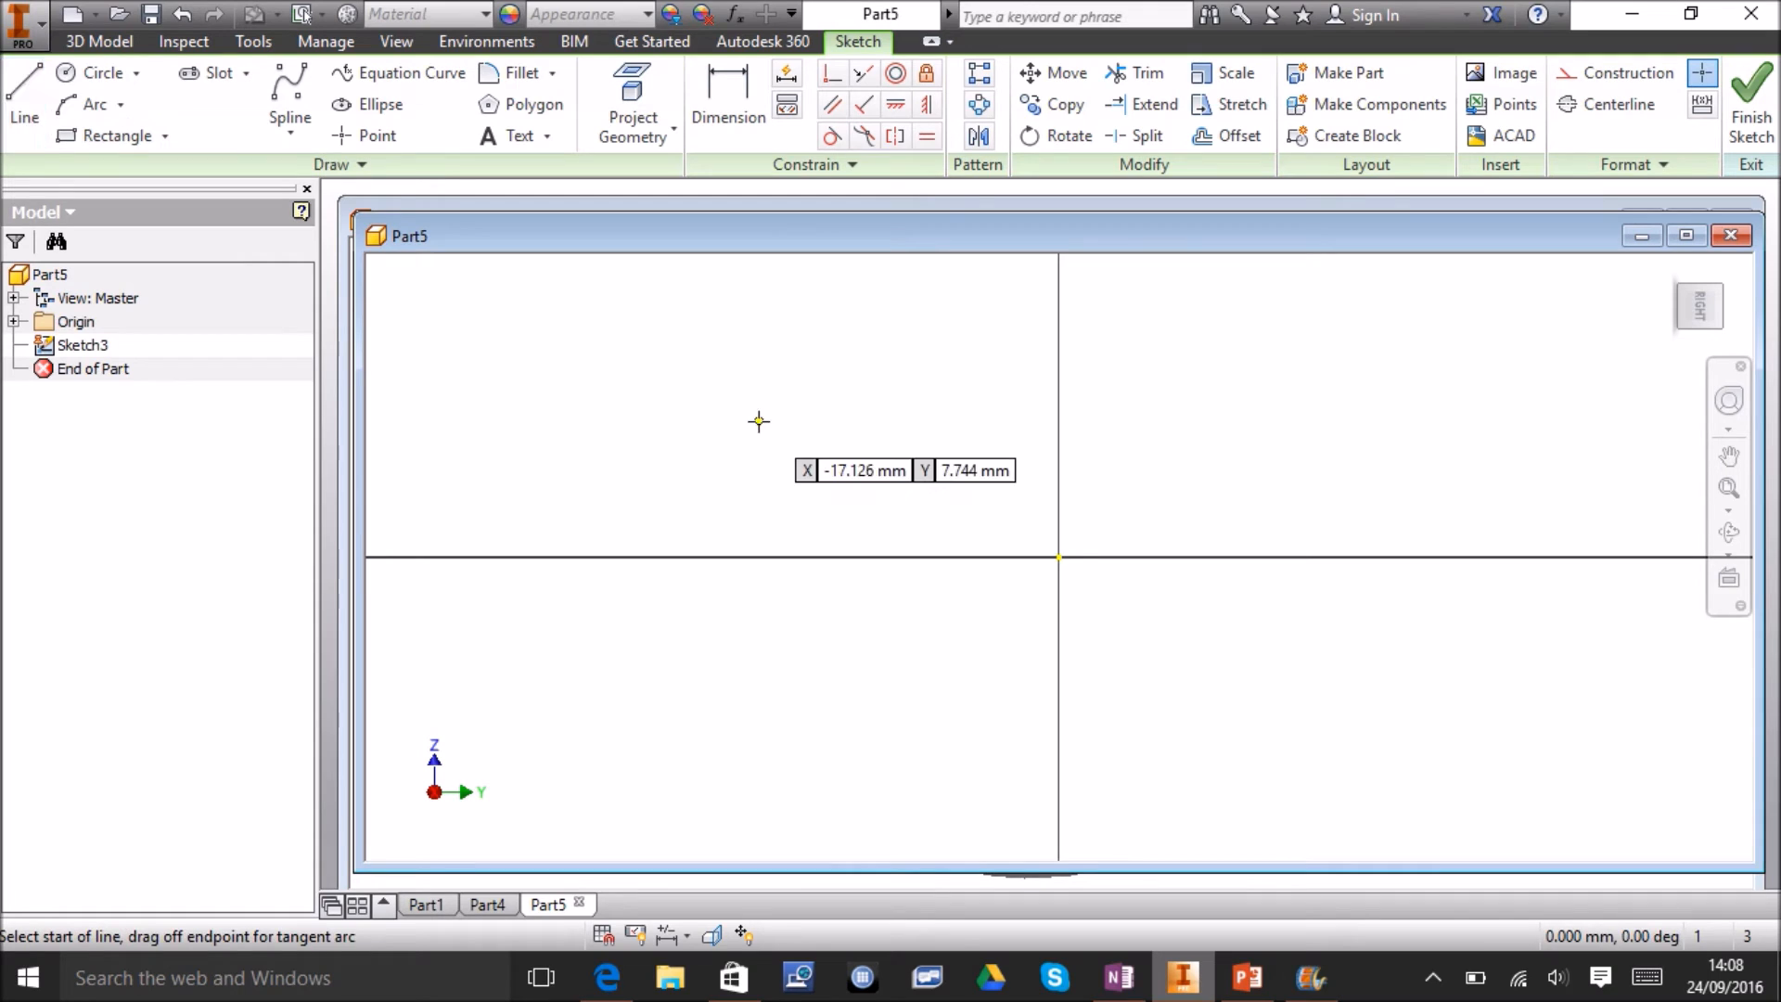
pyautogui.click(1060, 839)
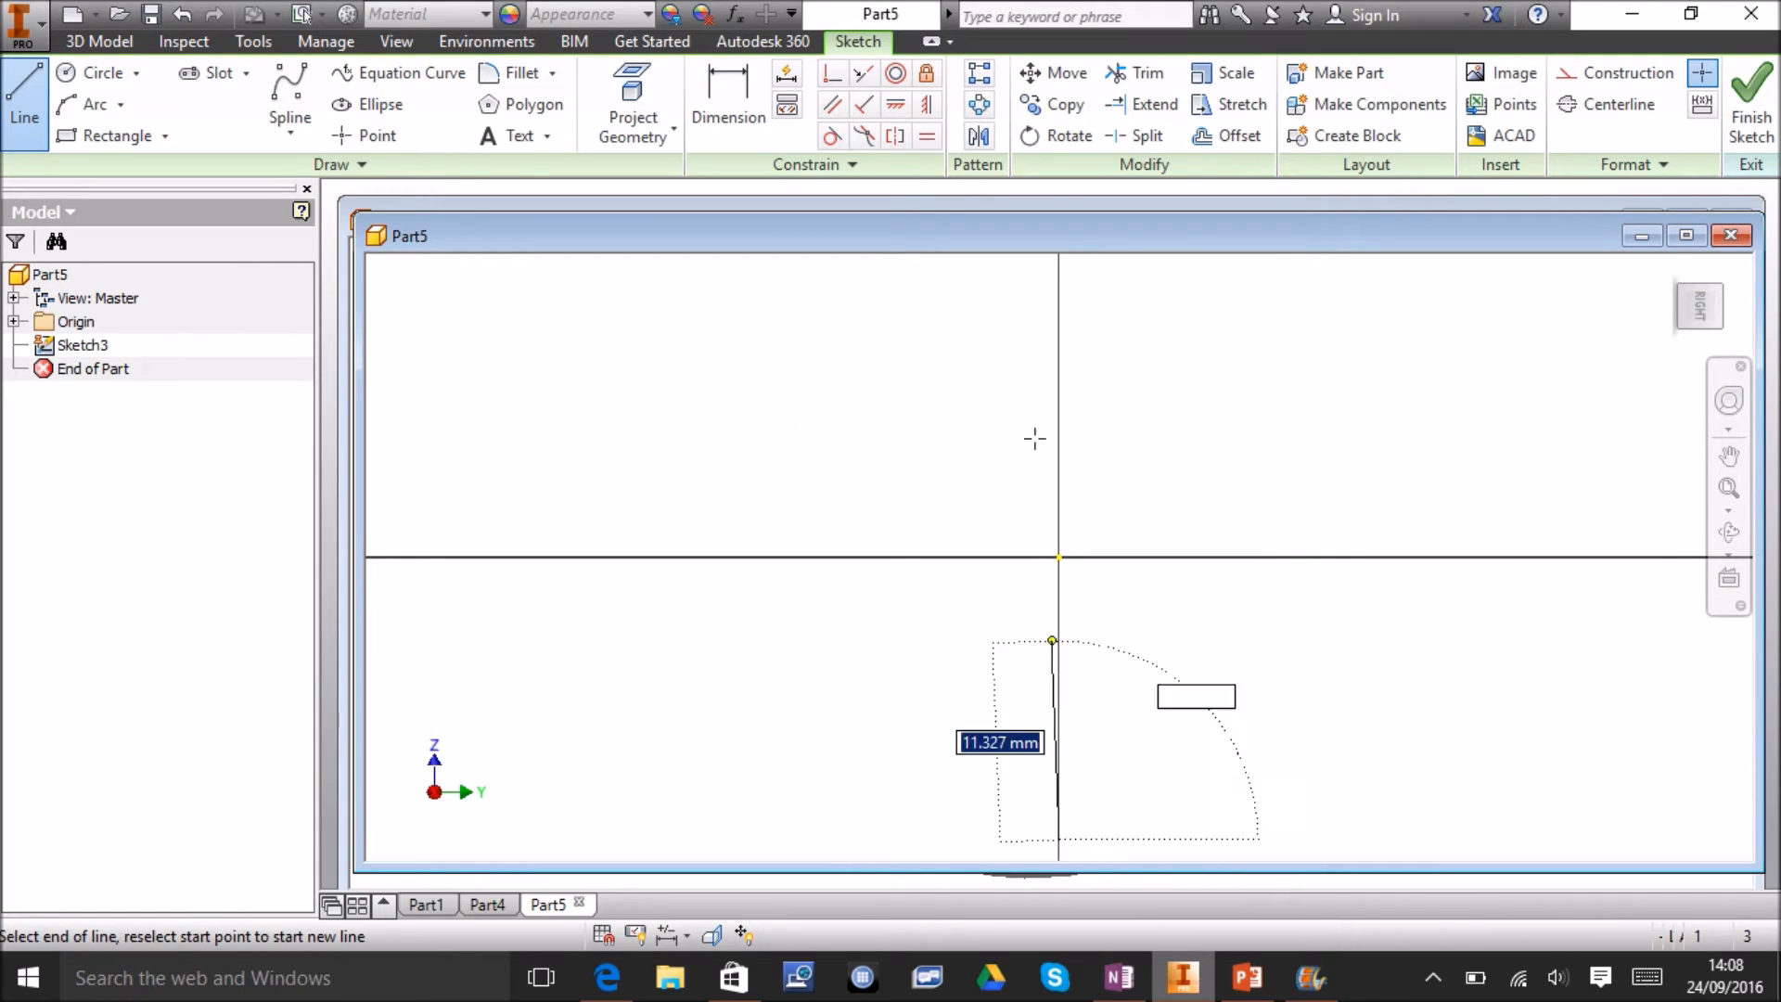
pyautogui.click(1060, 279)
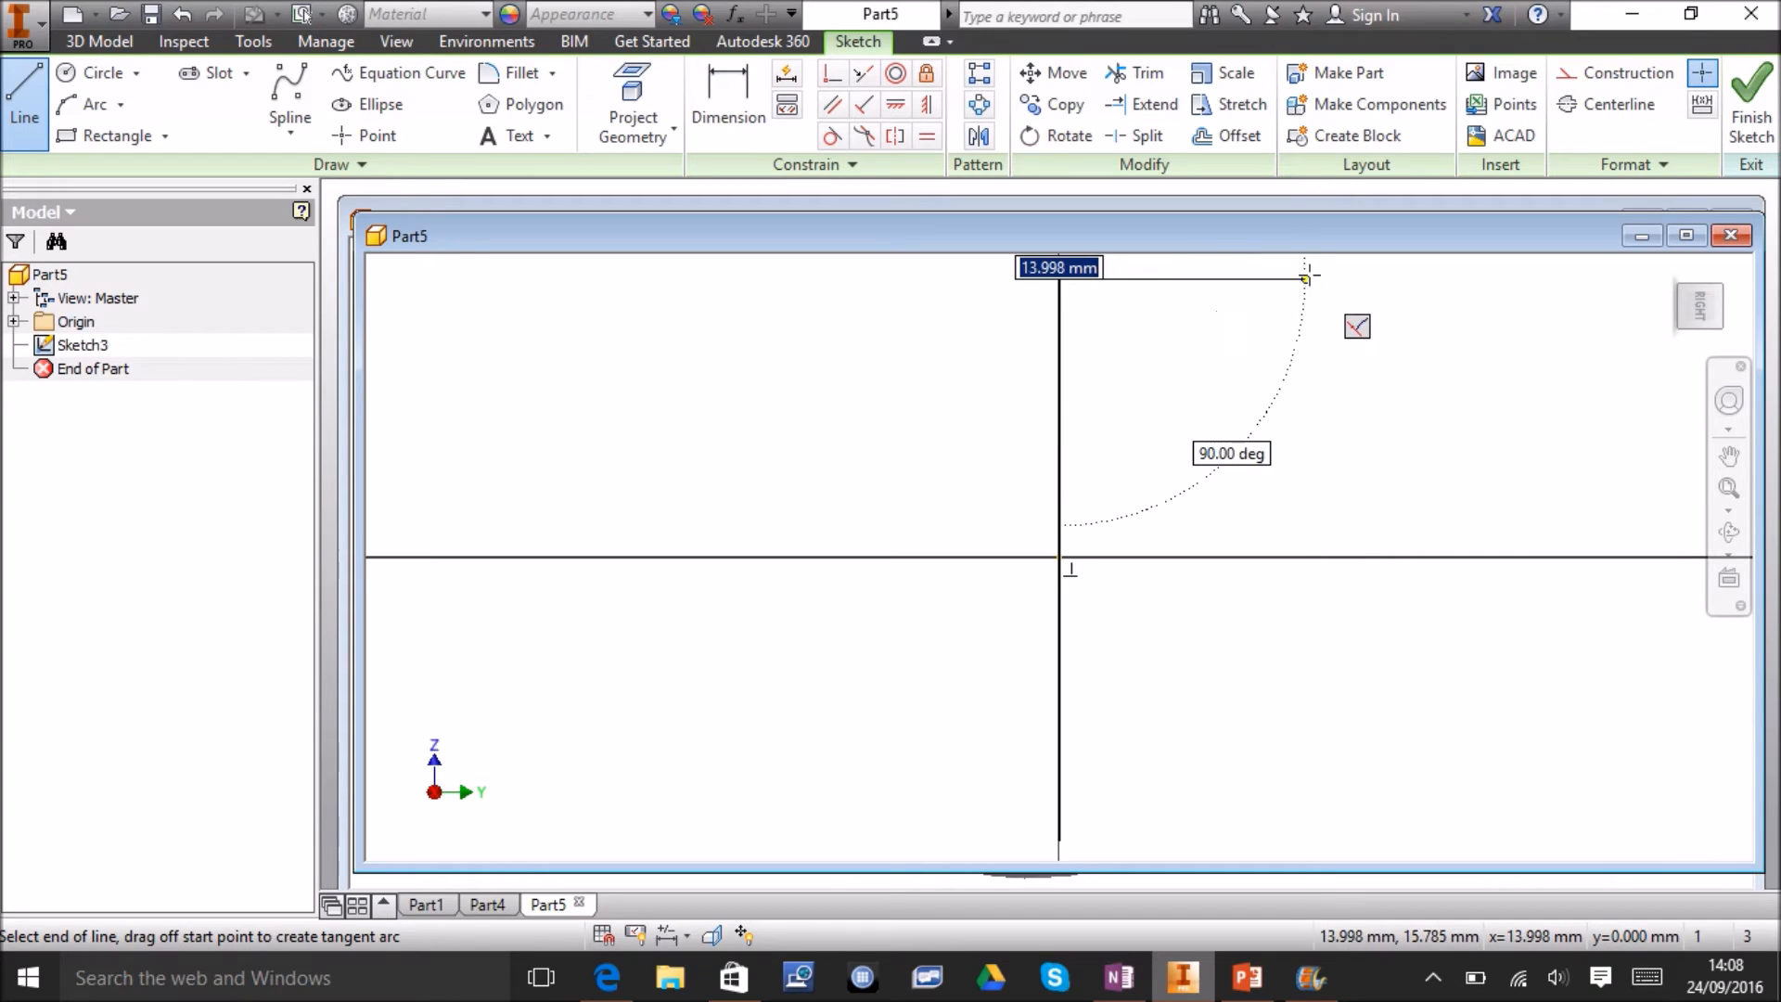
# From the axis line's upper end, draw a horizontal edge about 15.6 mm long, a short vertical edge, an inward slope and a vertical edge about 10.5 mm long.
pyautogui.click(1333, 277)
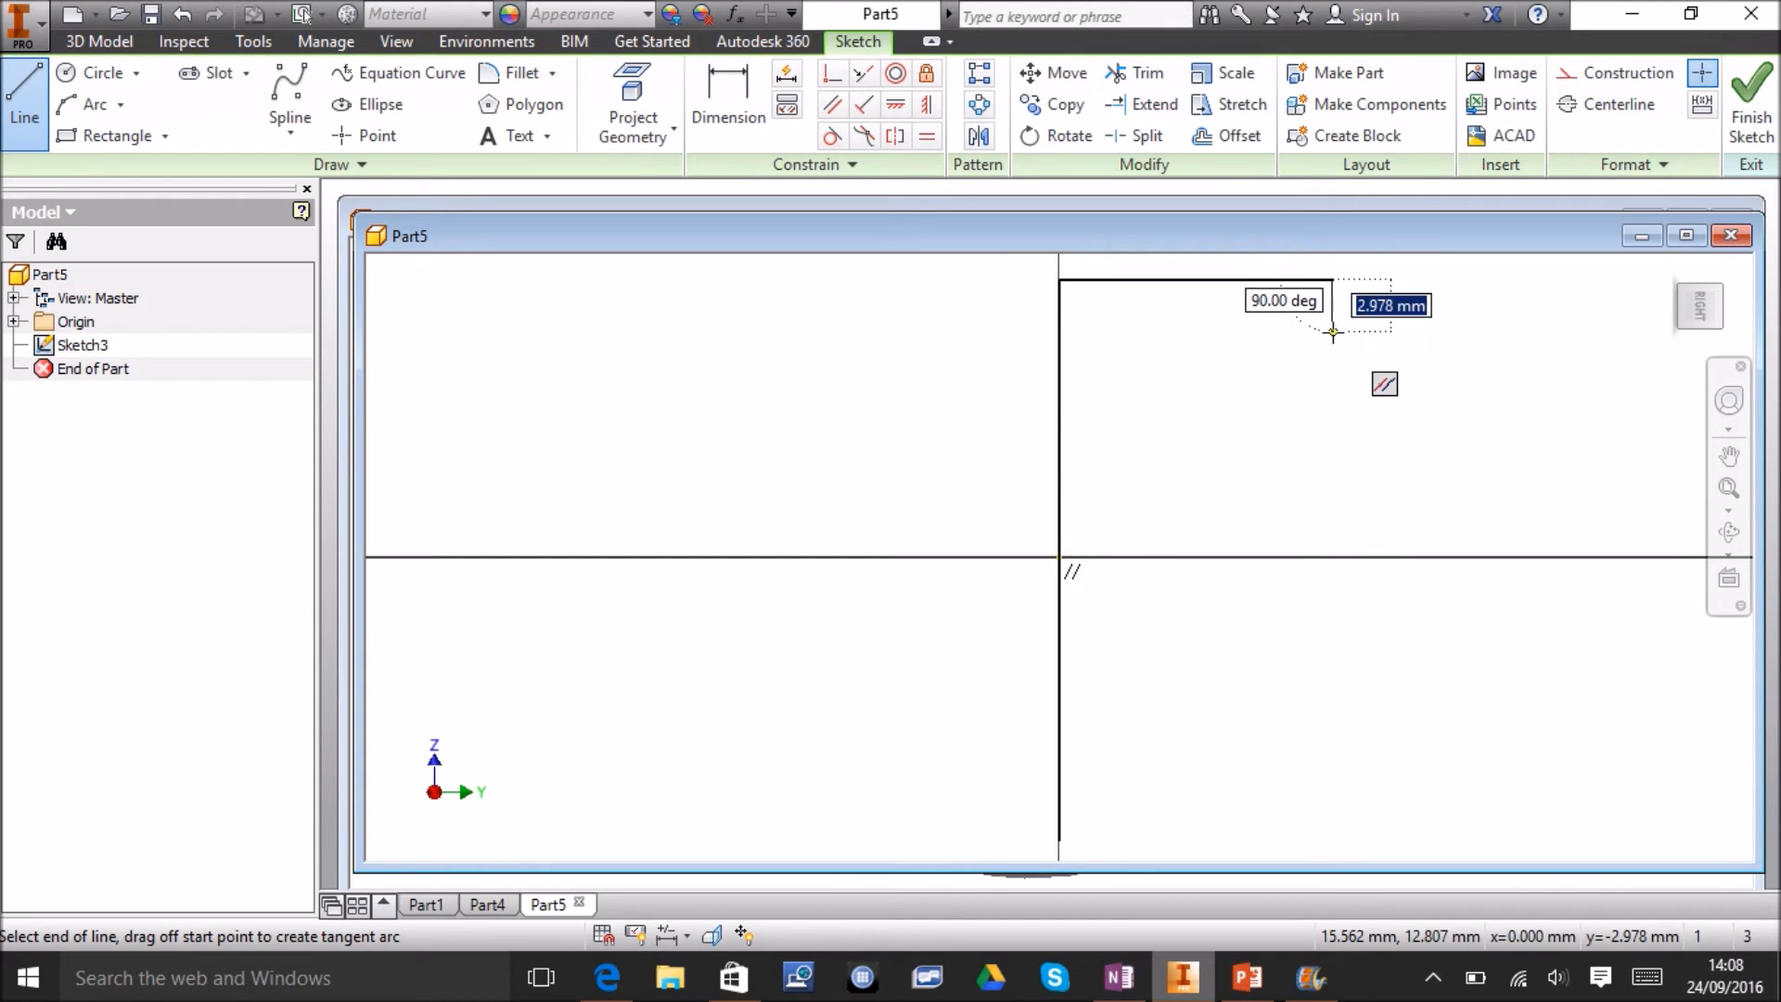
pyautogui.click(1333, 362)
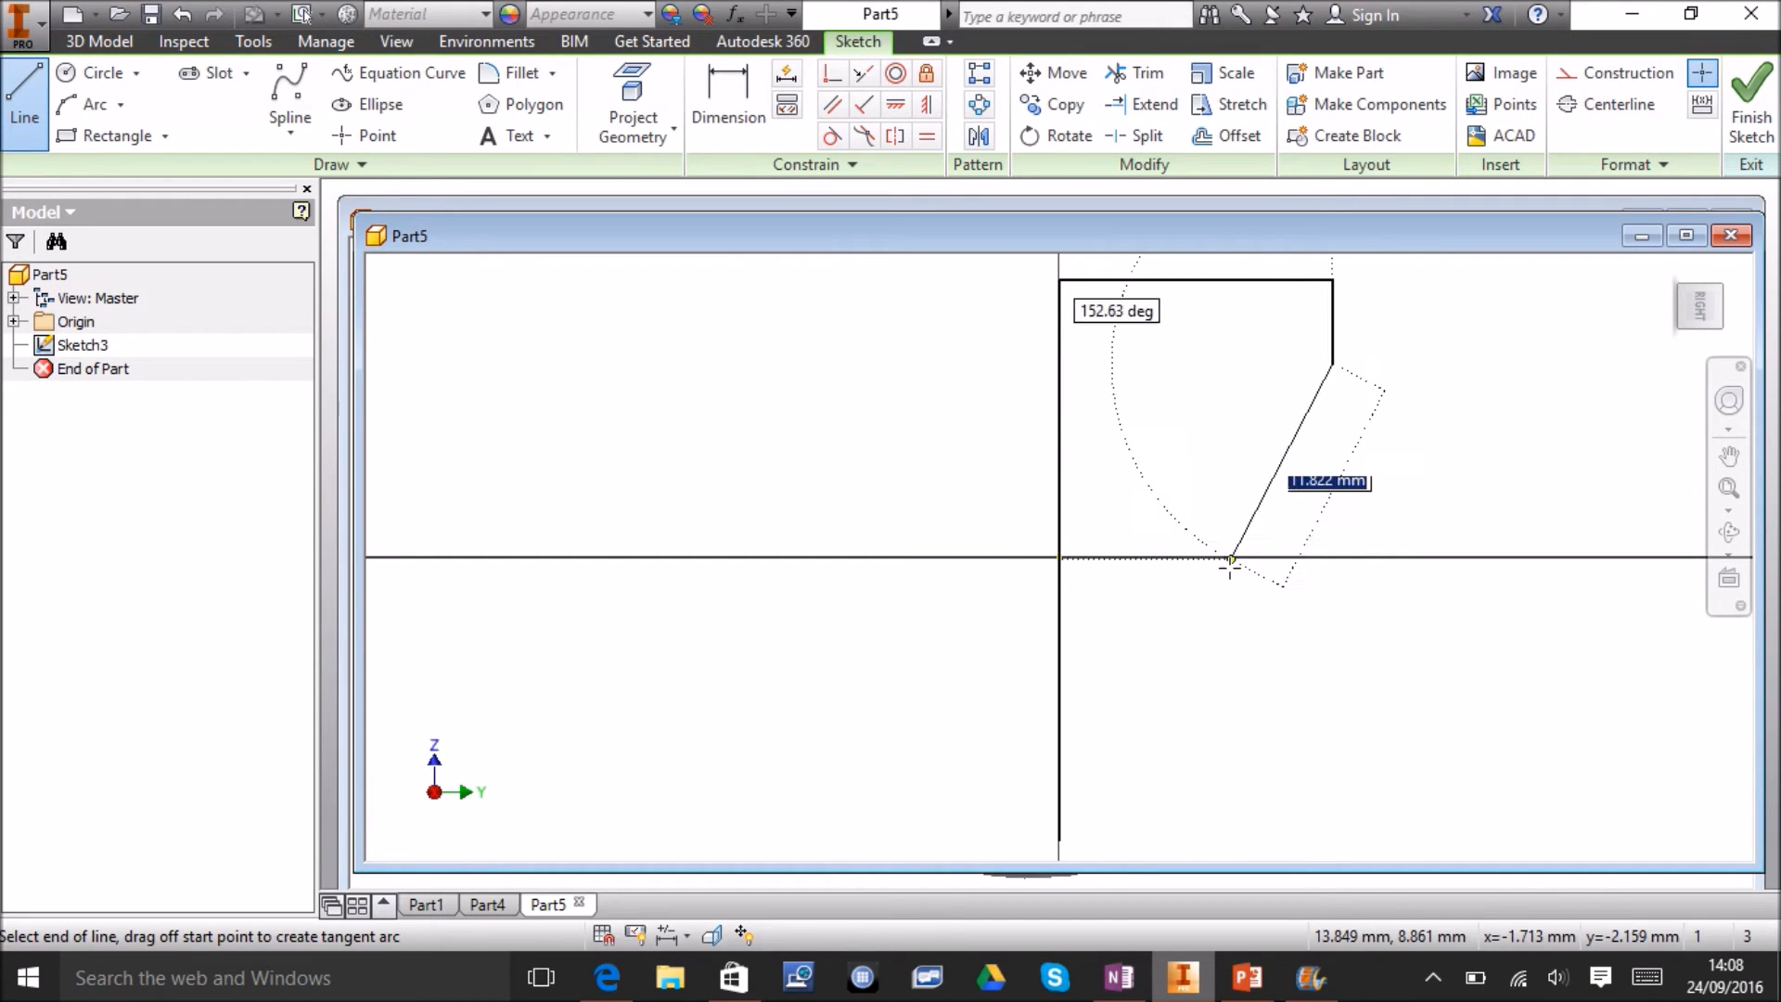
pyautogui.click(1196, 589)
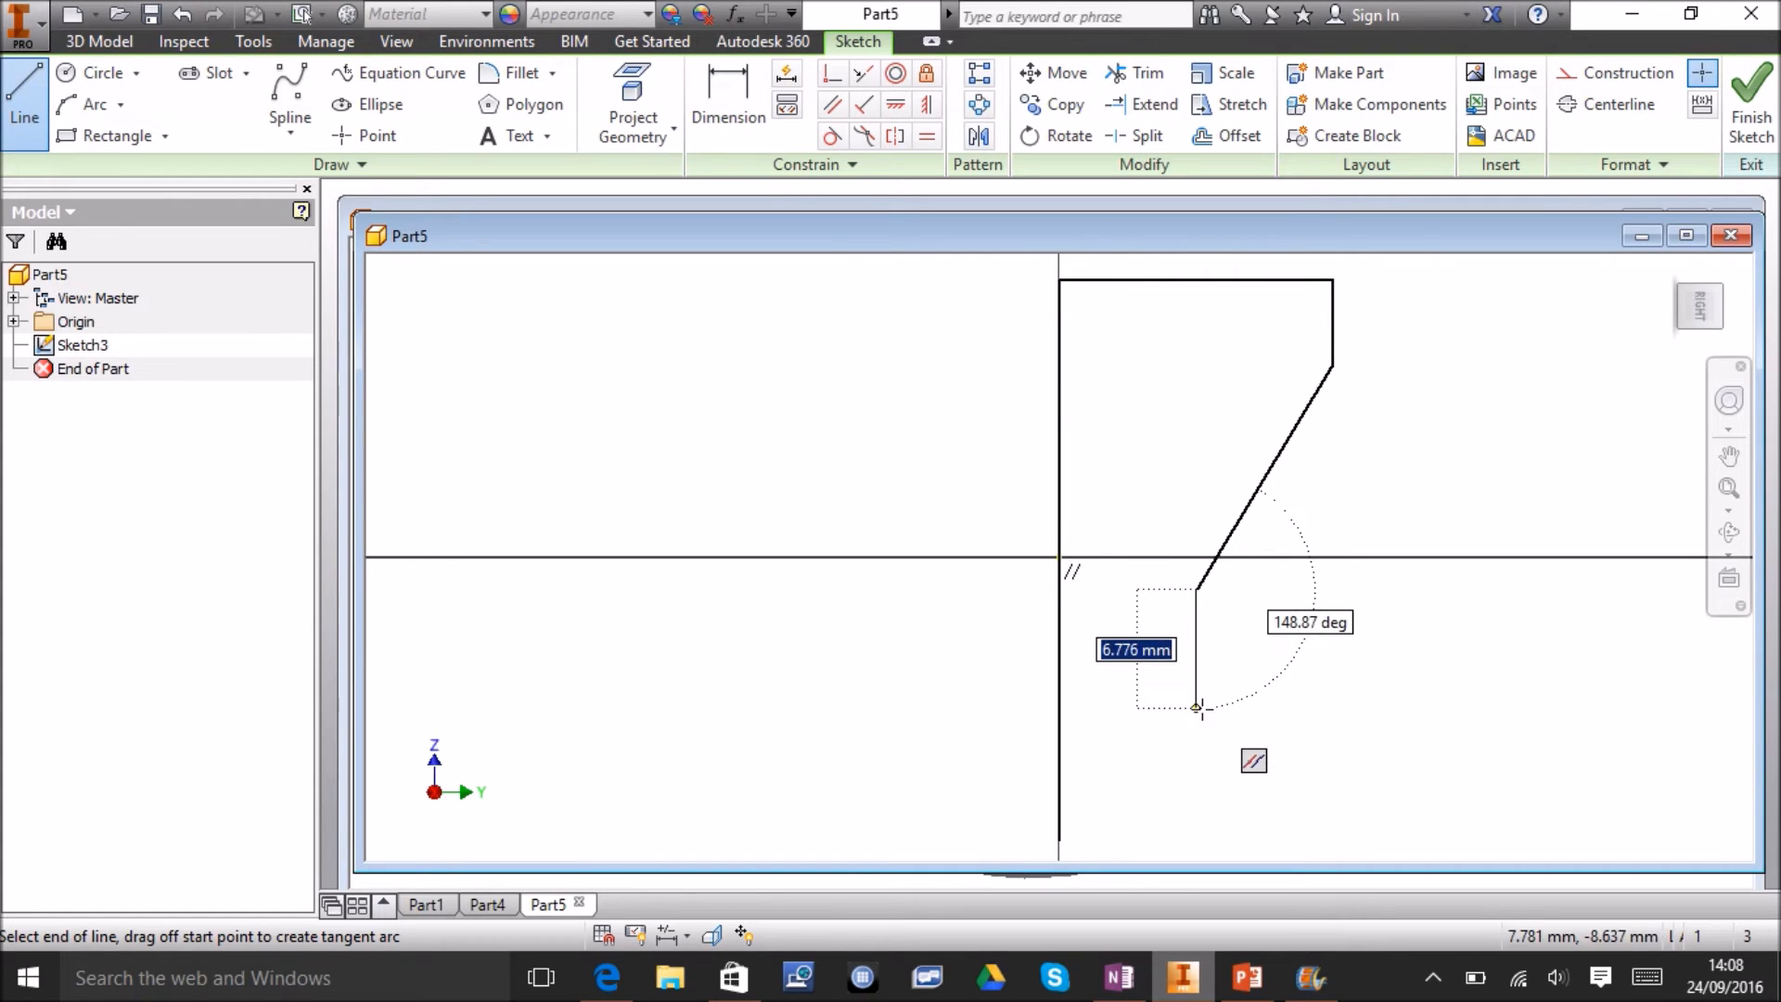
pyautogui.click(1197, 773)
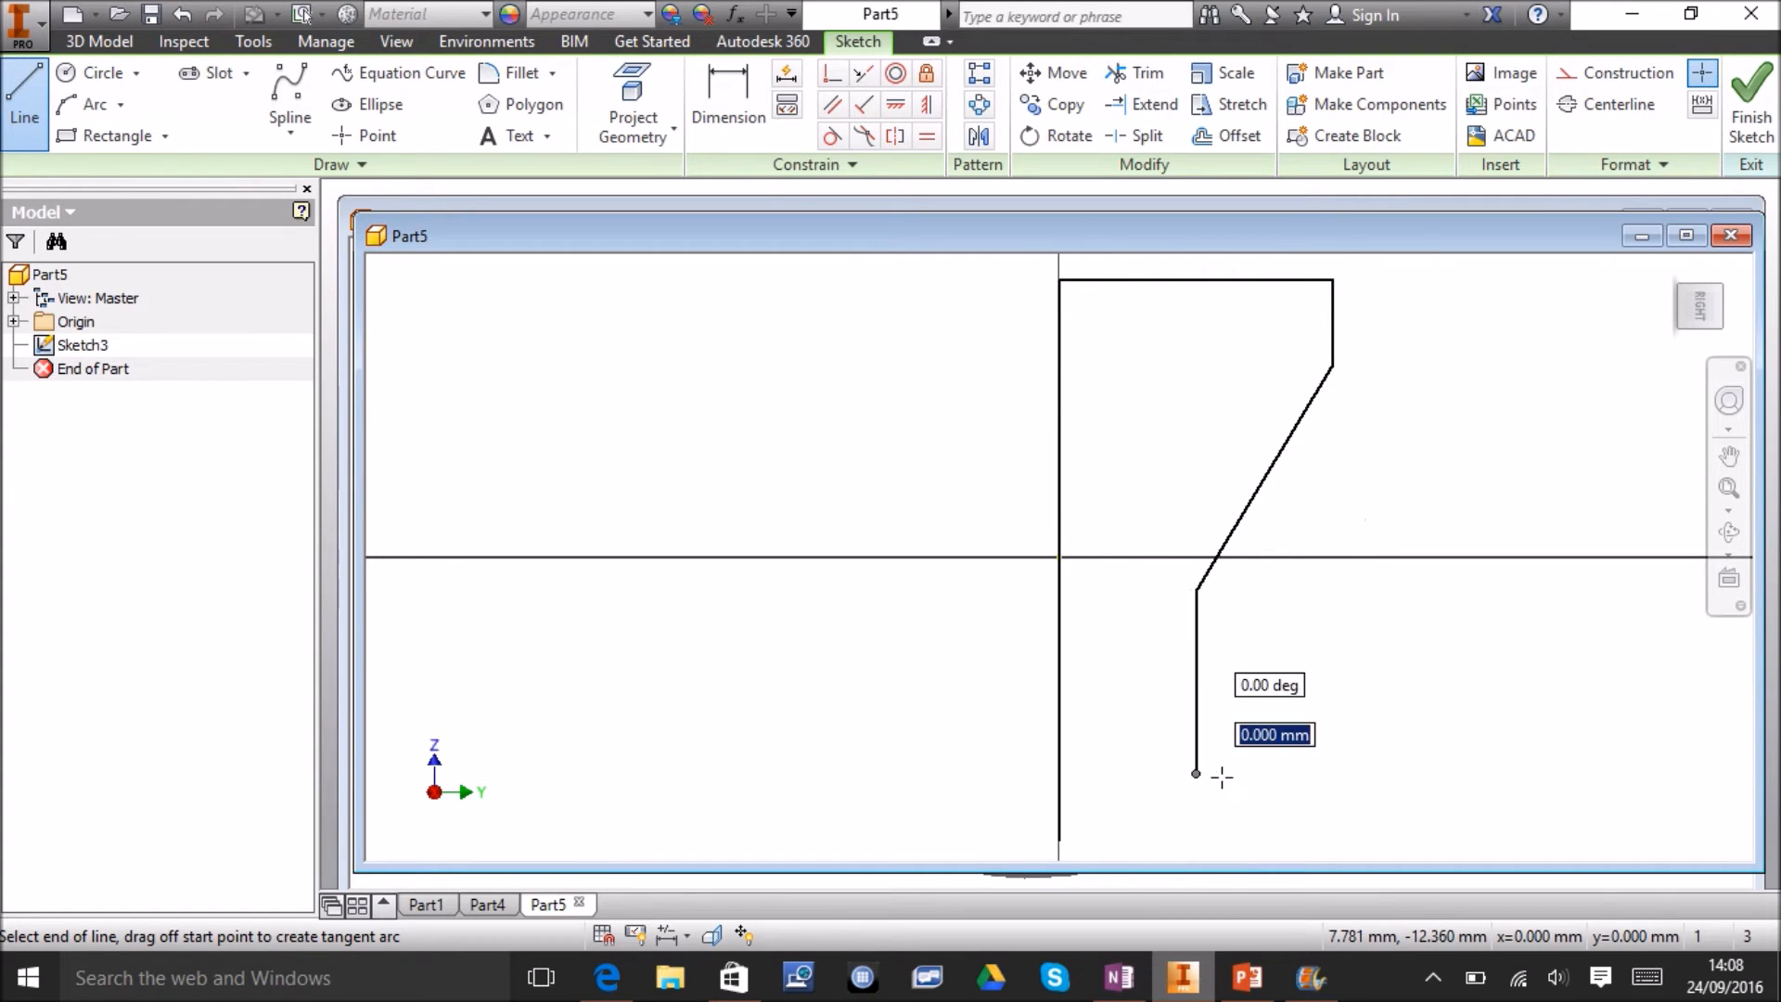
# Draw the base step about 6.7 mm outward and 3.7 mm down, close the outline at the axis line's lower end, and finish the sketch.
pyautogui.click(1314, 772)
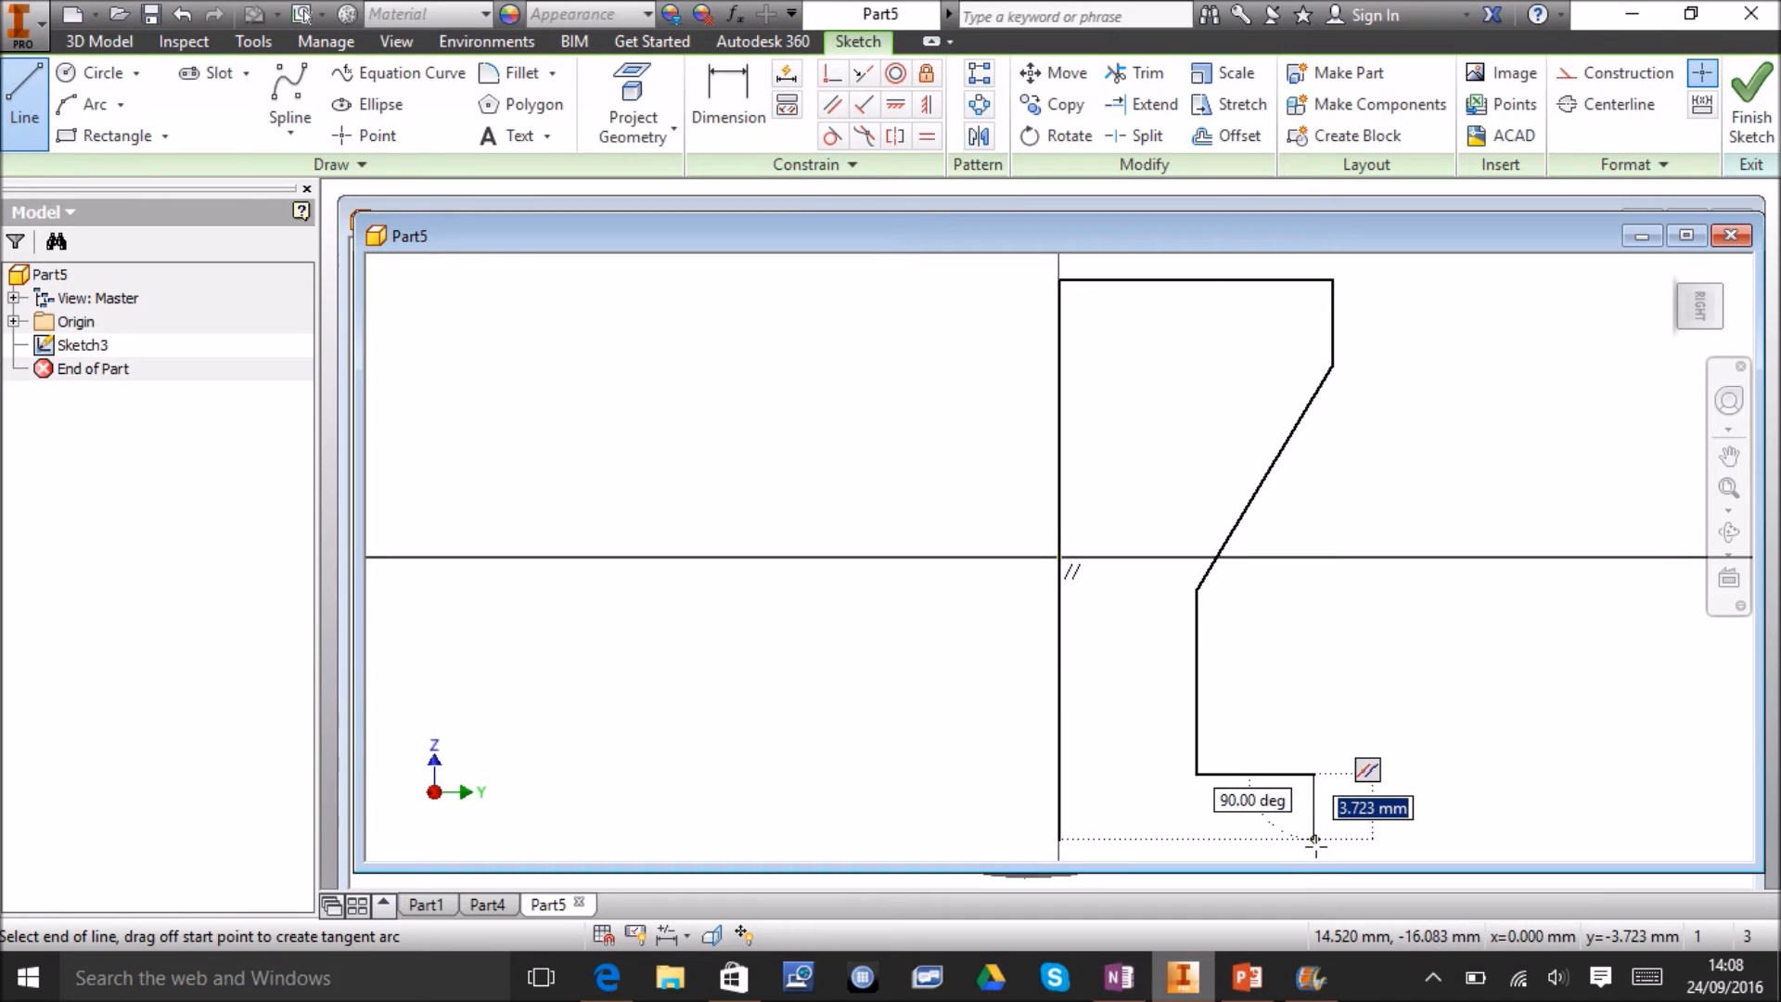
pyautogui.click(1314, 839)
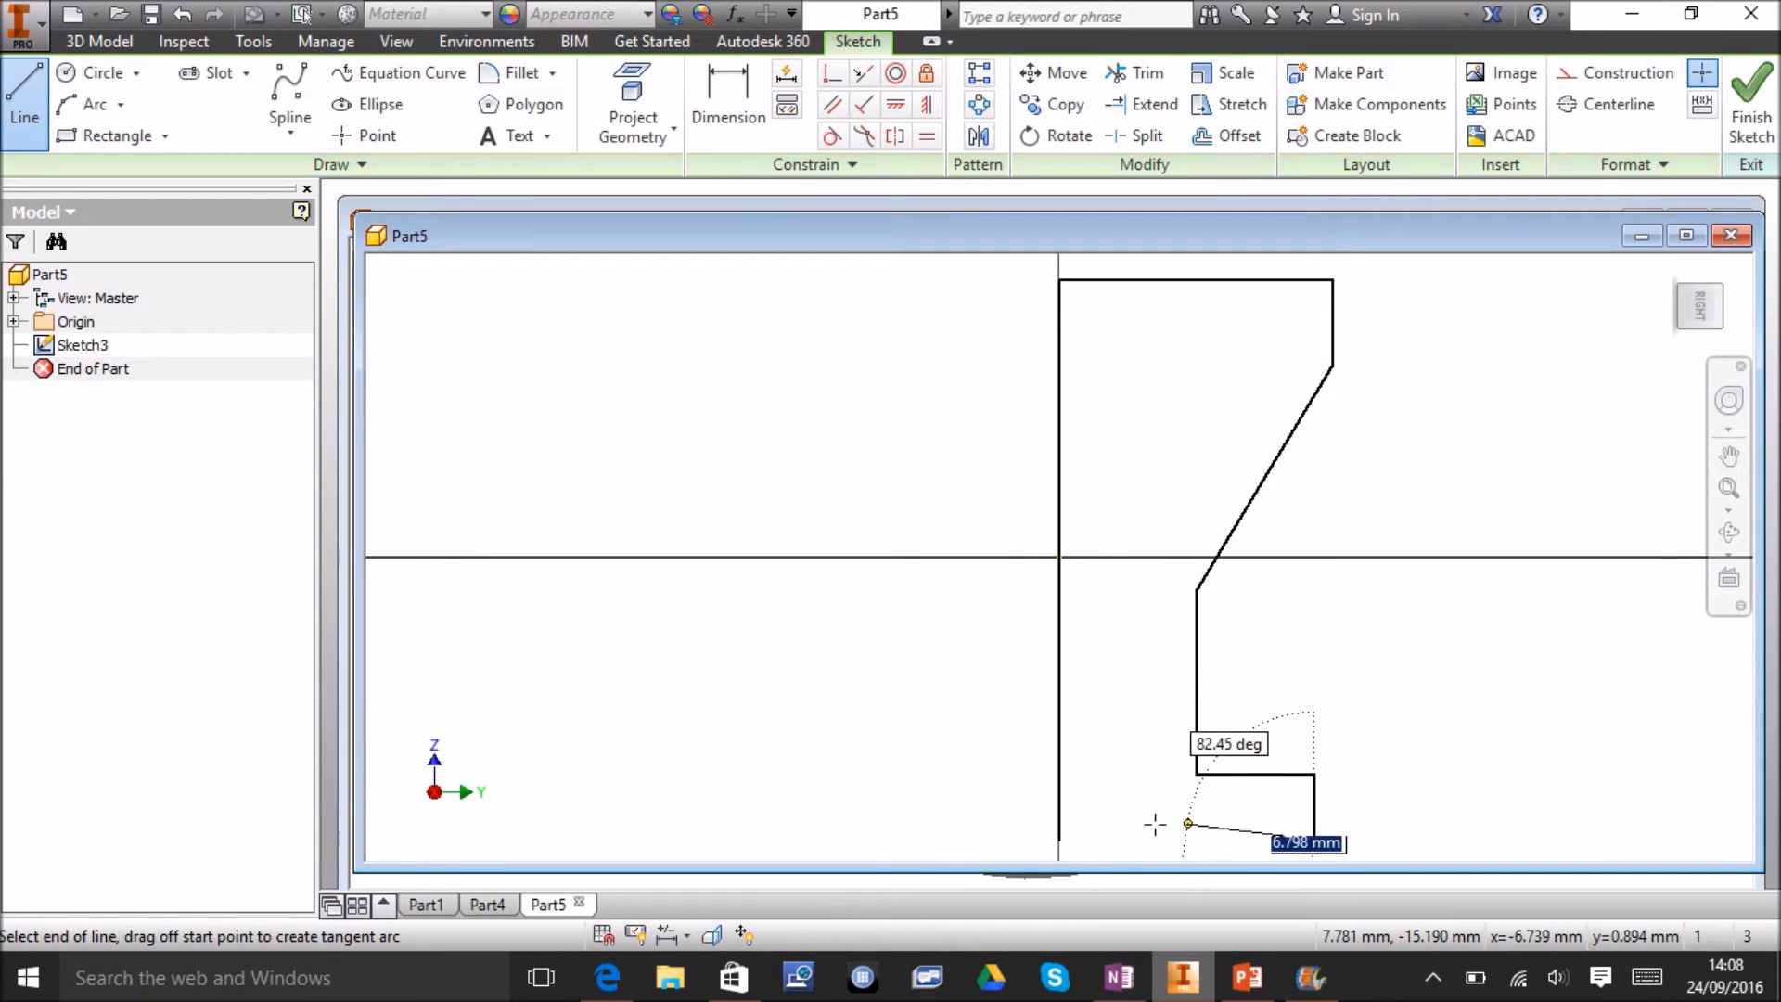
pyautogui.click(1061, 840)
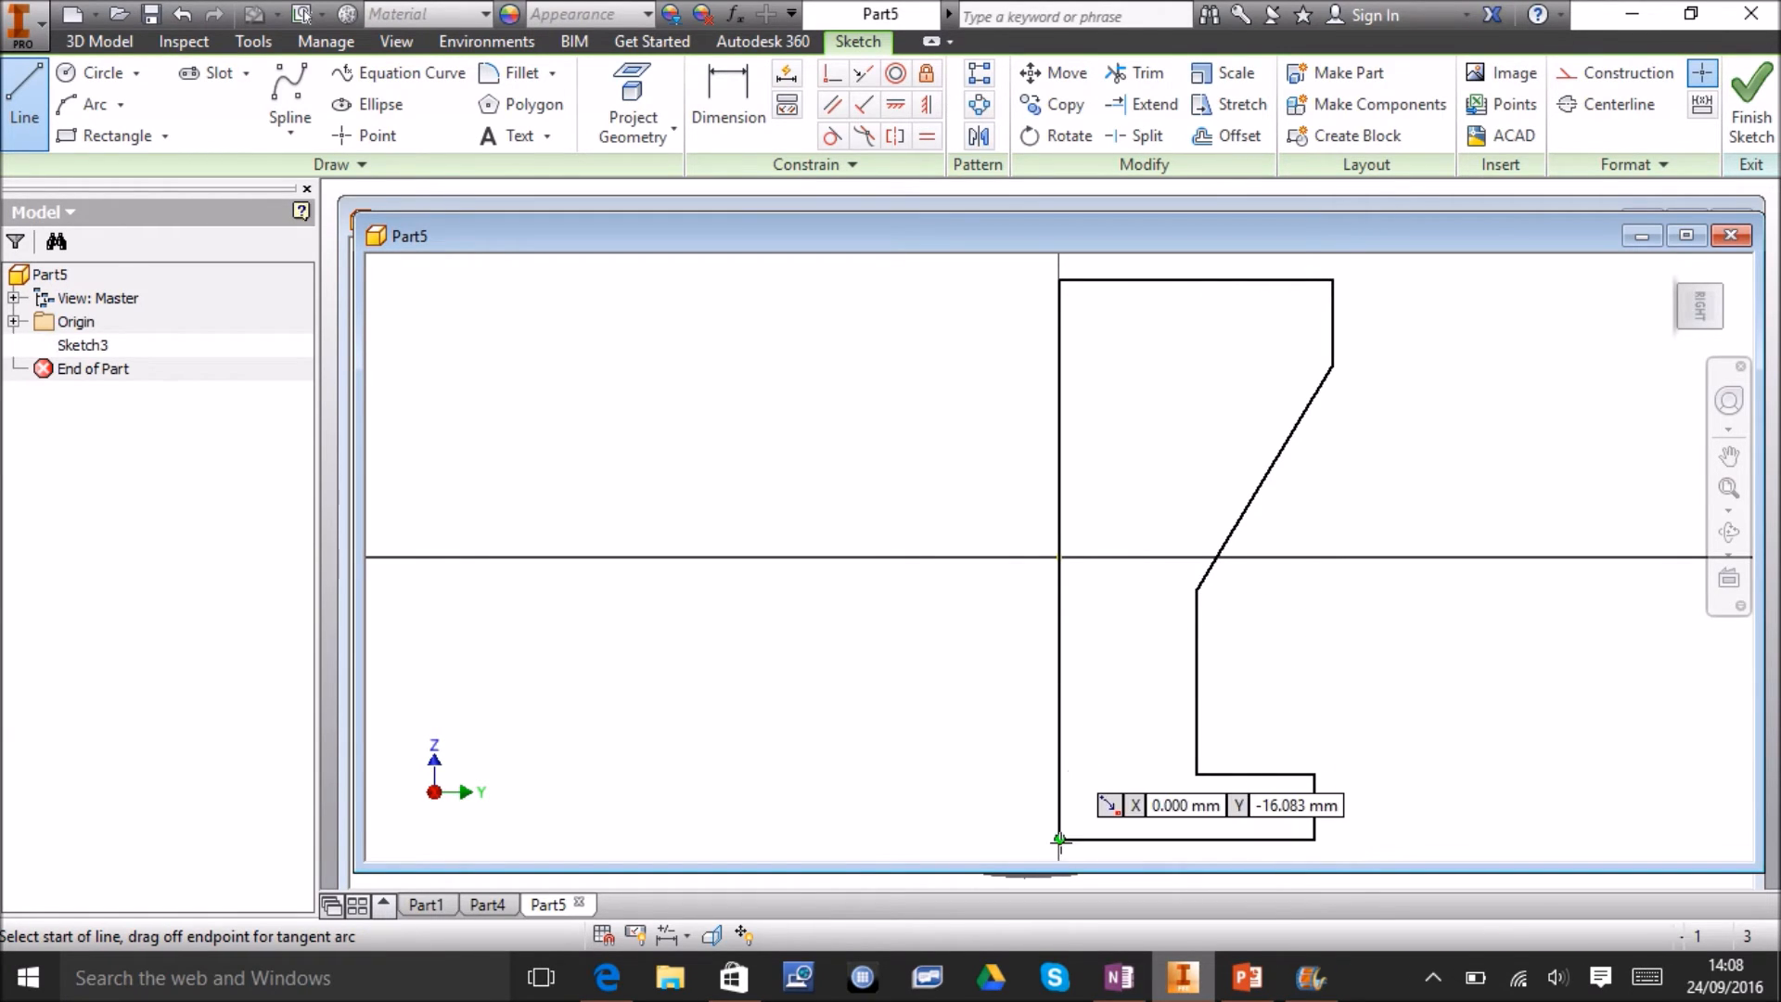
pyautogui.click(1753, 97)
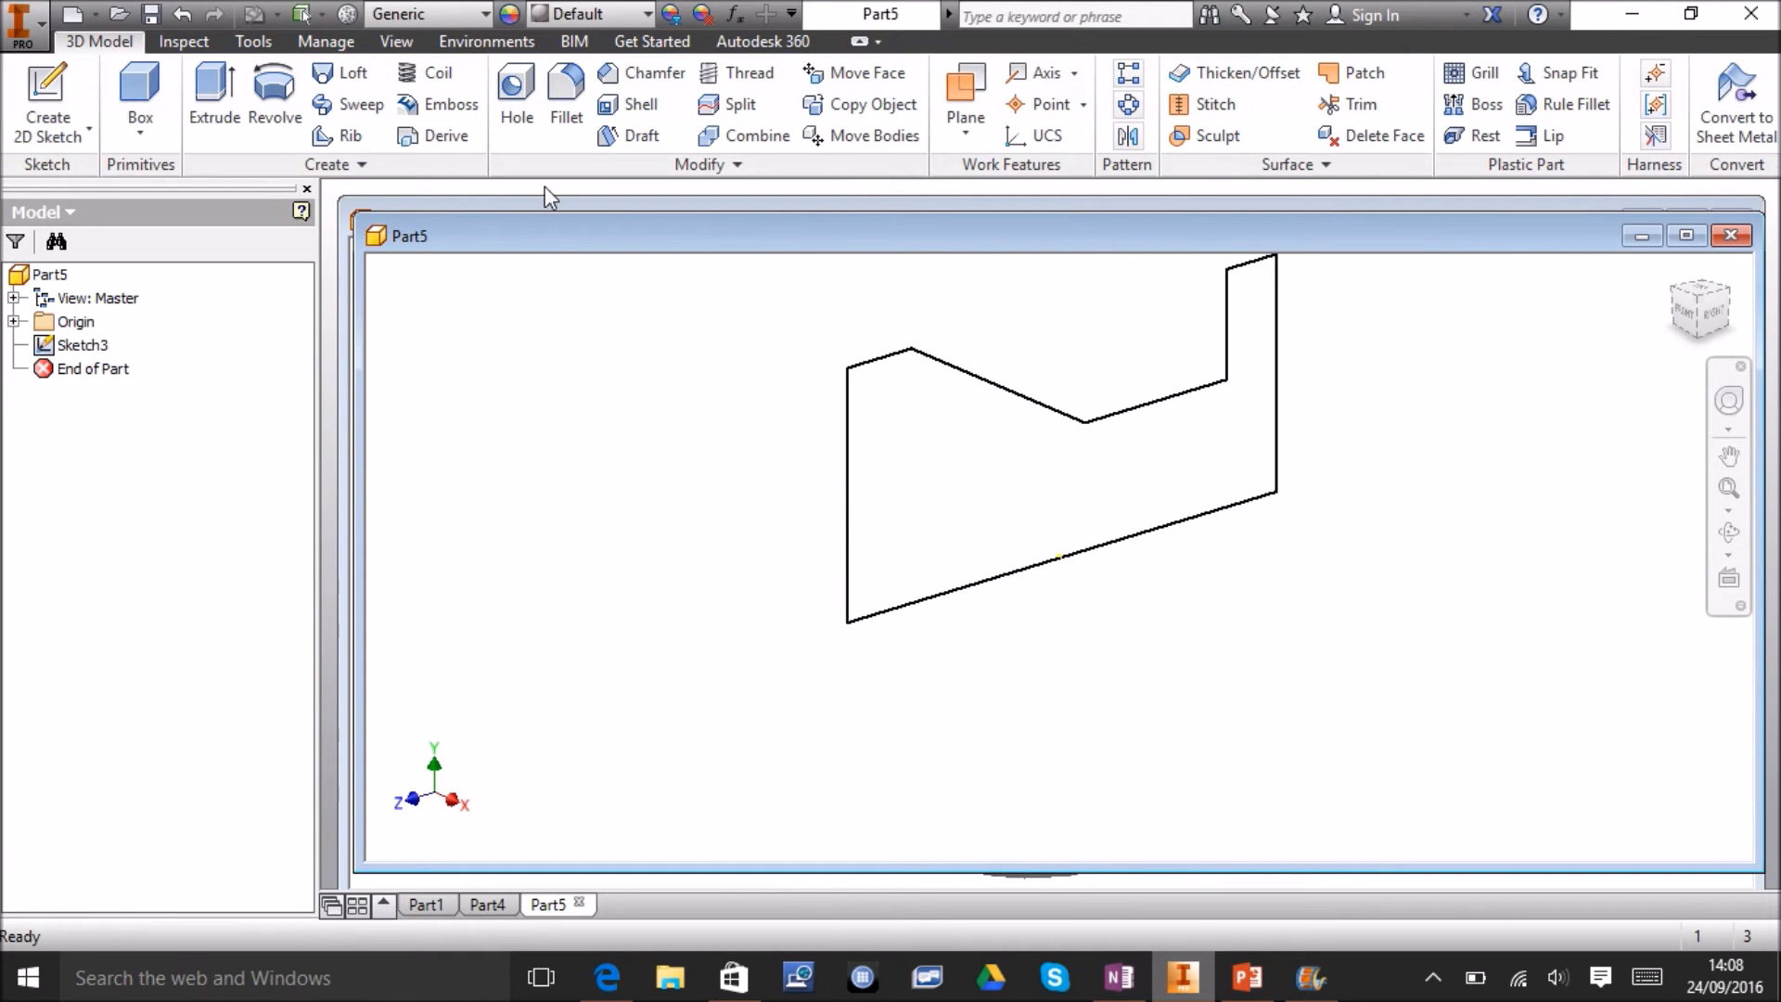
# Revolve the stepped profile fully about its long straight edge along the Z axis, and inspect the solid.
pyautogui.click(278, 104)
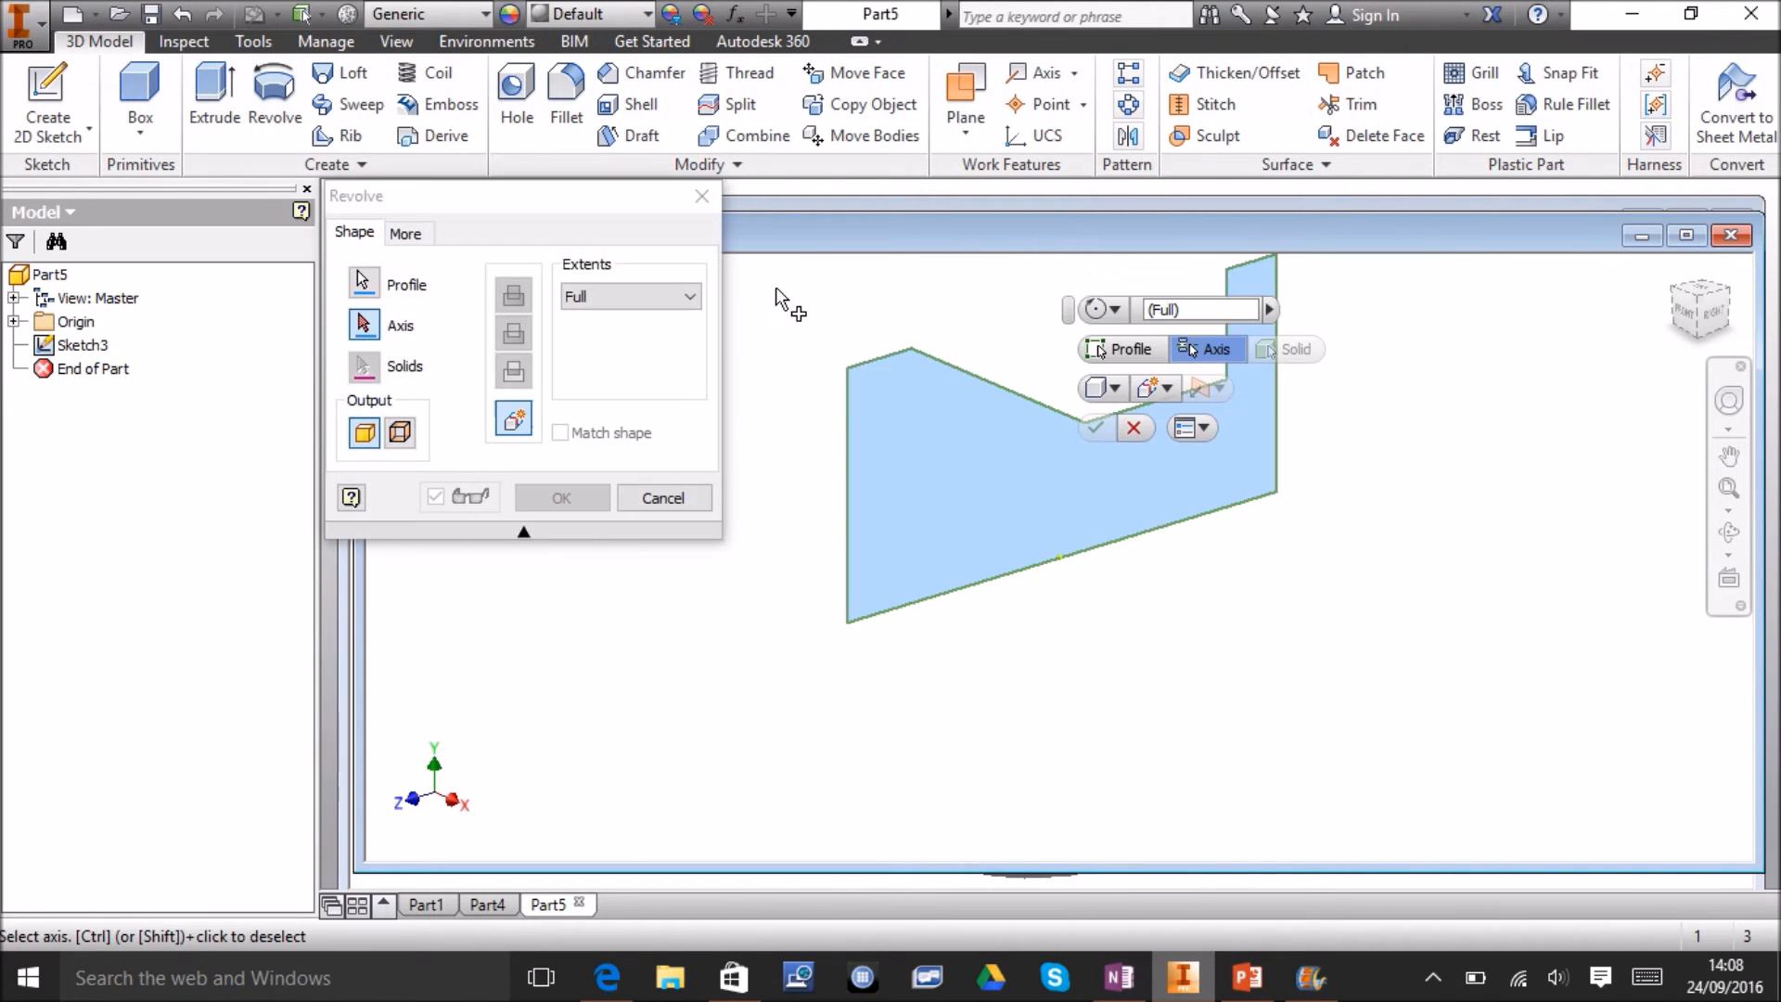
pyautogui.click(986, 580)
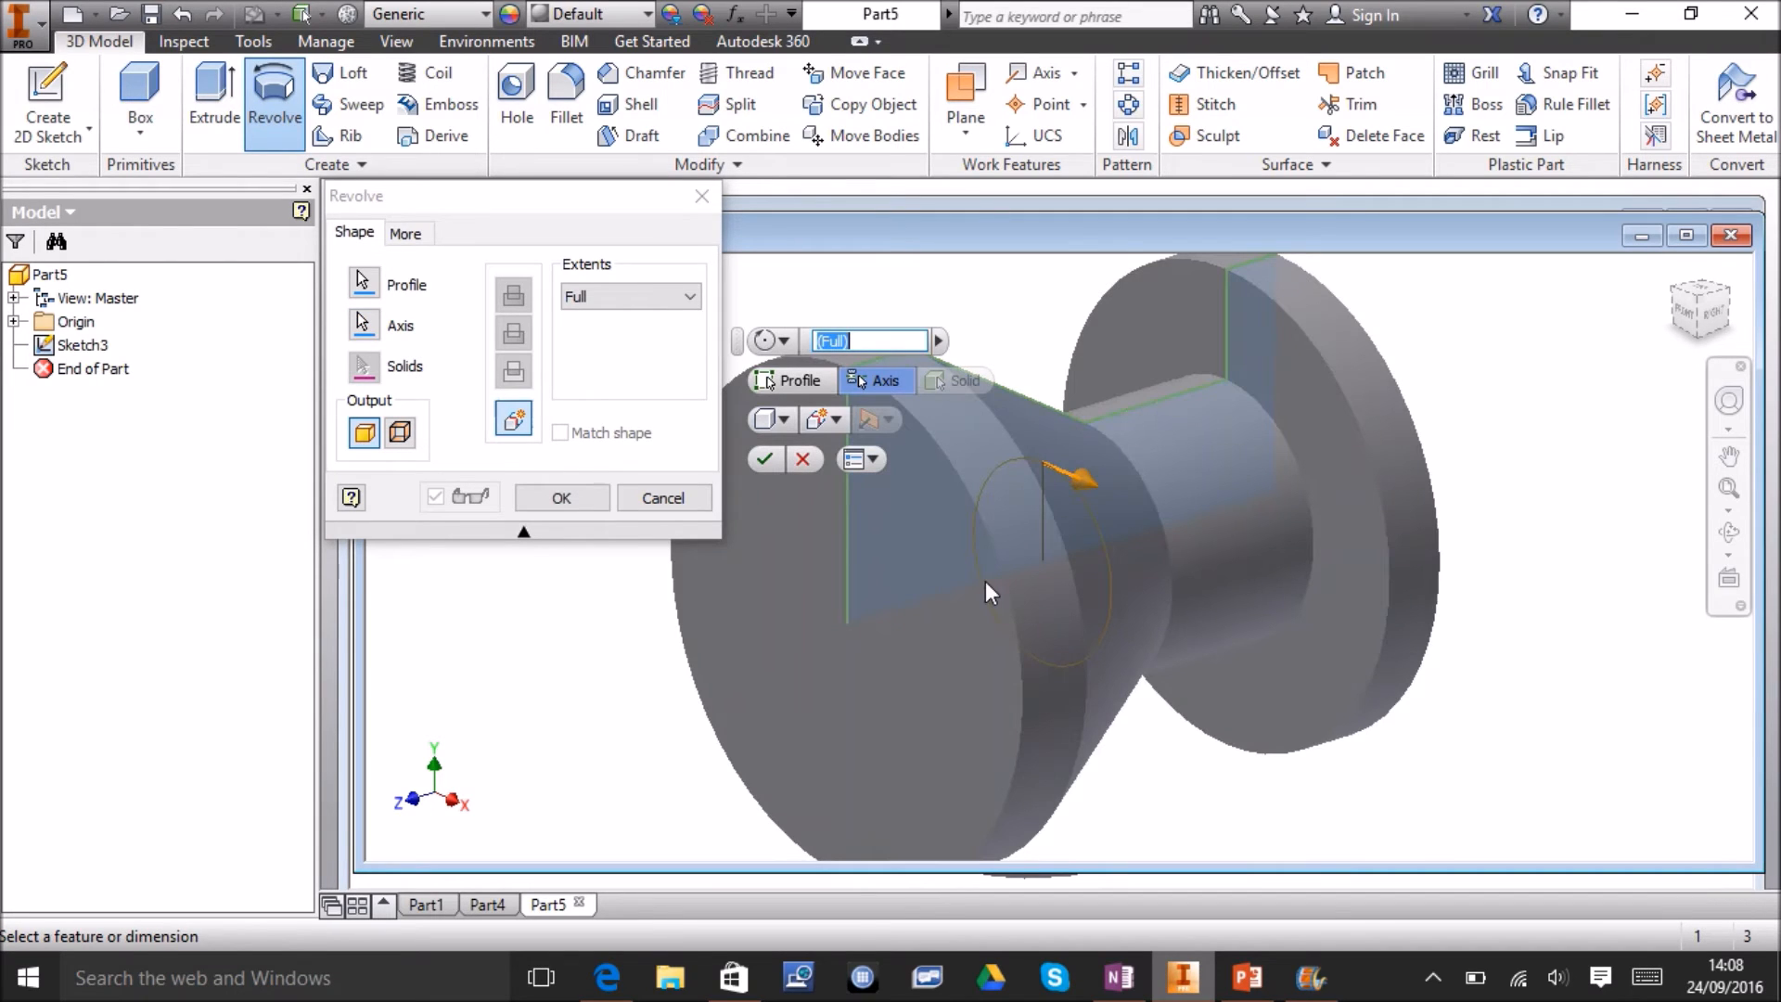
pyautogui.click(575, 501)
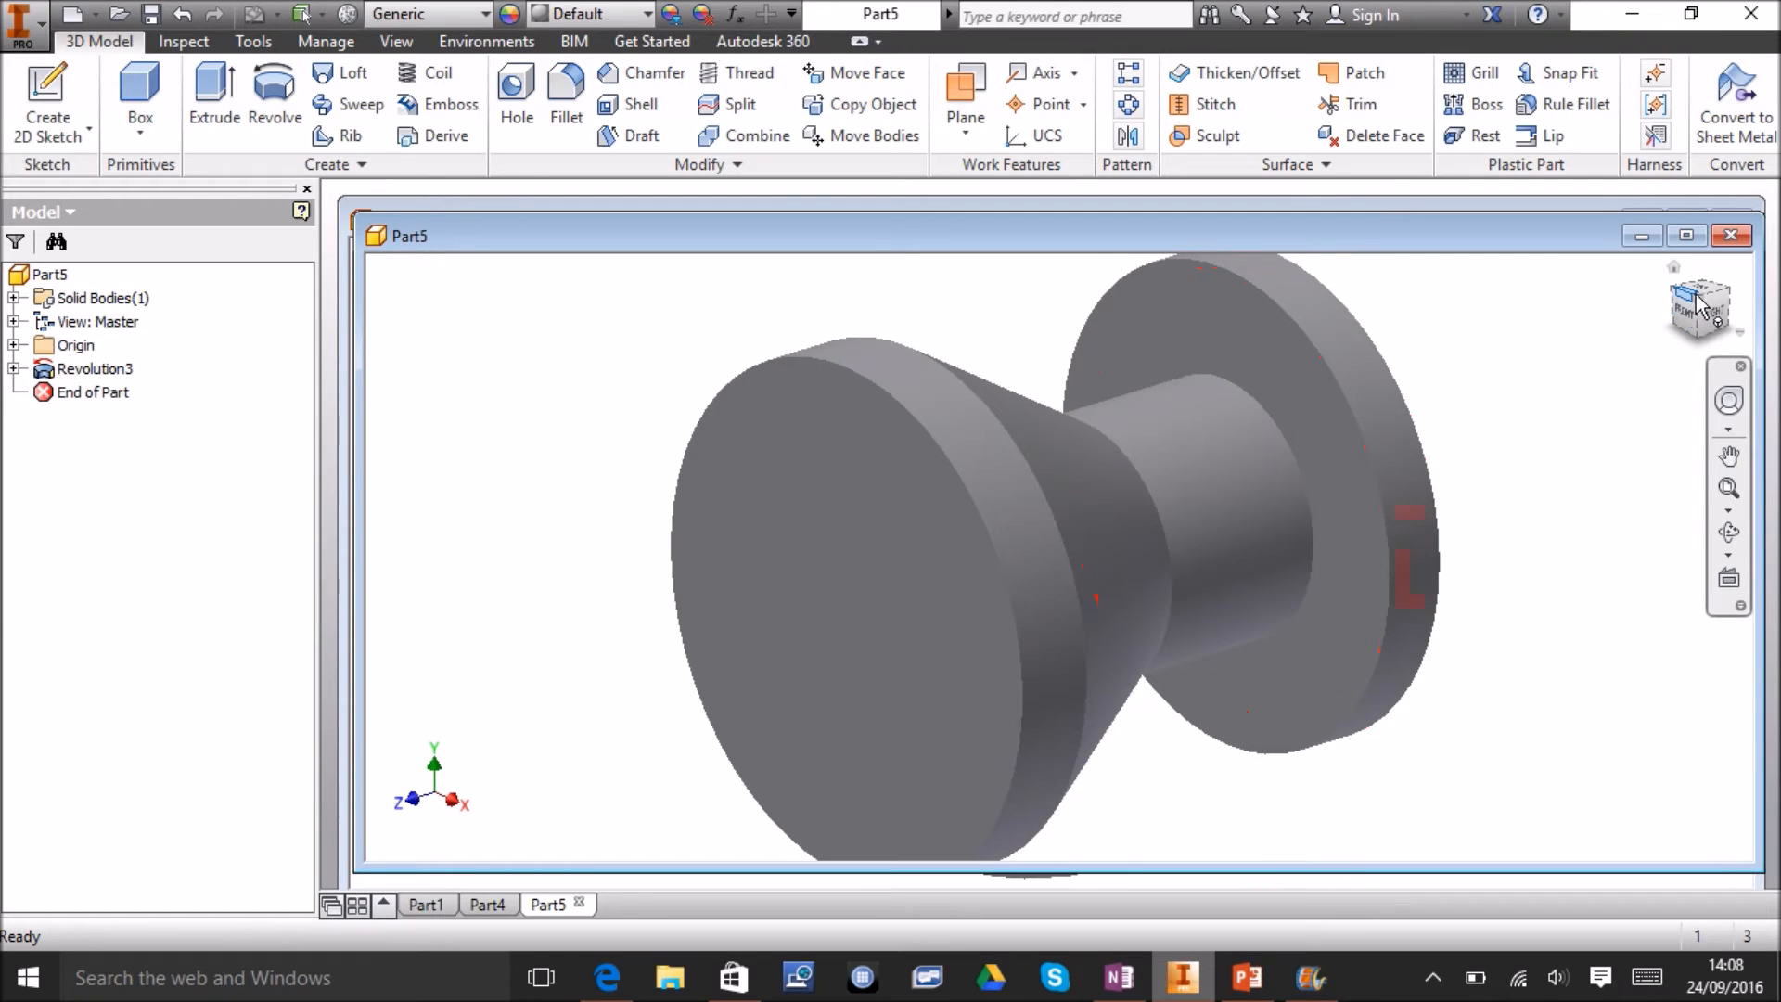
pyautogui.moveTo(1701, 301)
pyautogui.mouseDown()
pyautogui.moveTo(1559, 304)
pyautogui.moveTo(1649, 299)
pyautogui.moveTo(1693, 209)
pyautogui.moveTo(1651, 307)
pyautogui.moveTo(1701, 300)
pyautogui.mouseUp()
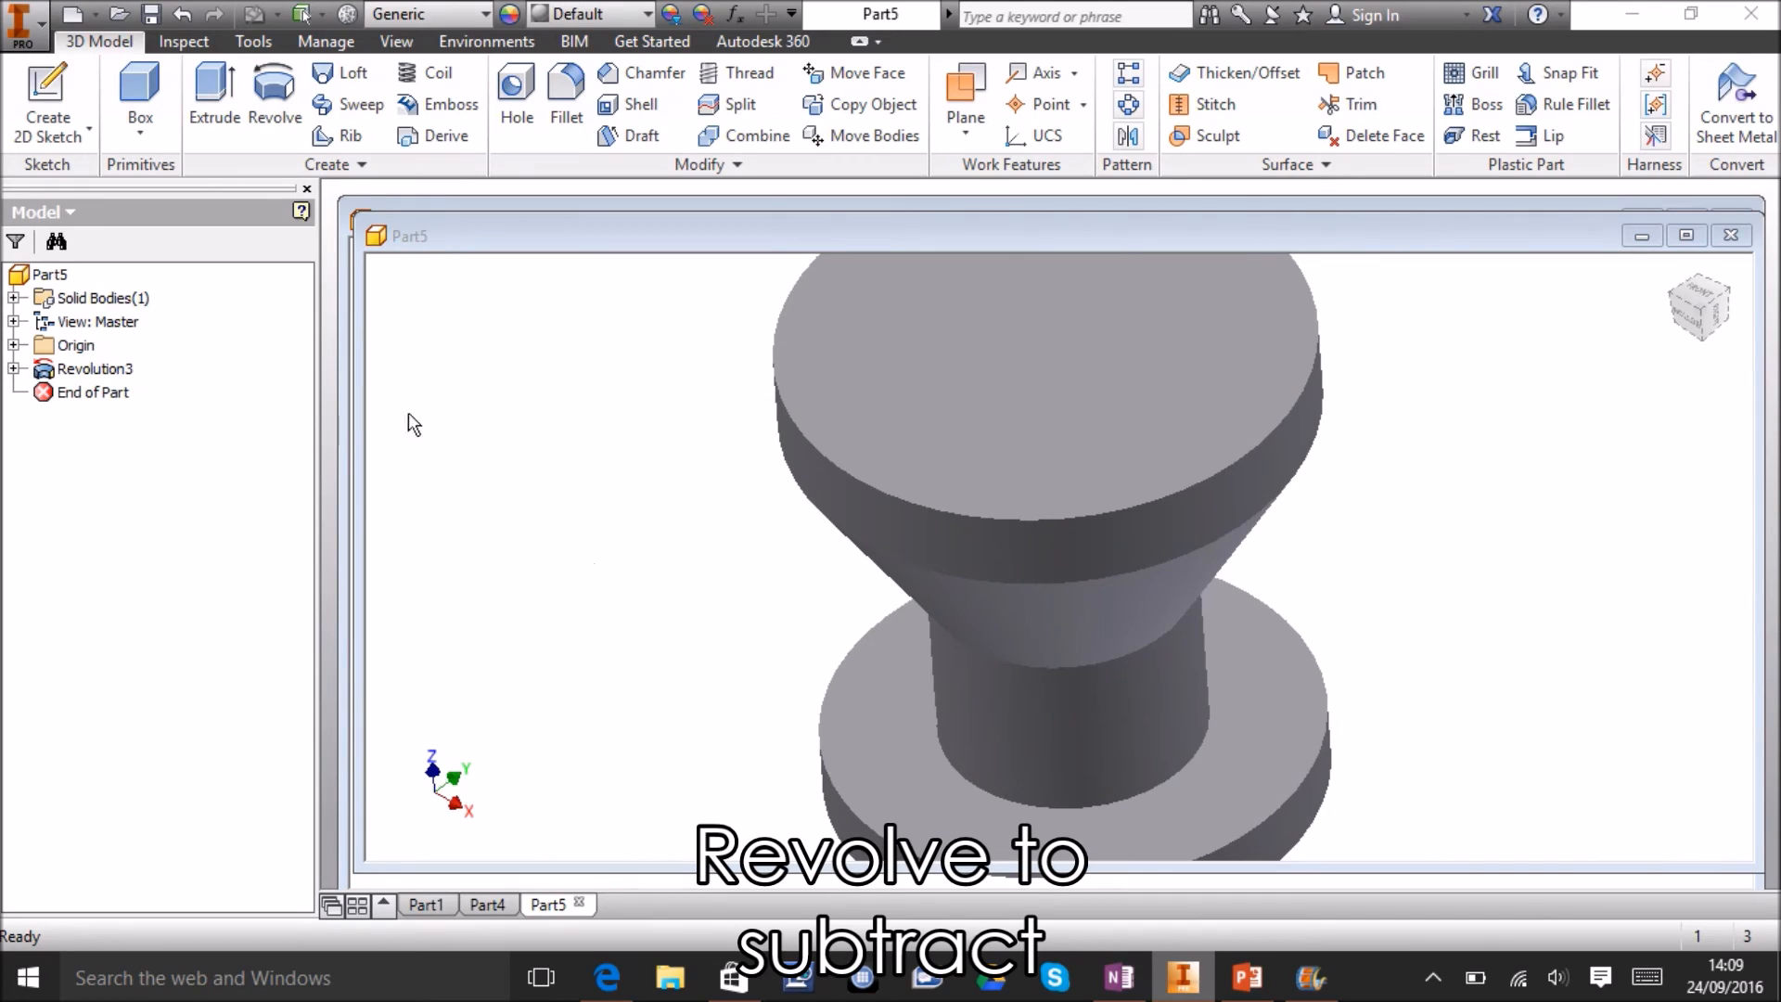
# Start a sketch on the YZ plane and slice the graphics to show the solid's cross-section.
pyautogui.click(13, 346)
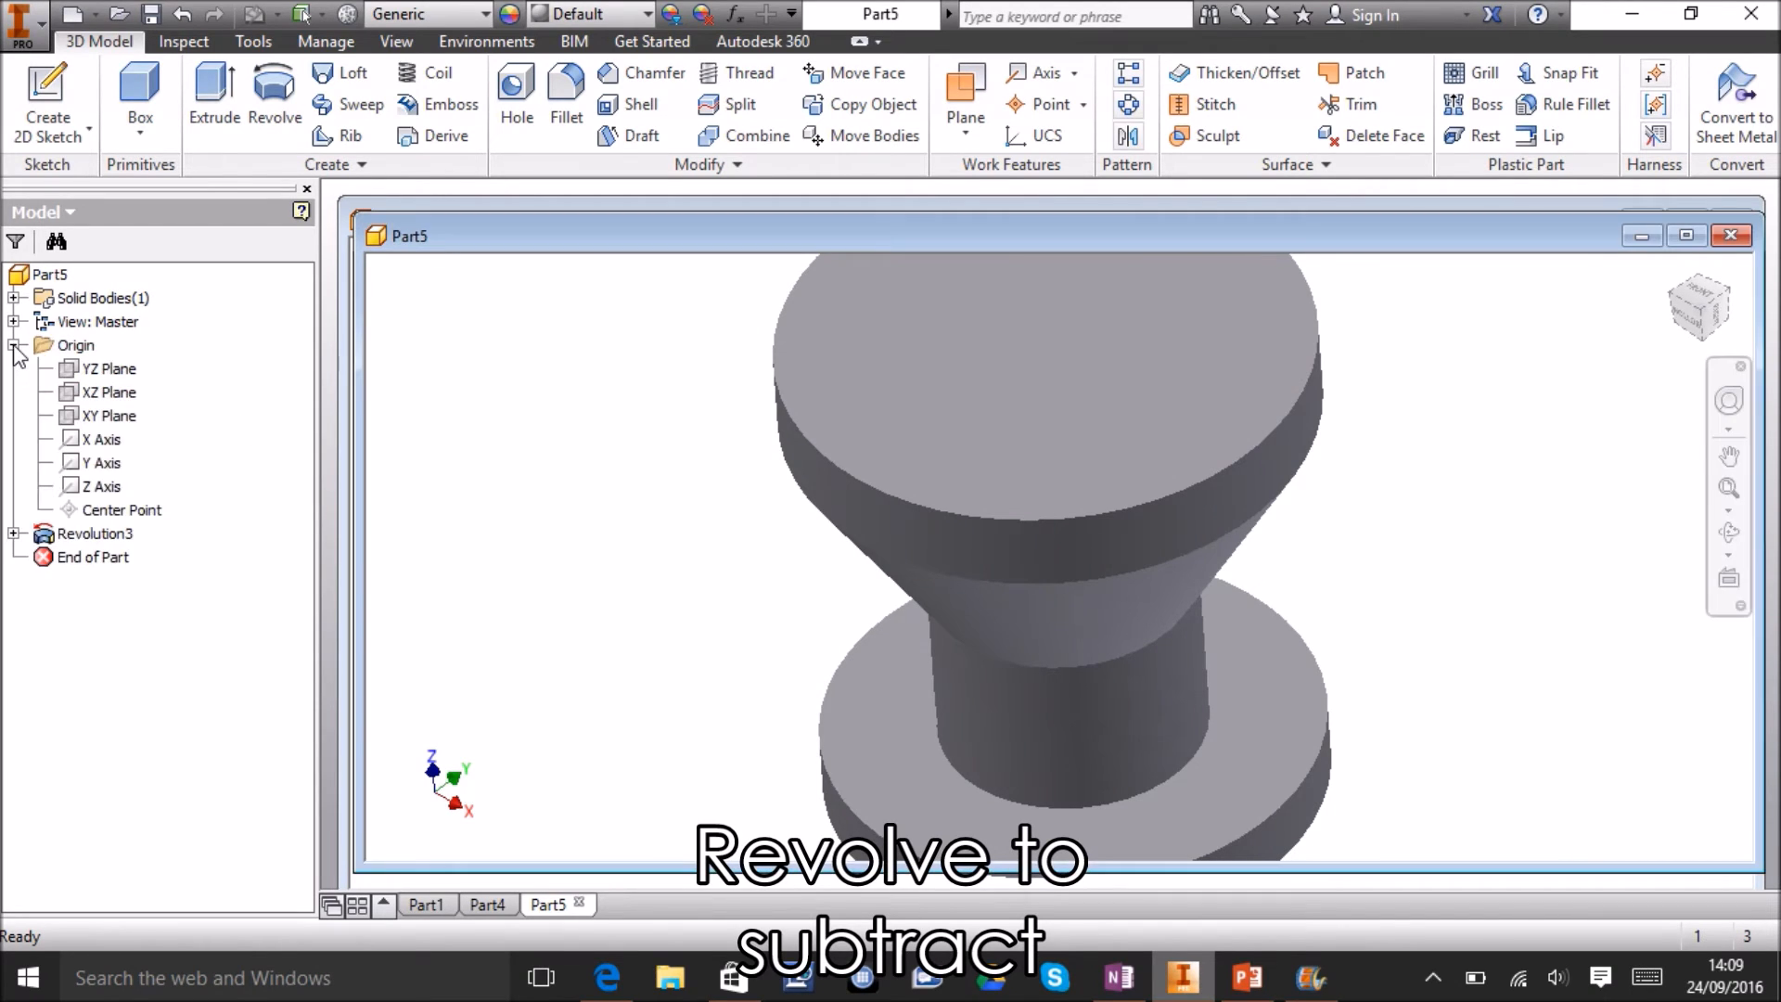
pyautogui.rightClick(70, 371)
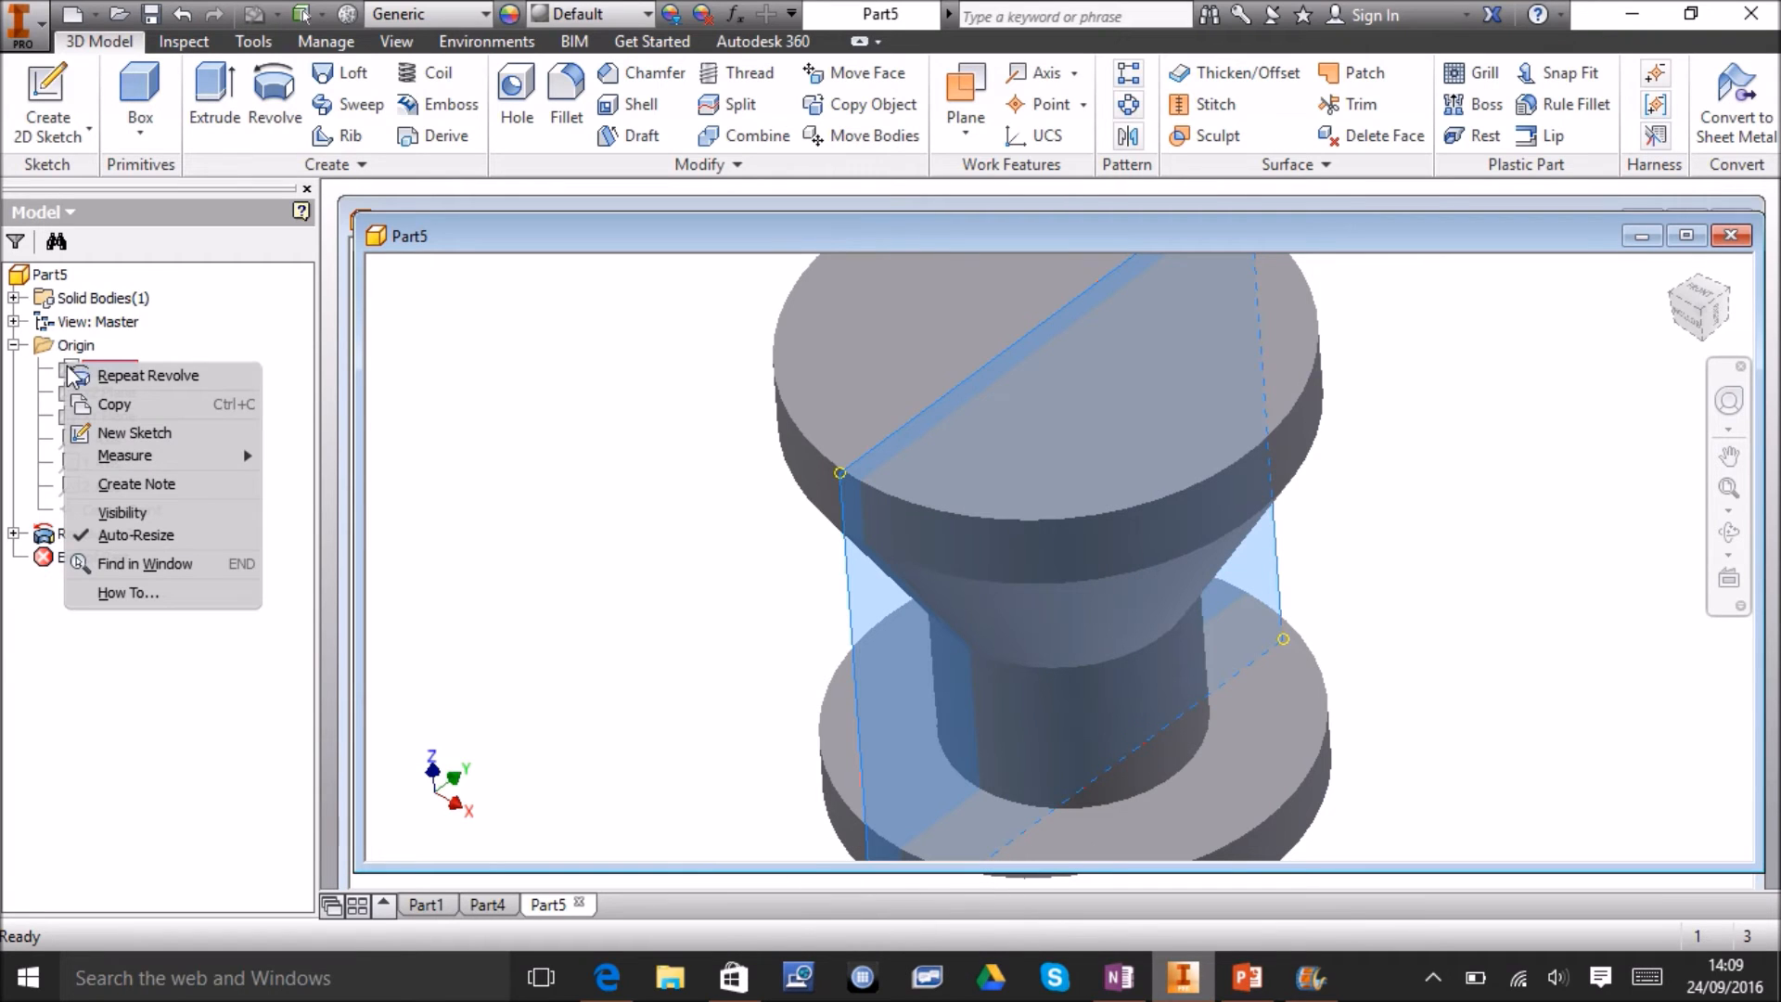
pyautogui.click(124, 438)
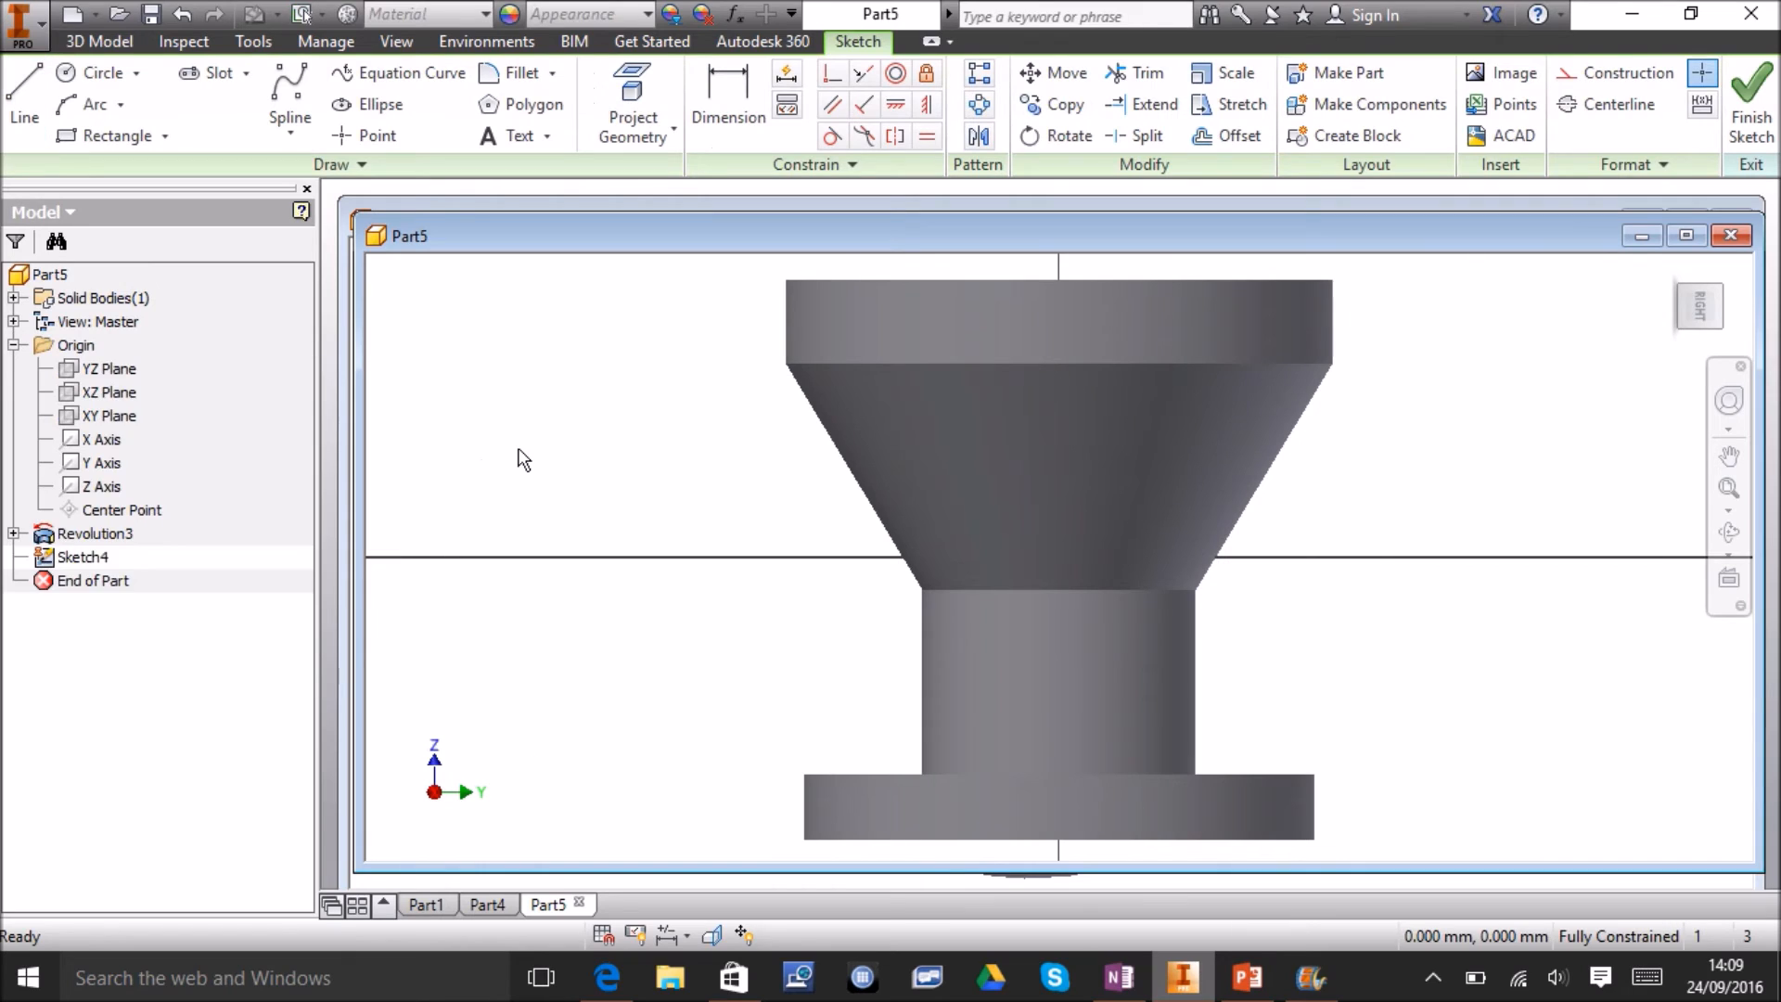
pyautogui.rightClick(76, 370)
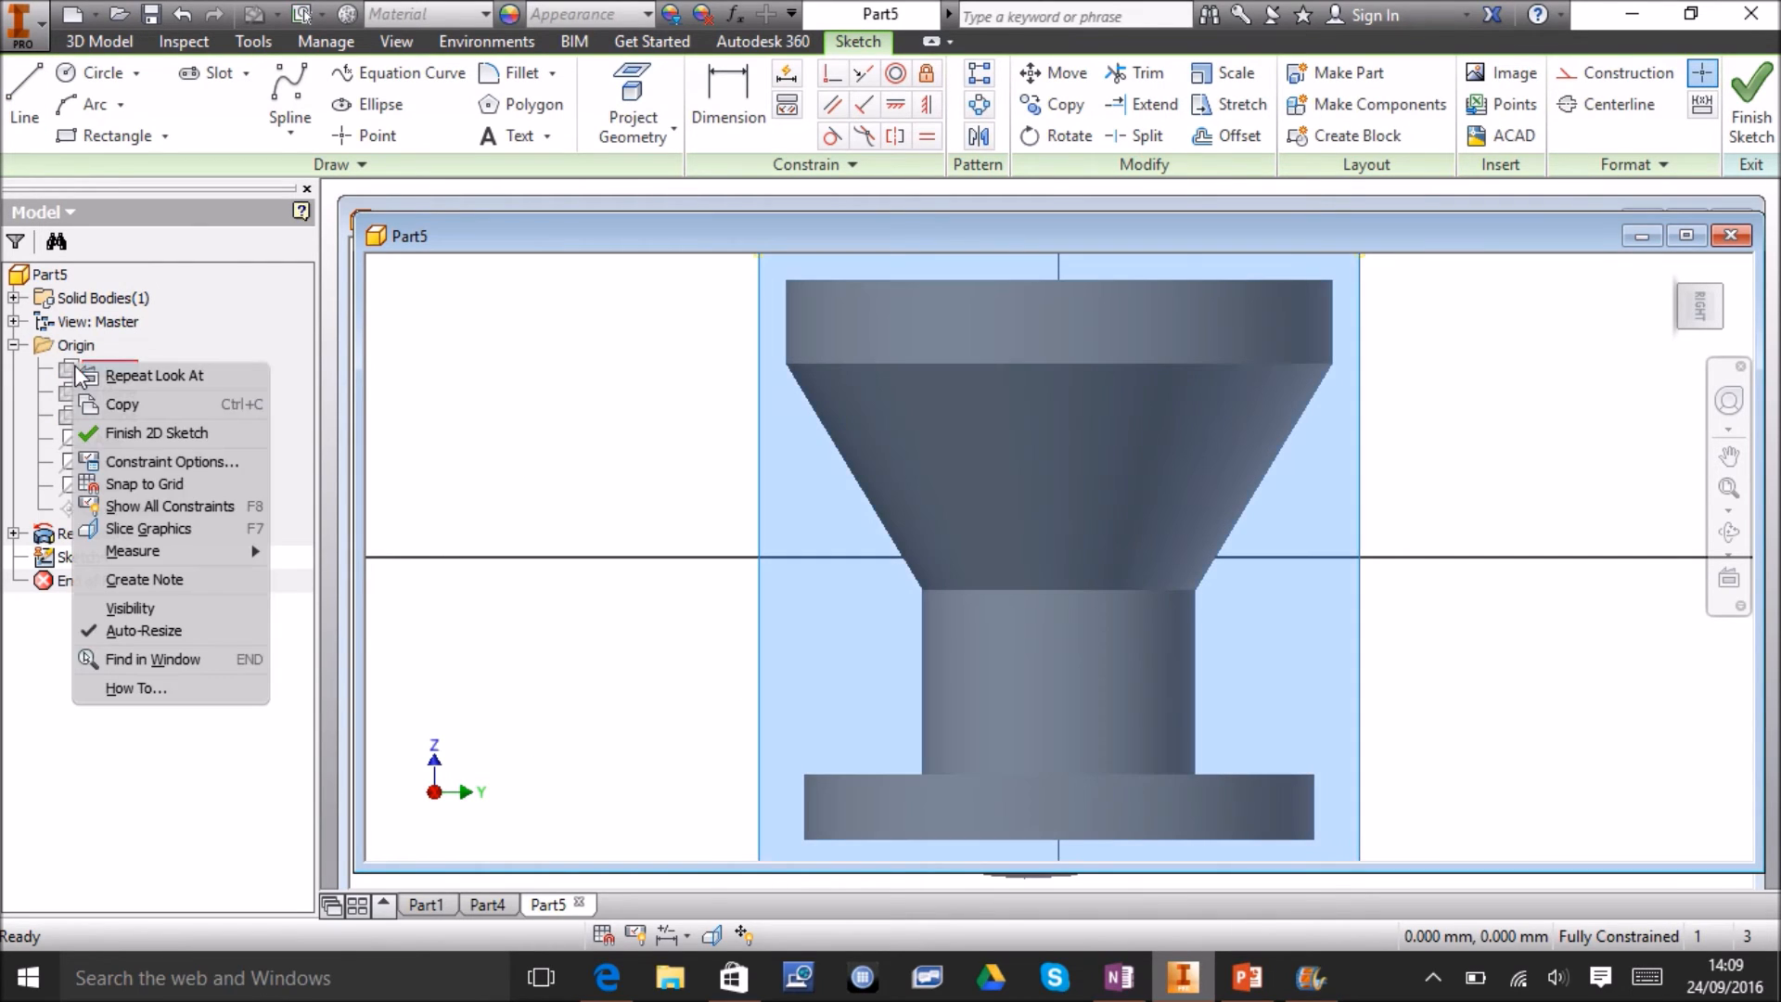
pyautogui.click(148, 526)
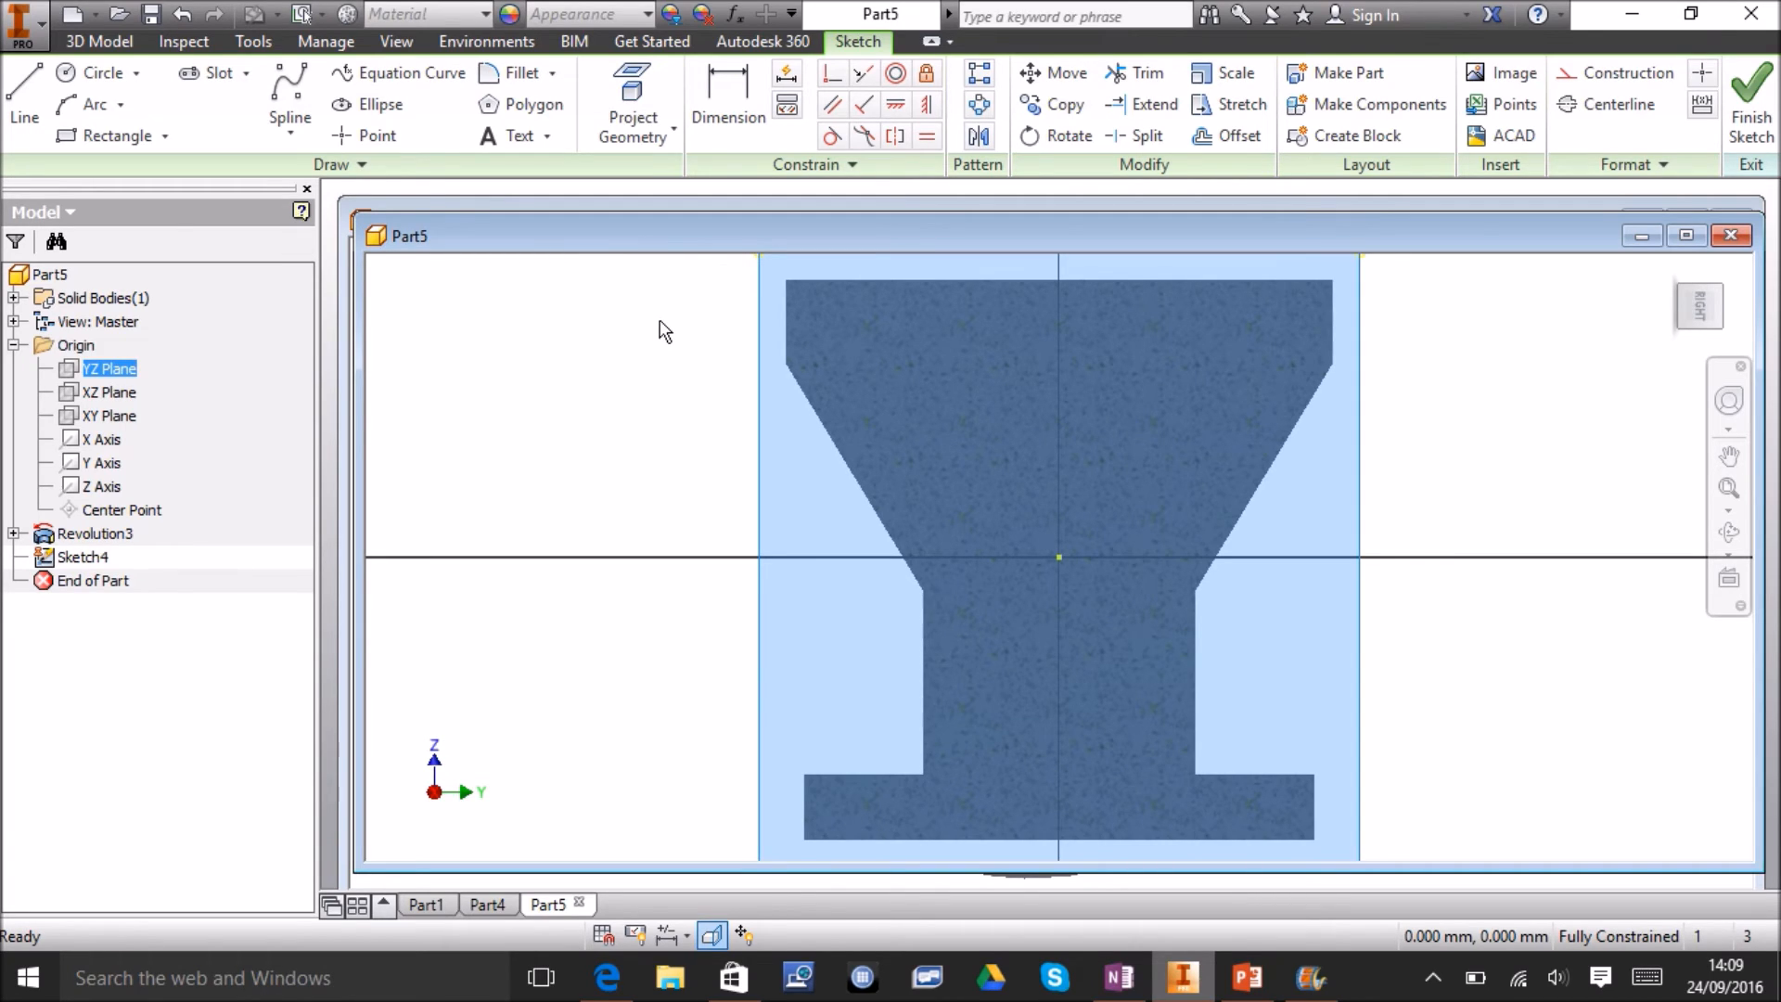
# Project the upper edge of the solid's cross-section into the sketch.
pyautogui.click(33, 97)
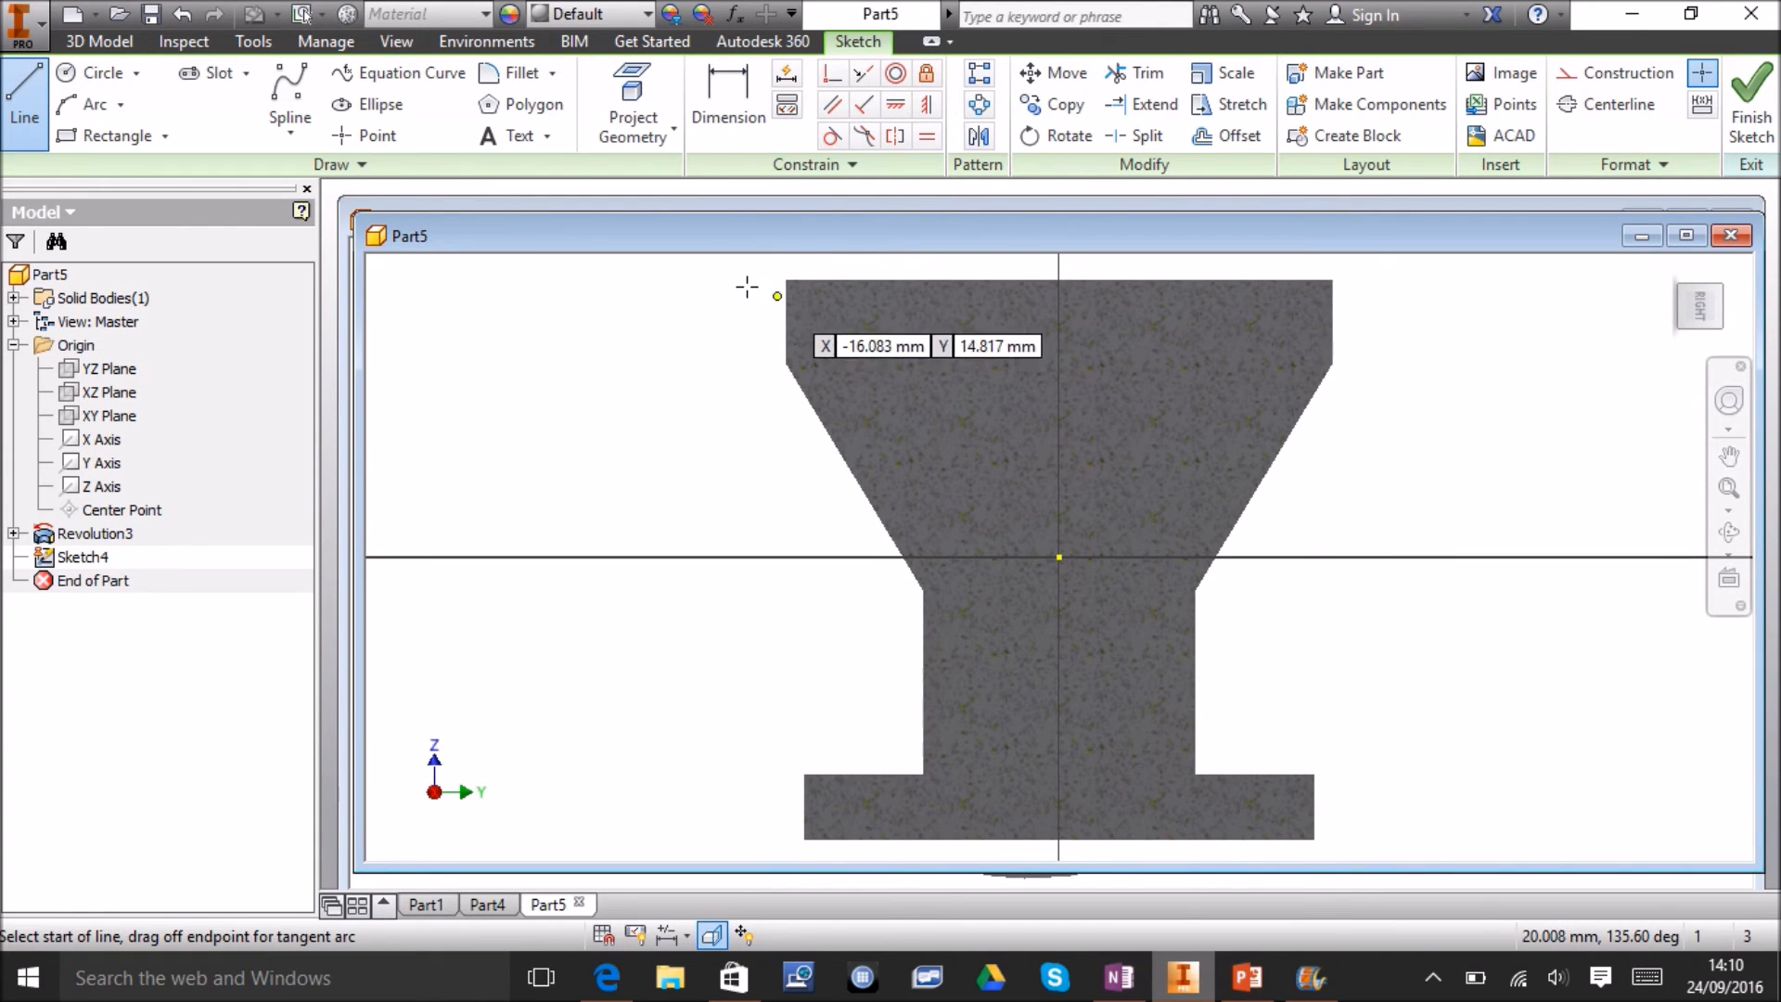
pyautogui.click(668, 102)
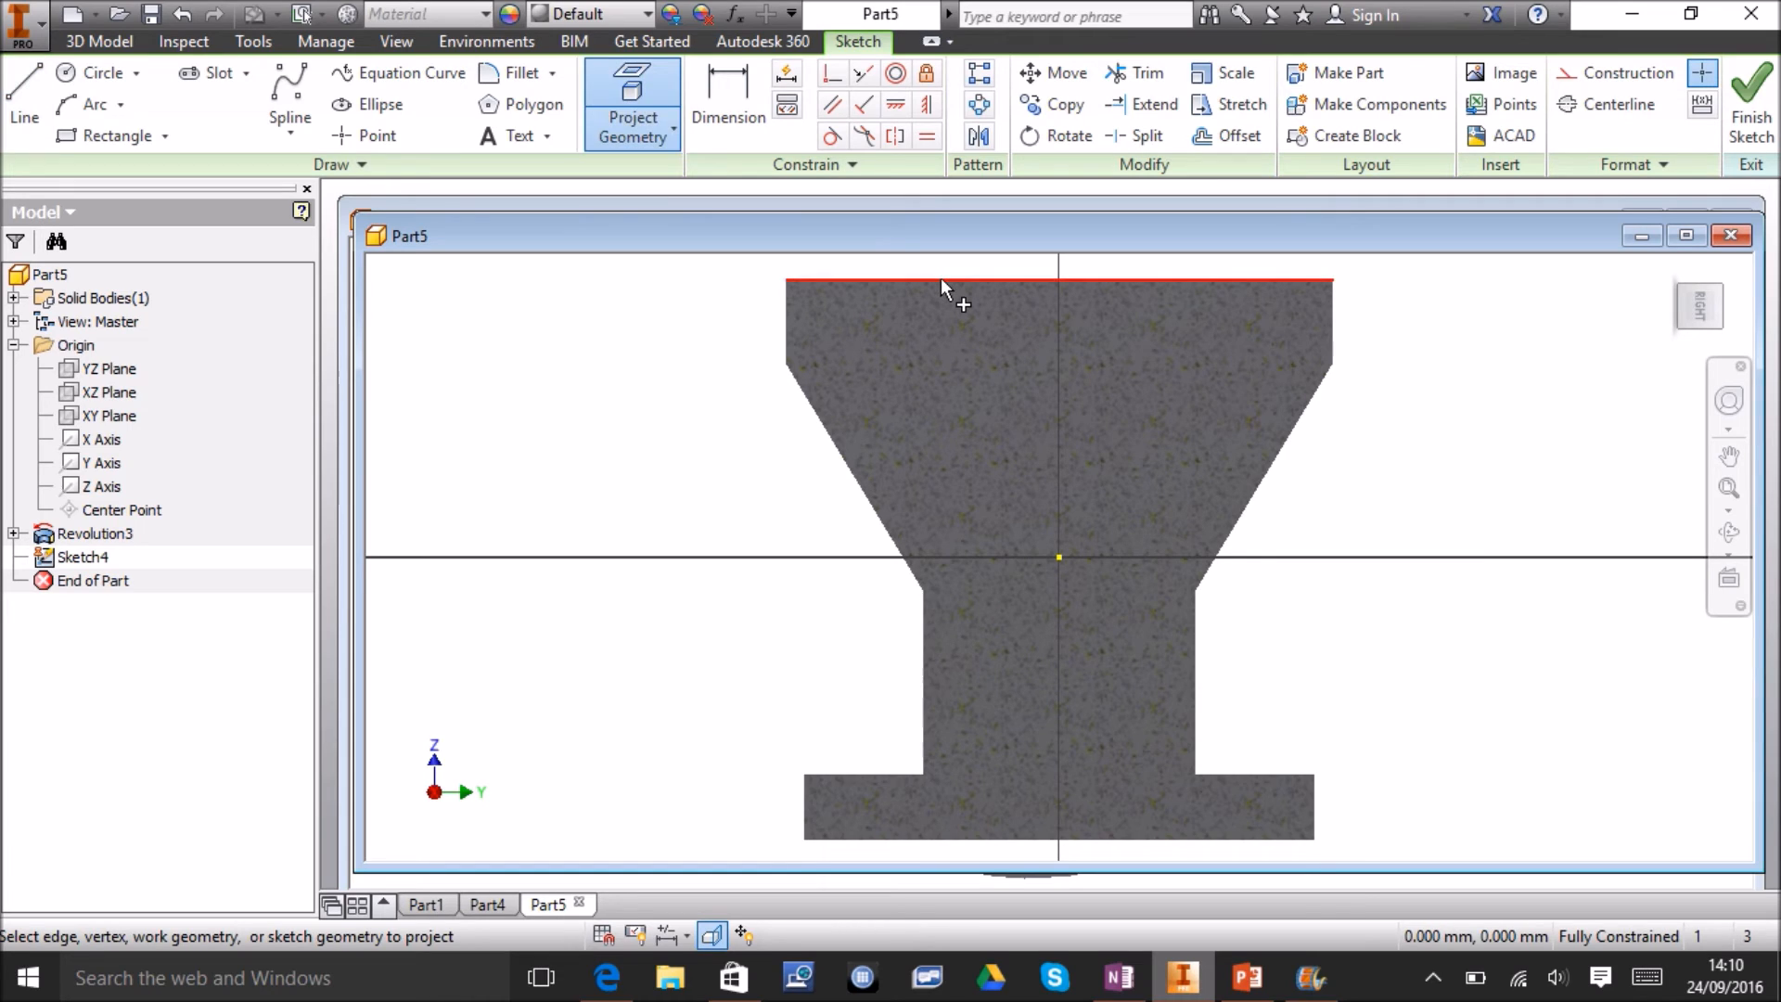
pyautogui.click(941, 277)
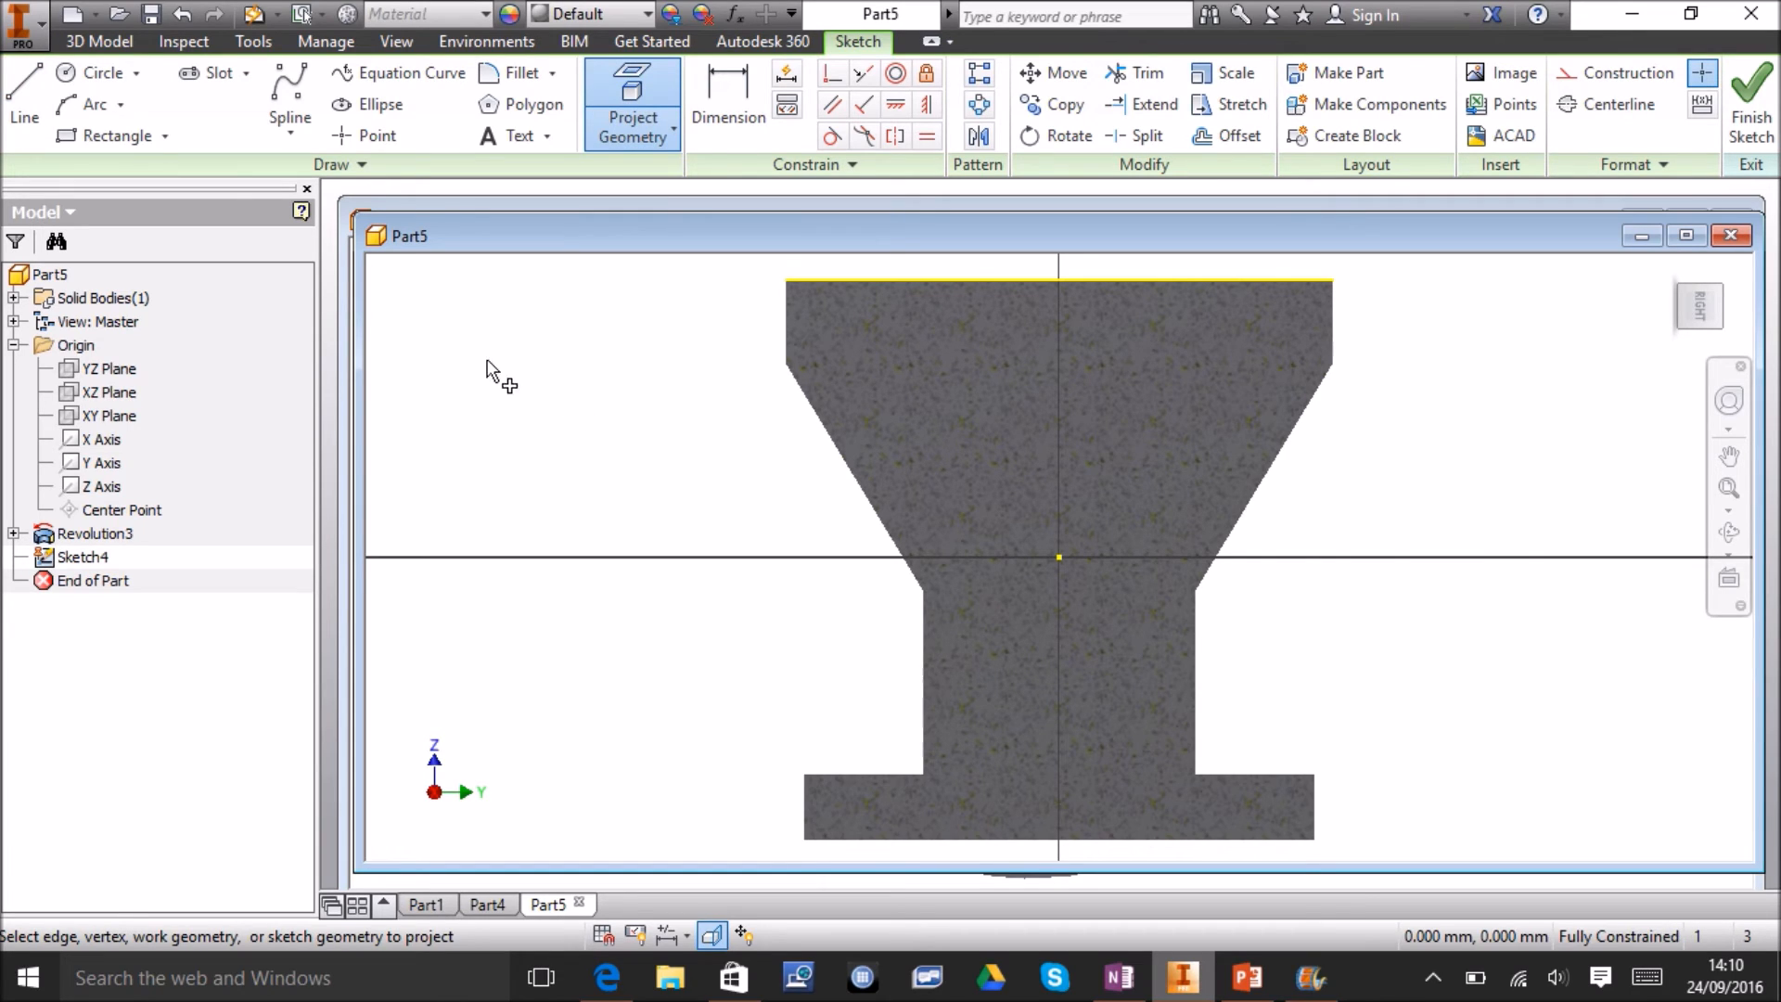
# Draw a vertical line about 14.3 mm down from the projected edge's midpoint, a horizontal line about 4.8 mm outward, and a slope back up to the projected edge.
pyautogui.click(26, 97)
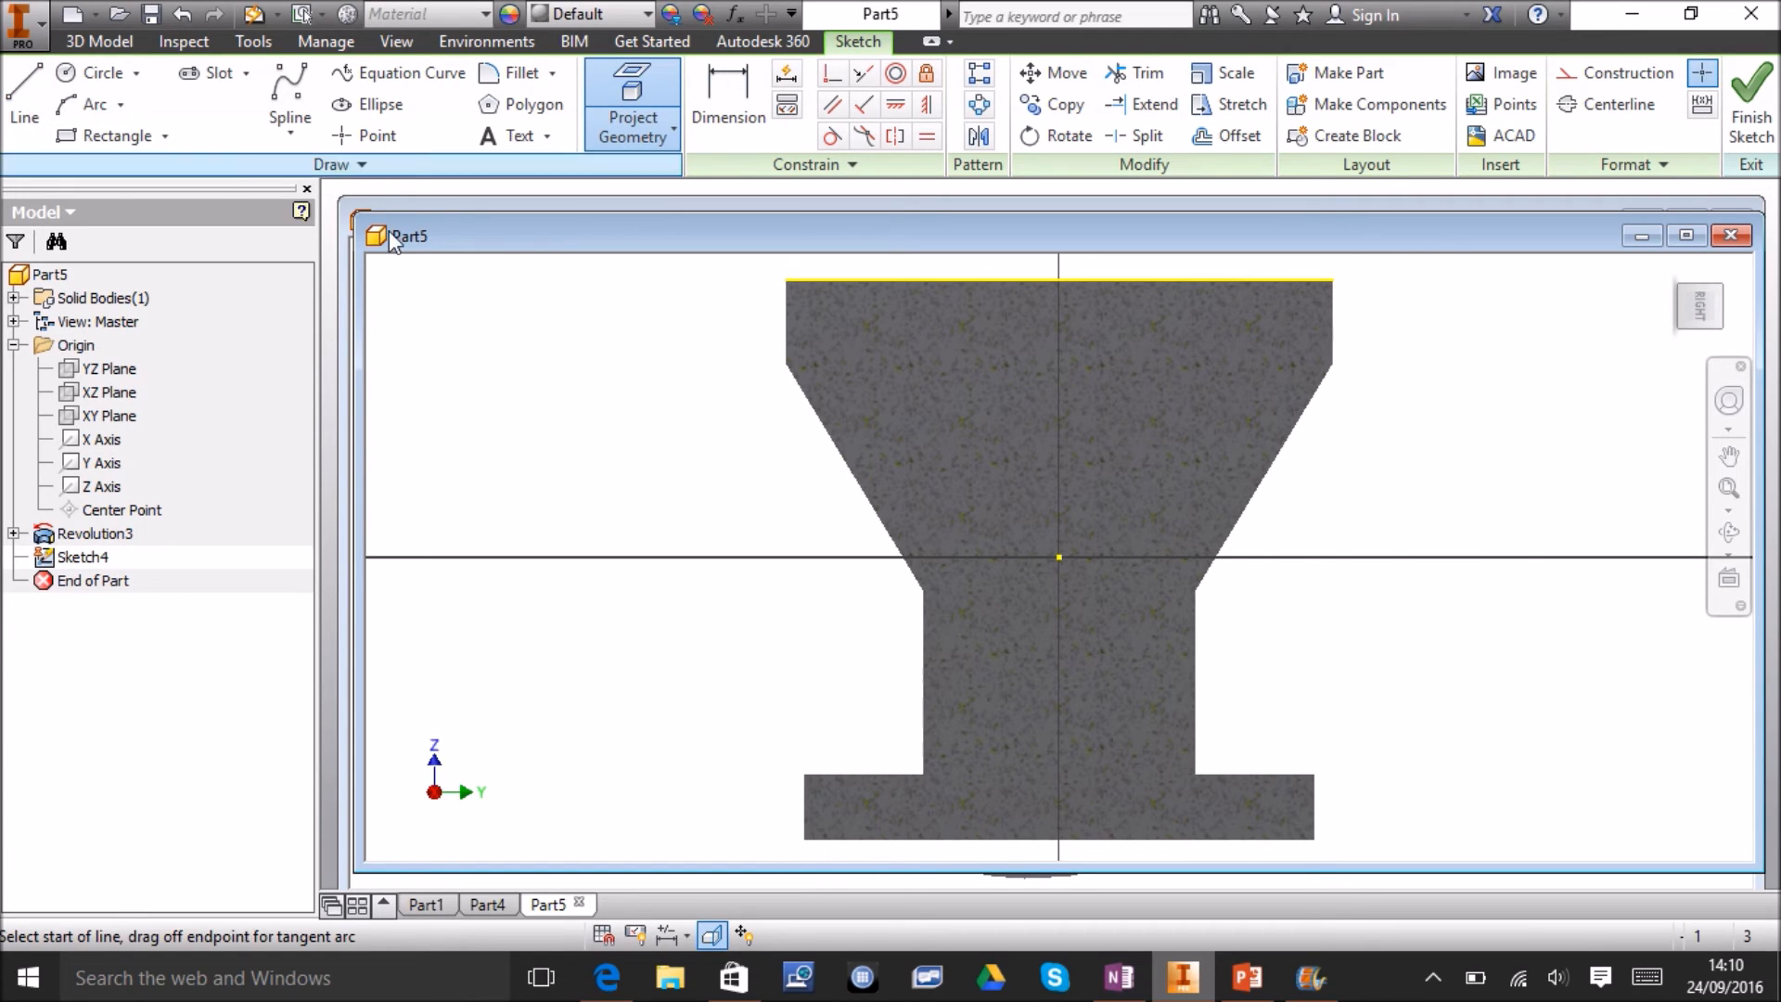
pyautogui.click(1059, 280)
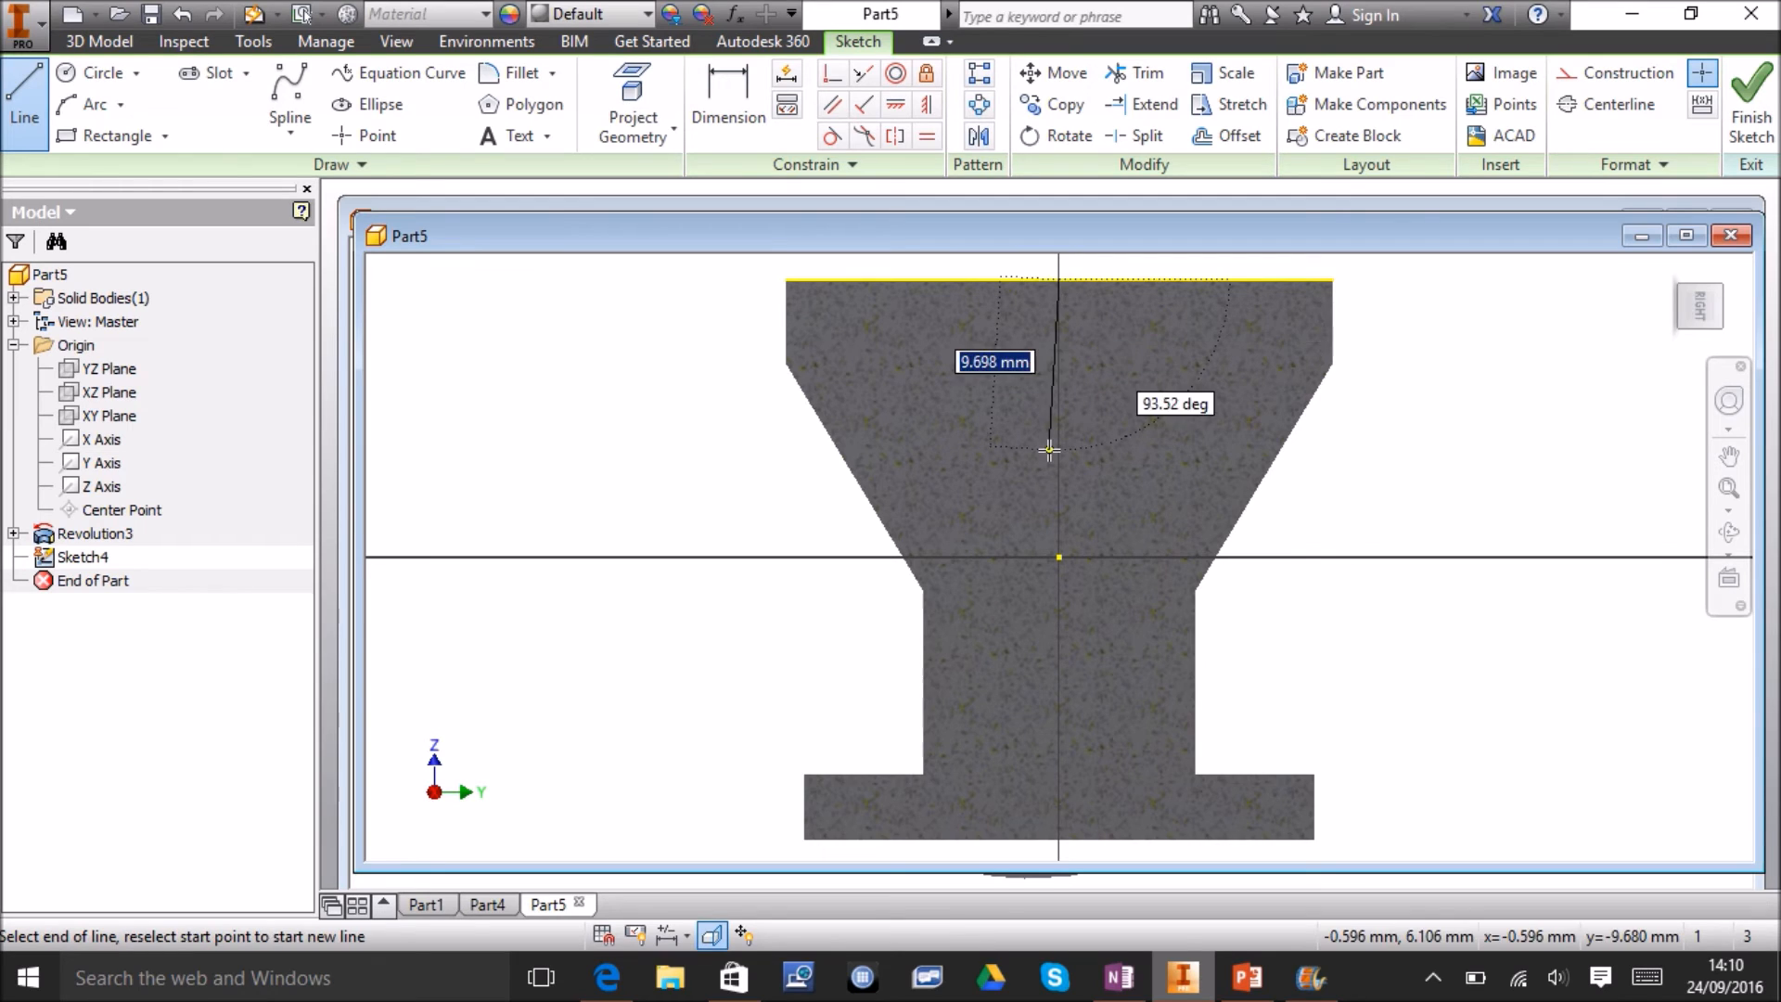
pyautogui.click(1059, 531)
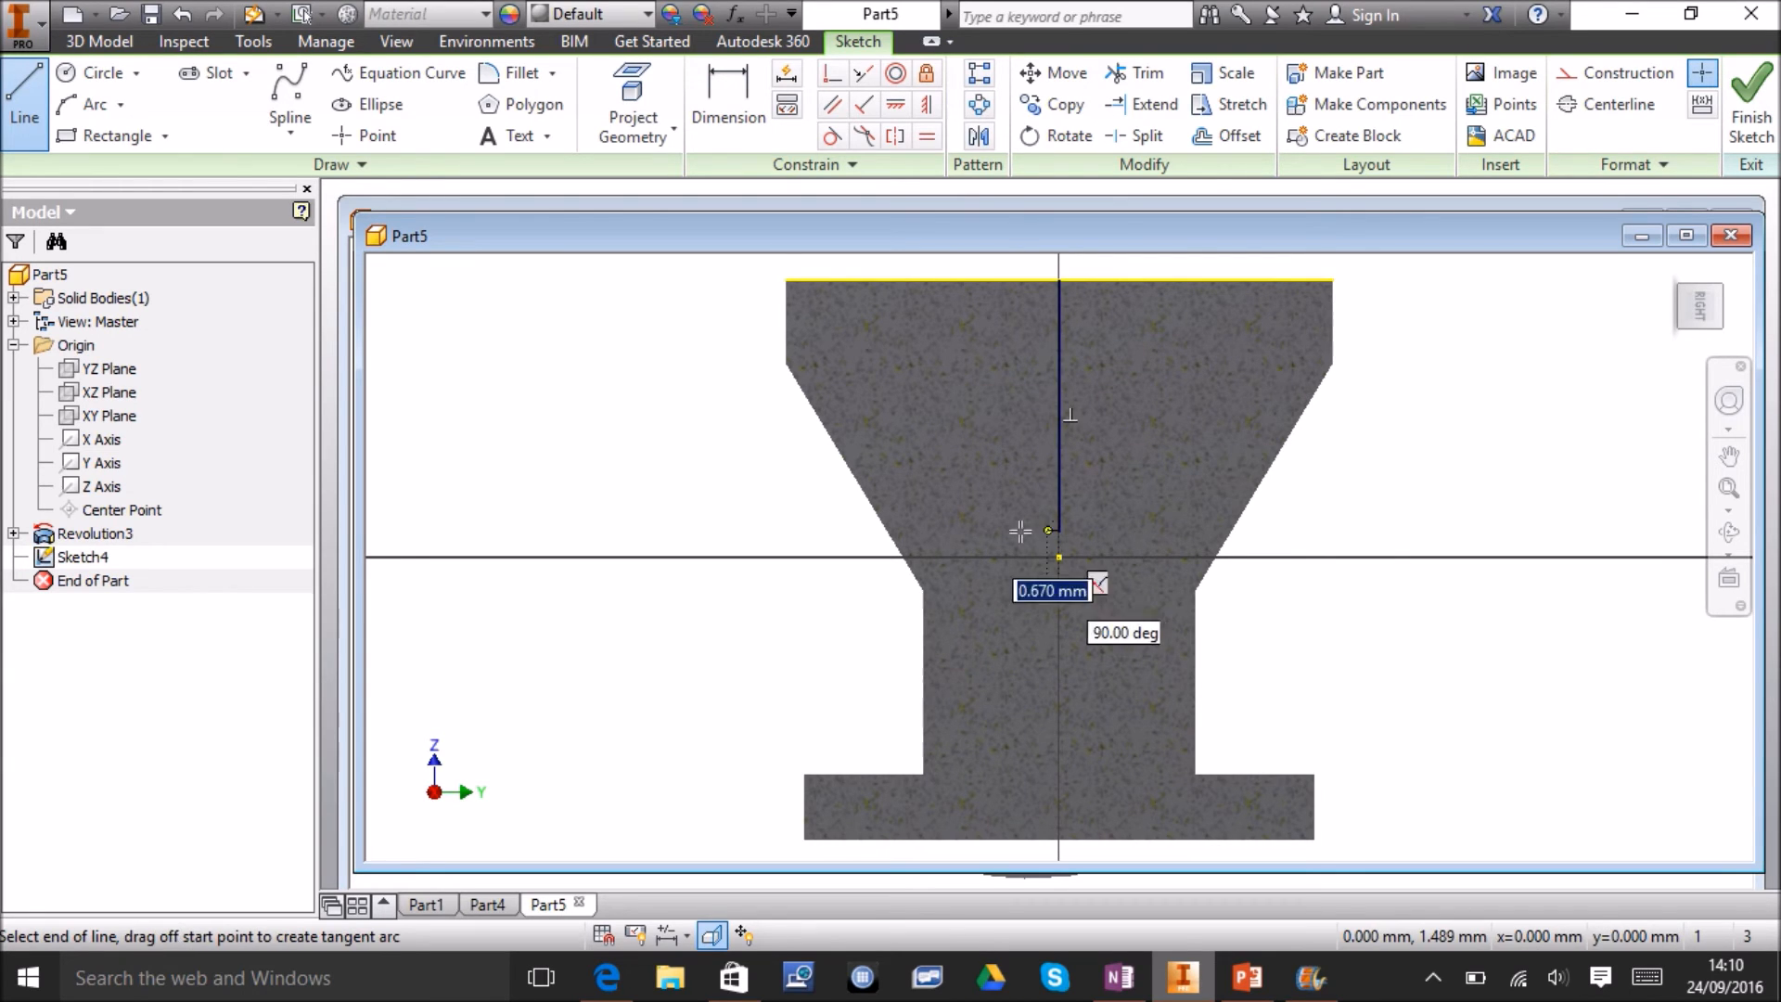
pyautogui.click(975, 532)
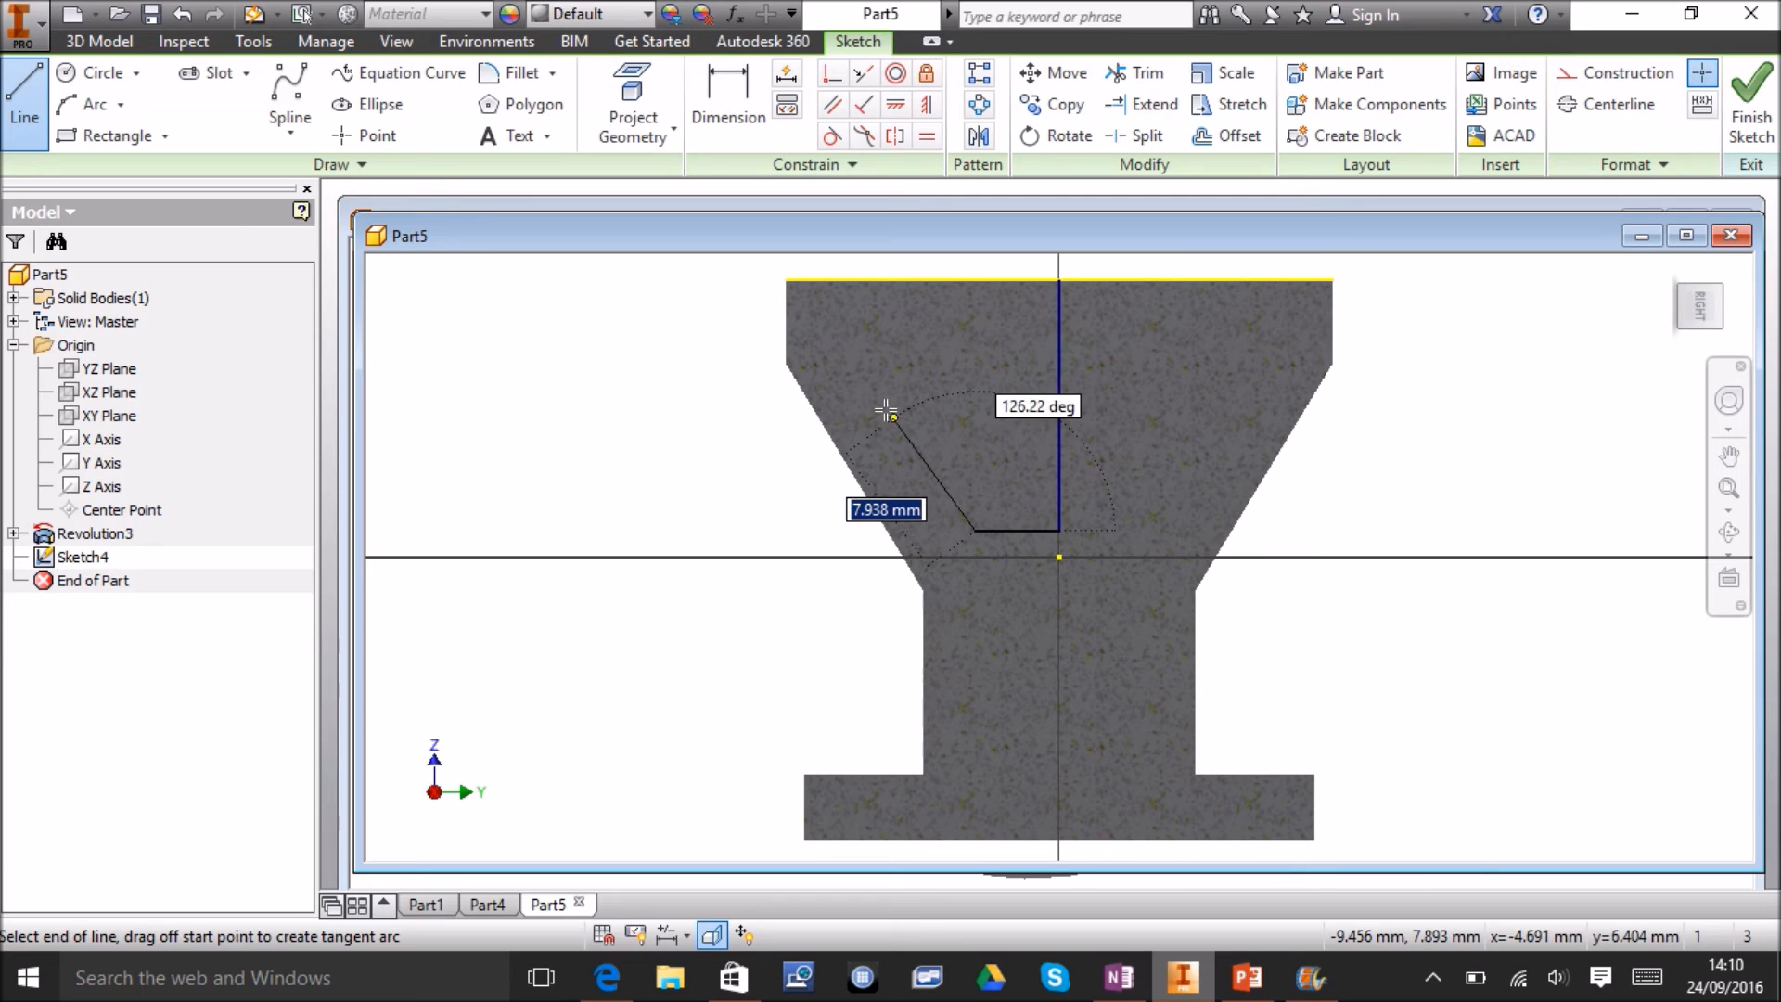
pyautogui.doubleClick(843, 283)
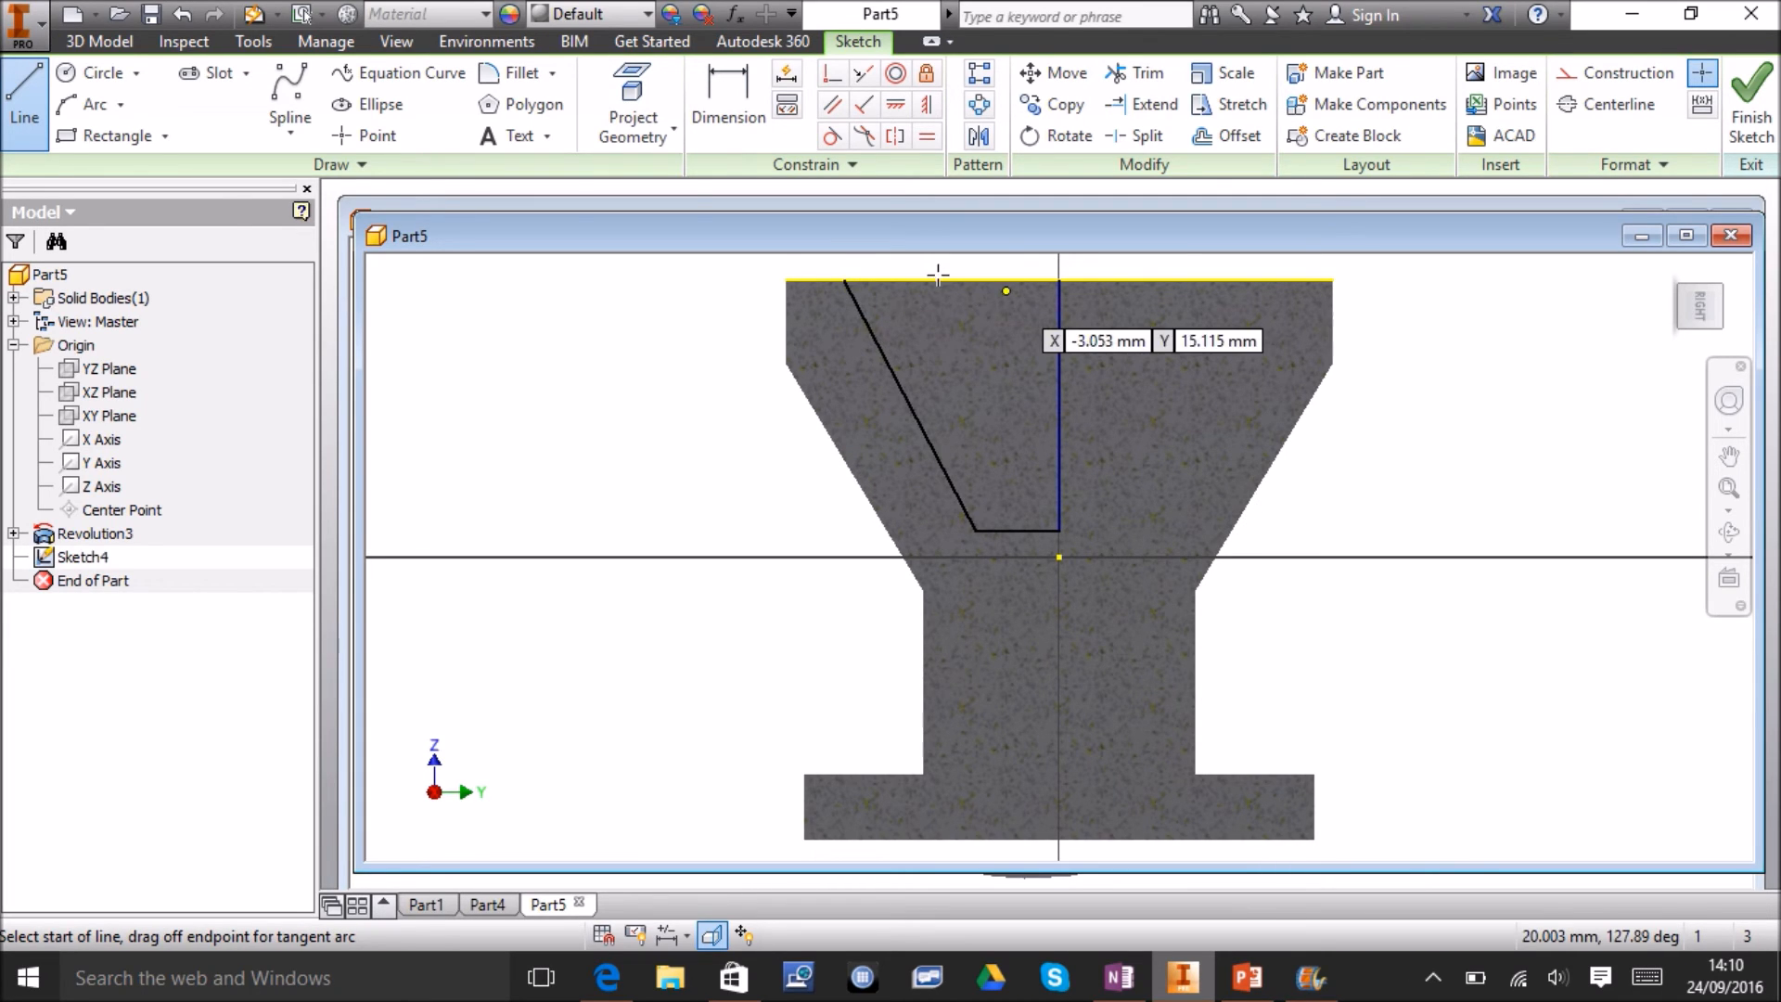
# Close the cut profile with a line along the projected edge to its midpoint, and finish the sketch.
pyautogui.click(843, 281)
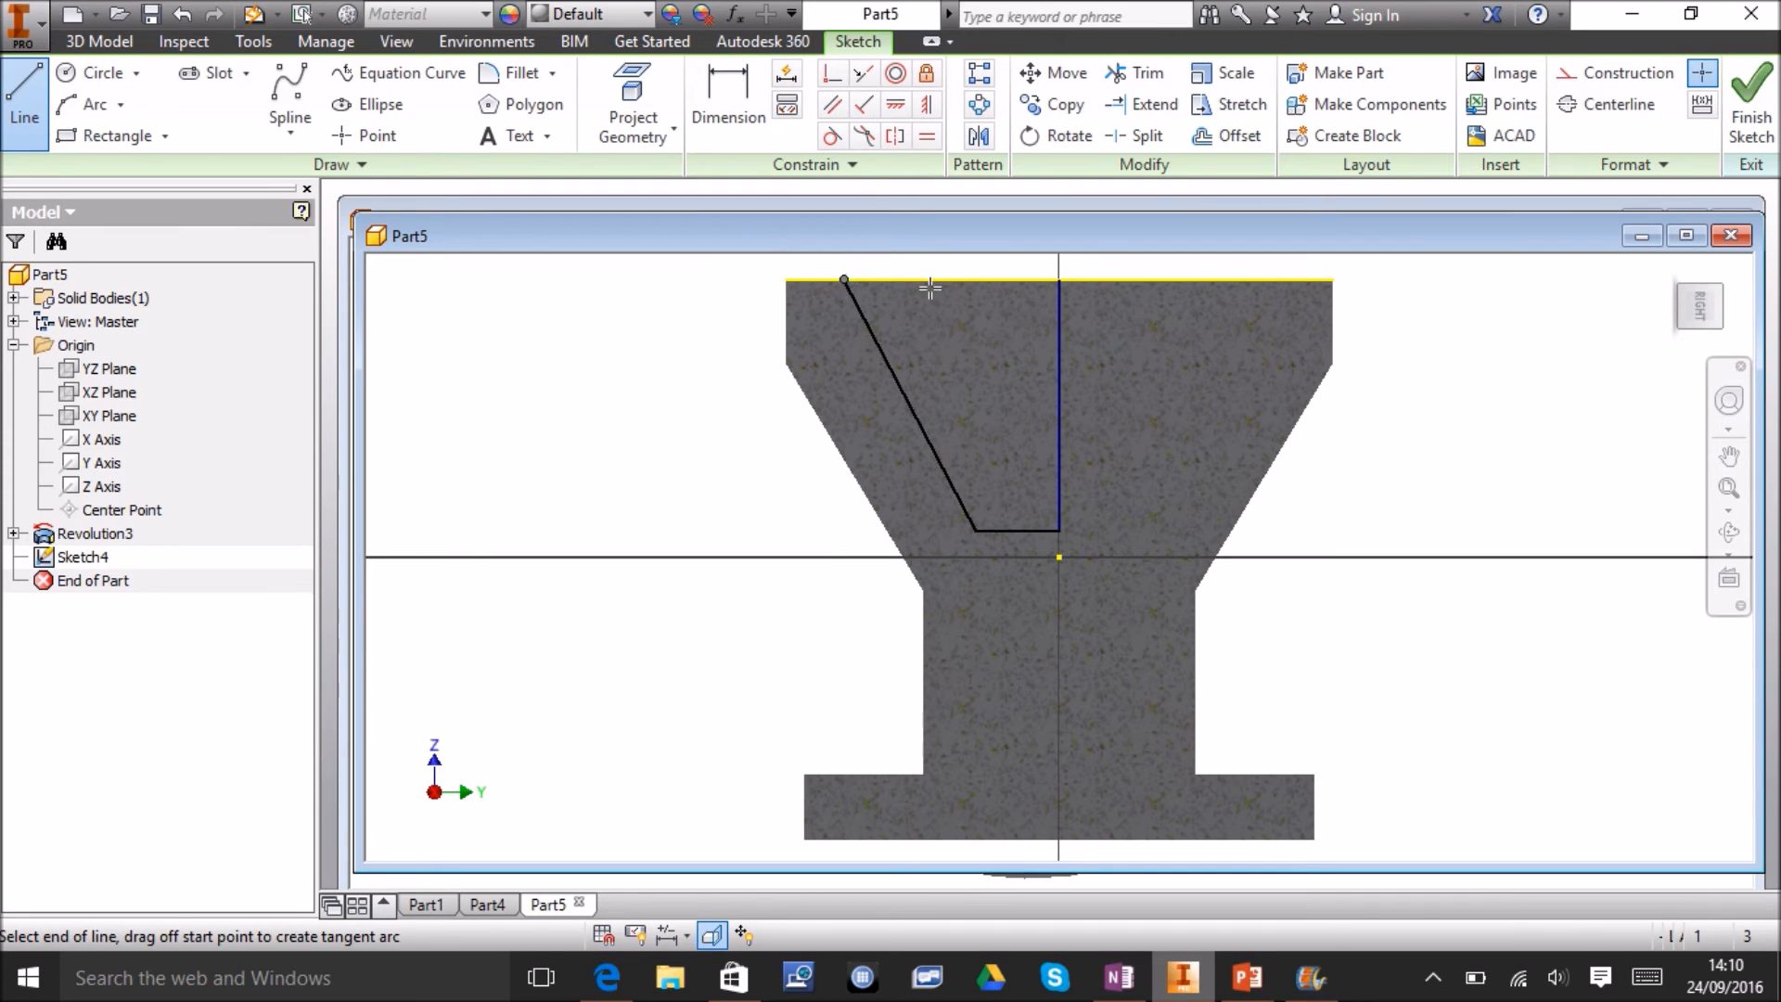
pyautogui.doubleClick(1059, 280)
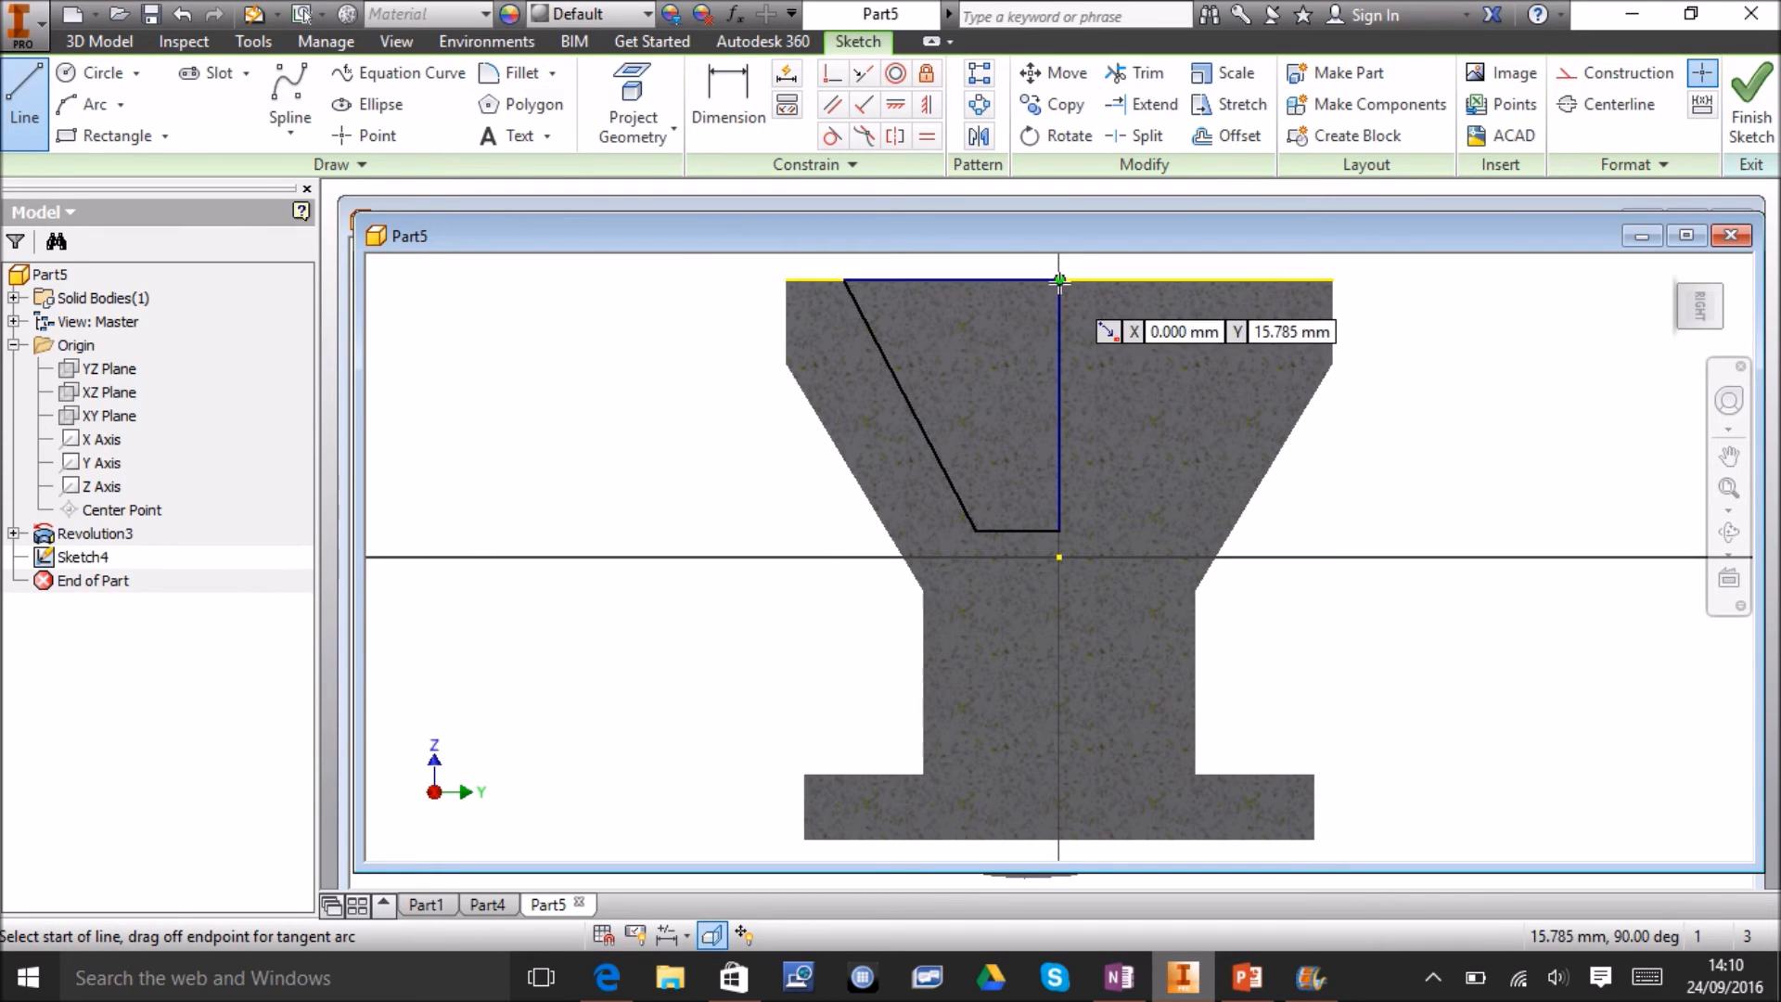
pyautogui.click(1752, 130)
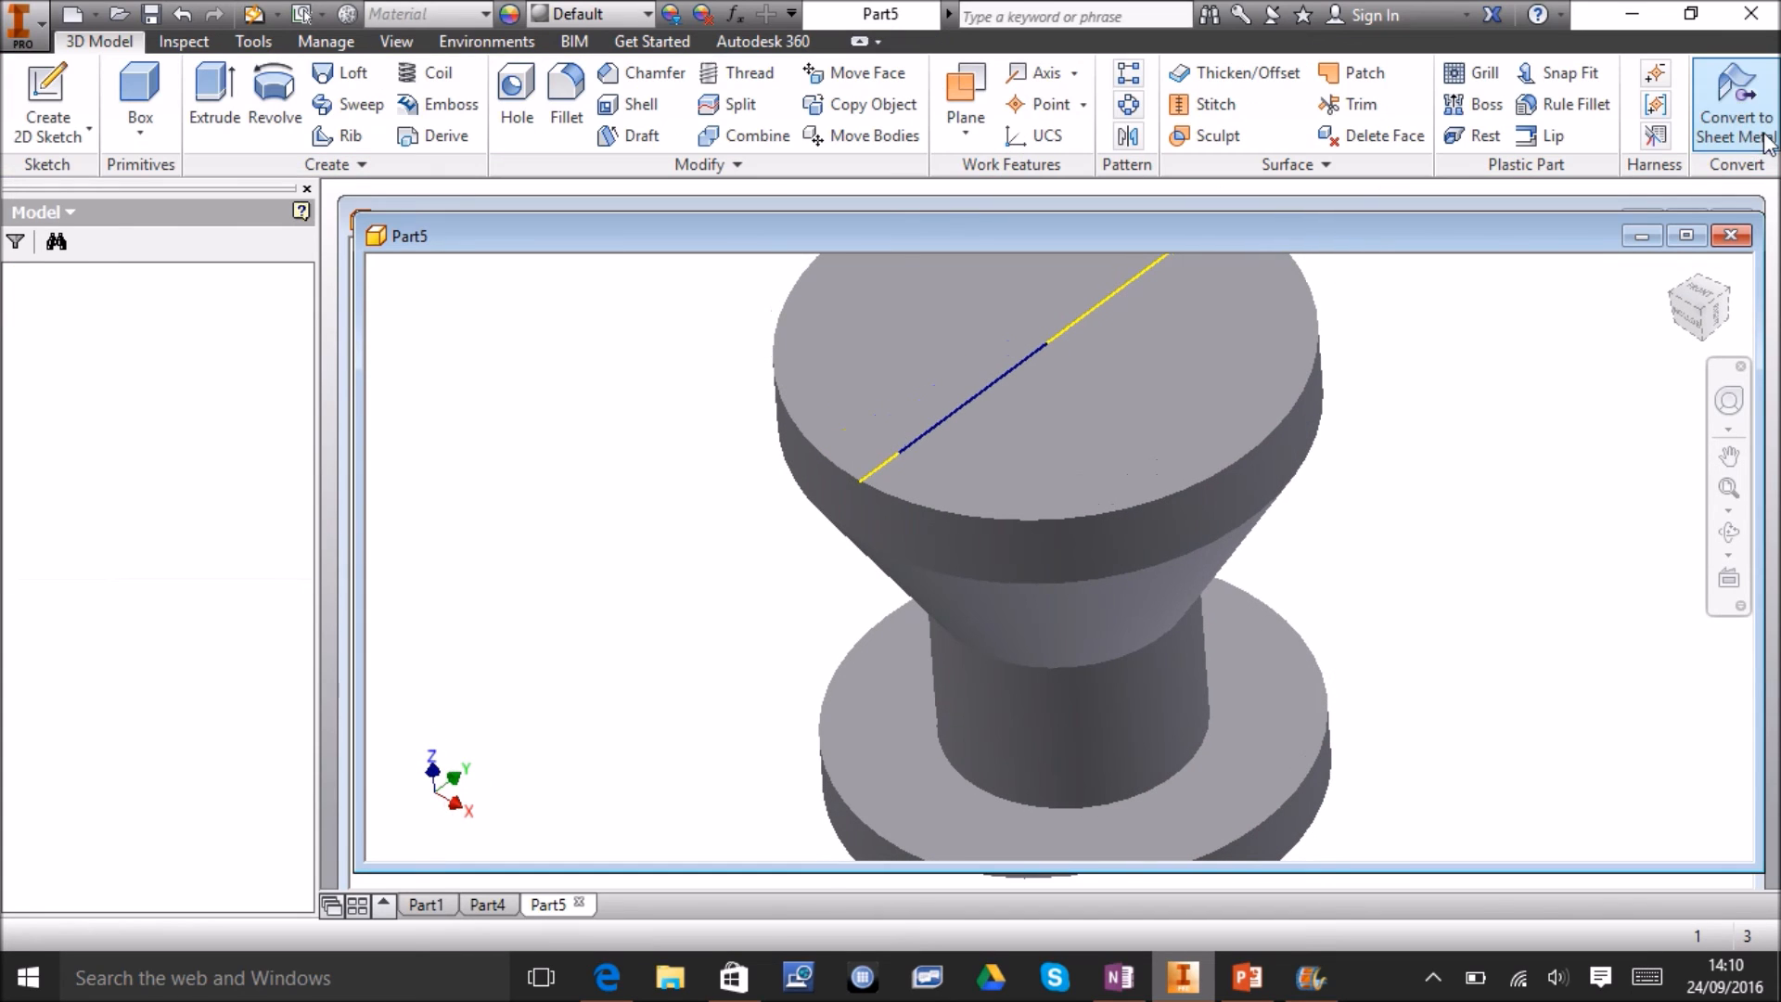
# Revolve the new profile fully about its vertical edge as a cut to hollow out the top of the solid, and inspect it.
pyautogui.click(261, 94)
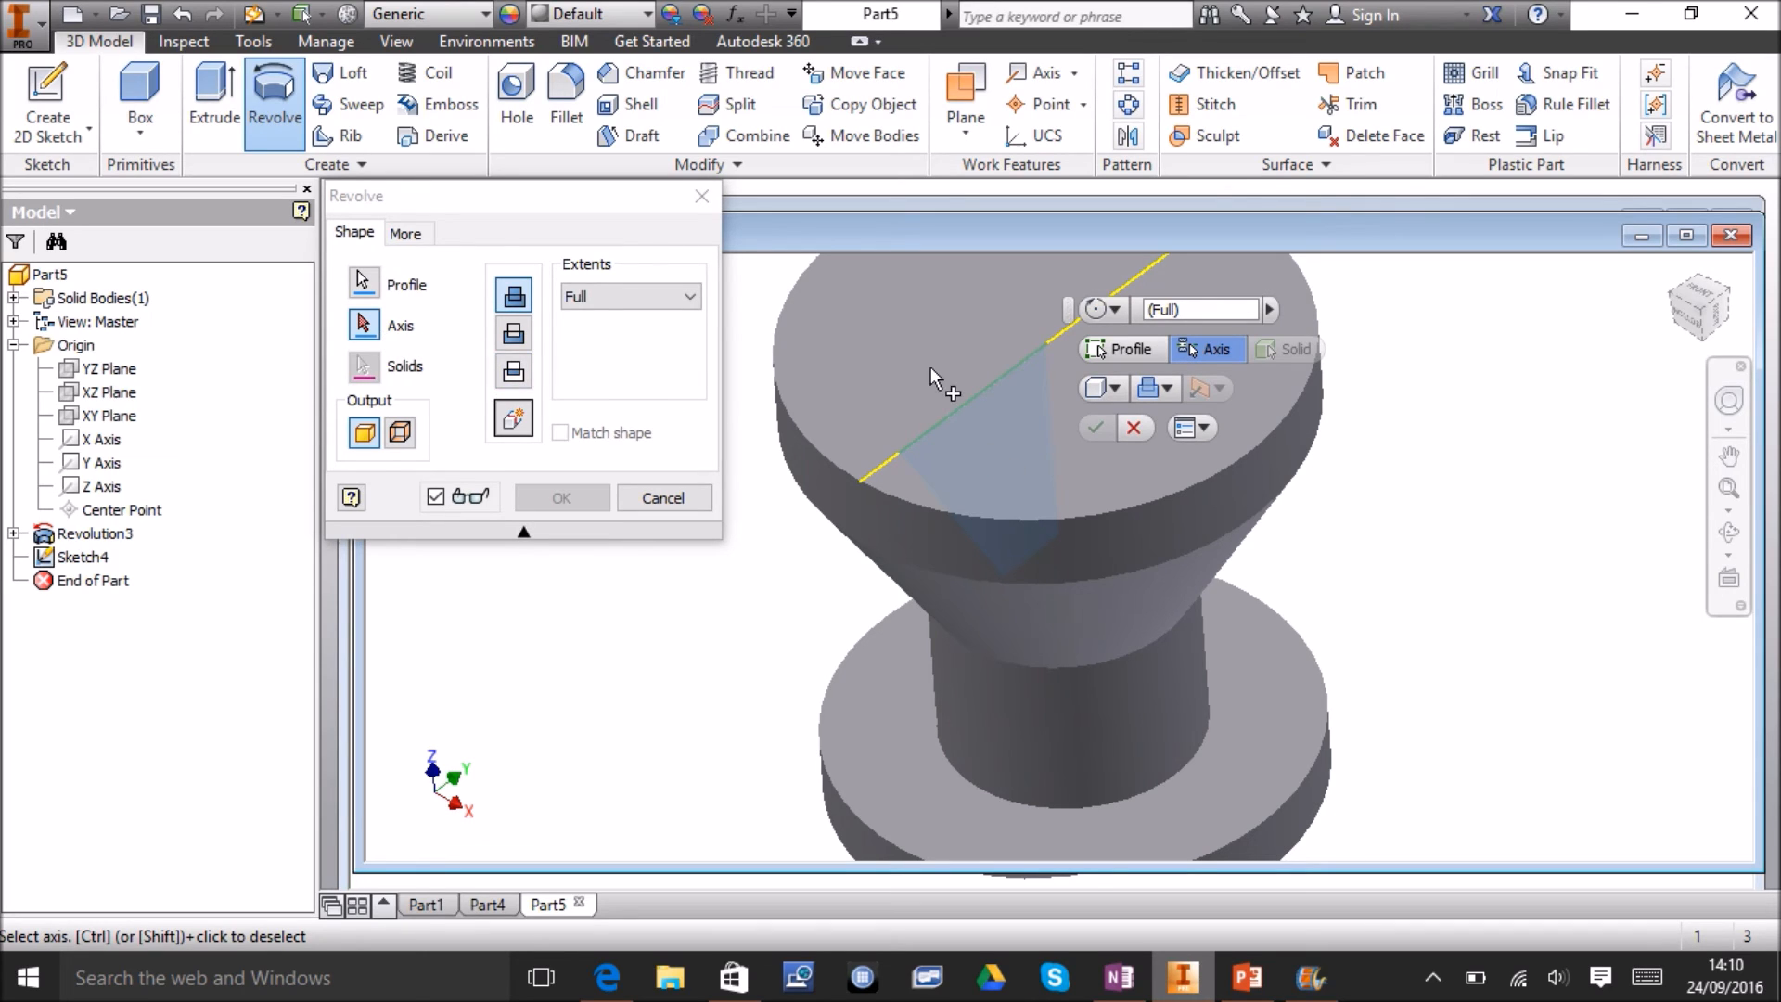
pyautogui.click(1050, 410)
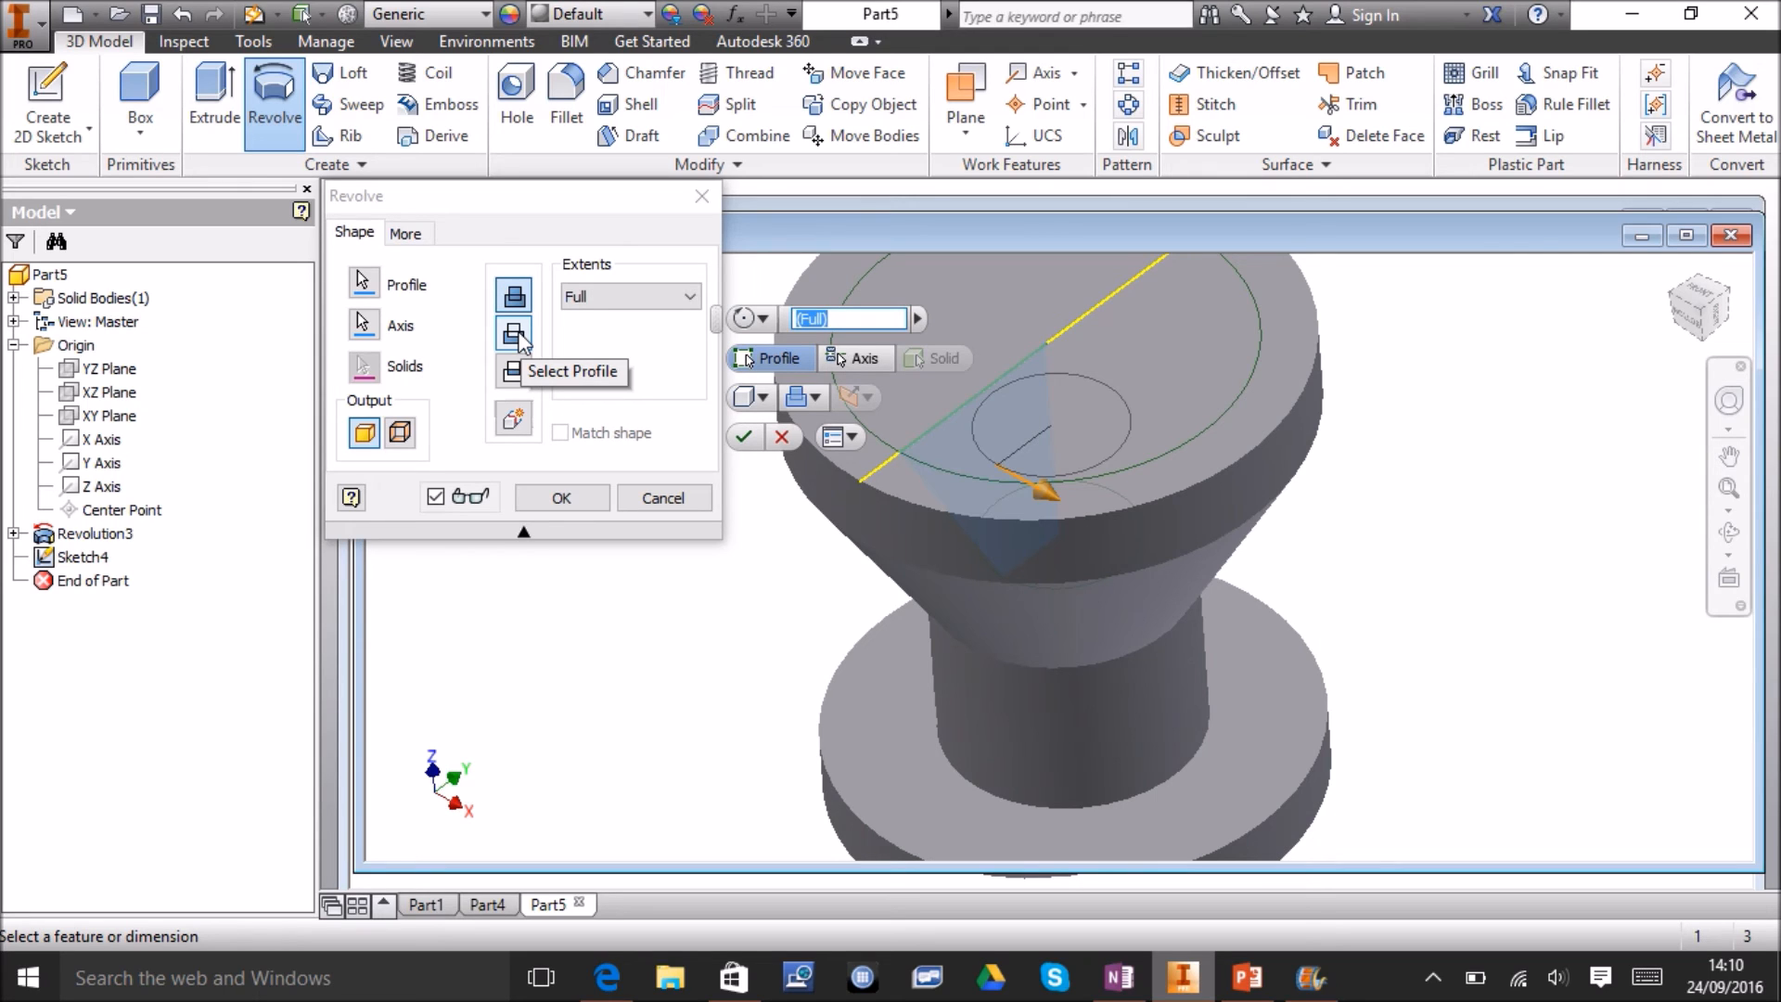
pyautogui.click(516, 336)
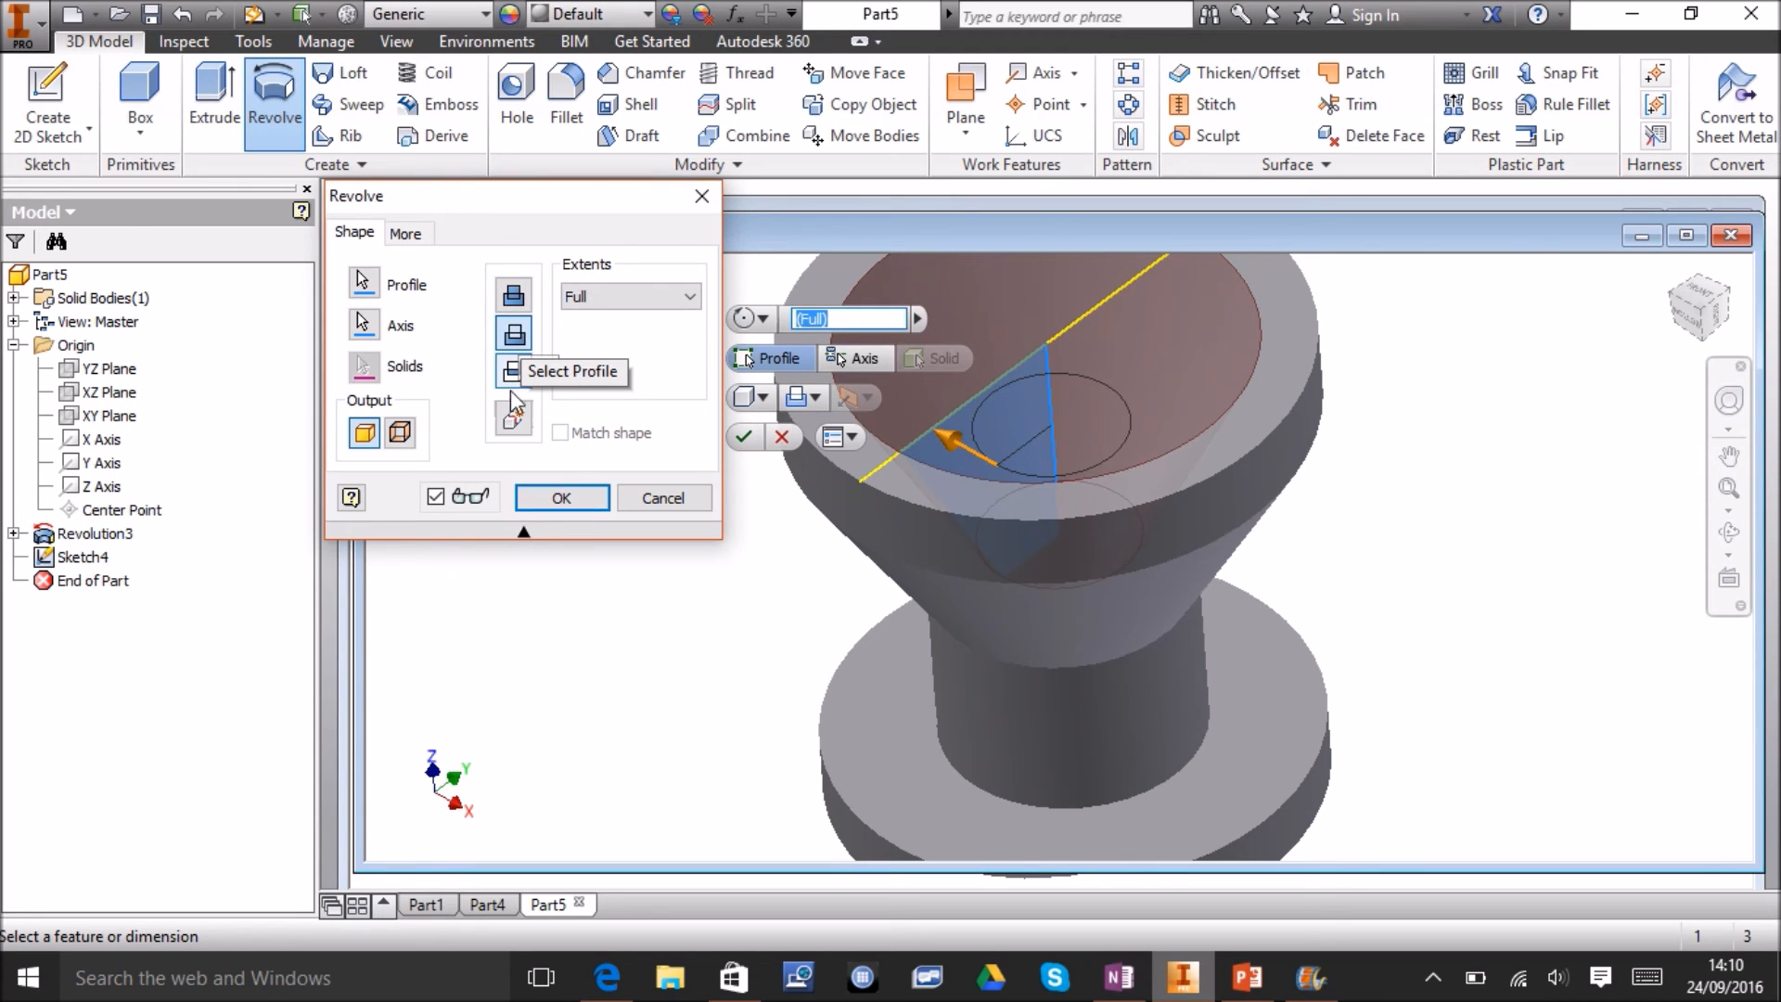
pyautogui.click(561, 498)
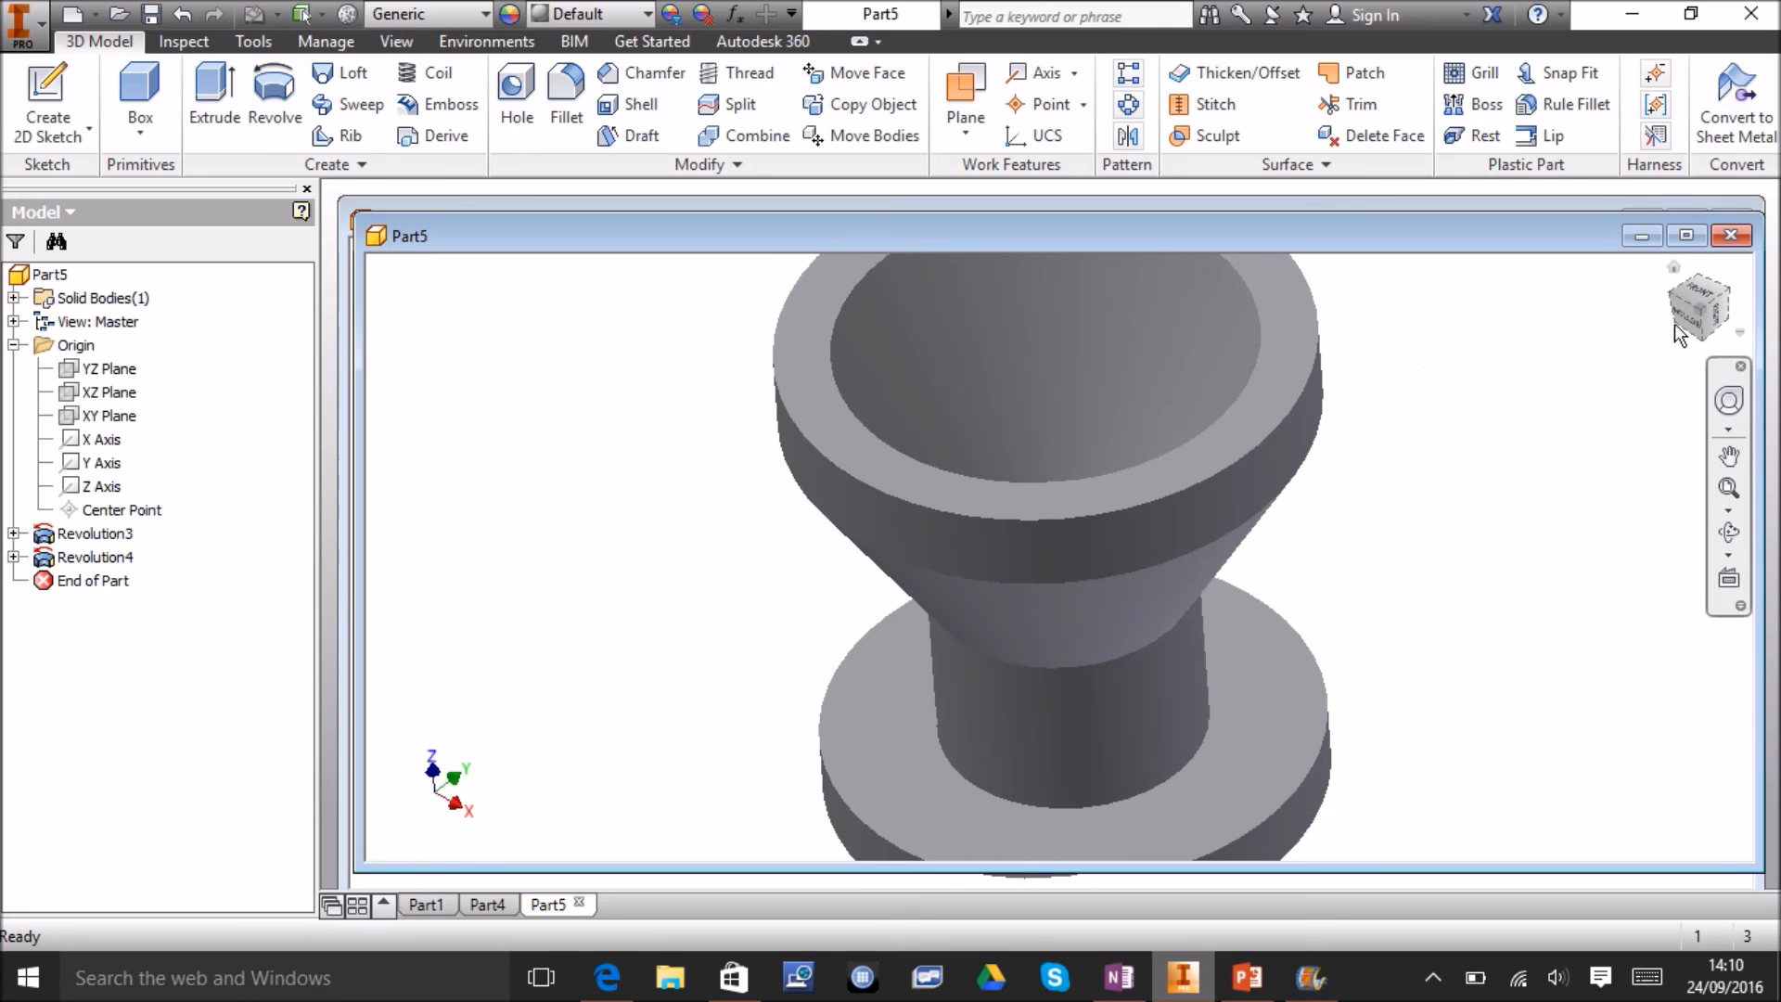
pyautogui.click(1694, 303)
pyautogui.moveTo(1060, 557)
pyautogui.keyDown('shift'); pyautogui.mouseDown(button='middle')
pyautogui.moveTo(798, 538)
pyautogui.moveTo(918, 547)
pyautogui.moveTo(984, 483)
pyautogui.mouseUp(button='middle'); pyautogui.keyUp('shift')
pyautogui.moveTo(1698, 304)
pyautogui.mouseDown()
pyautogui.moveTo(1730, 311)
pyautogui.moveTo(1716, 255)
pyautogui.moveTo(1707, 301)
pyautogui.mouseUp()
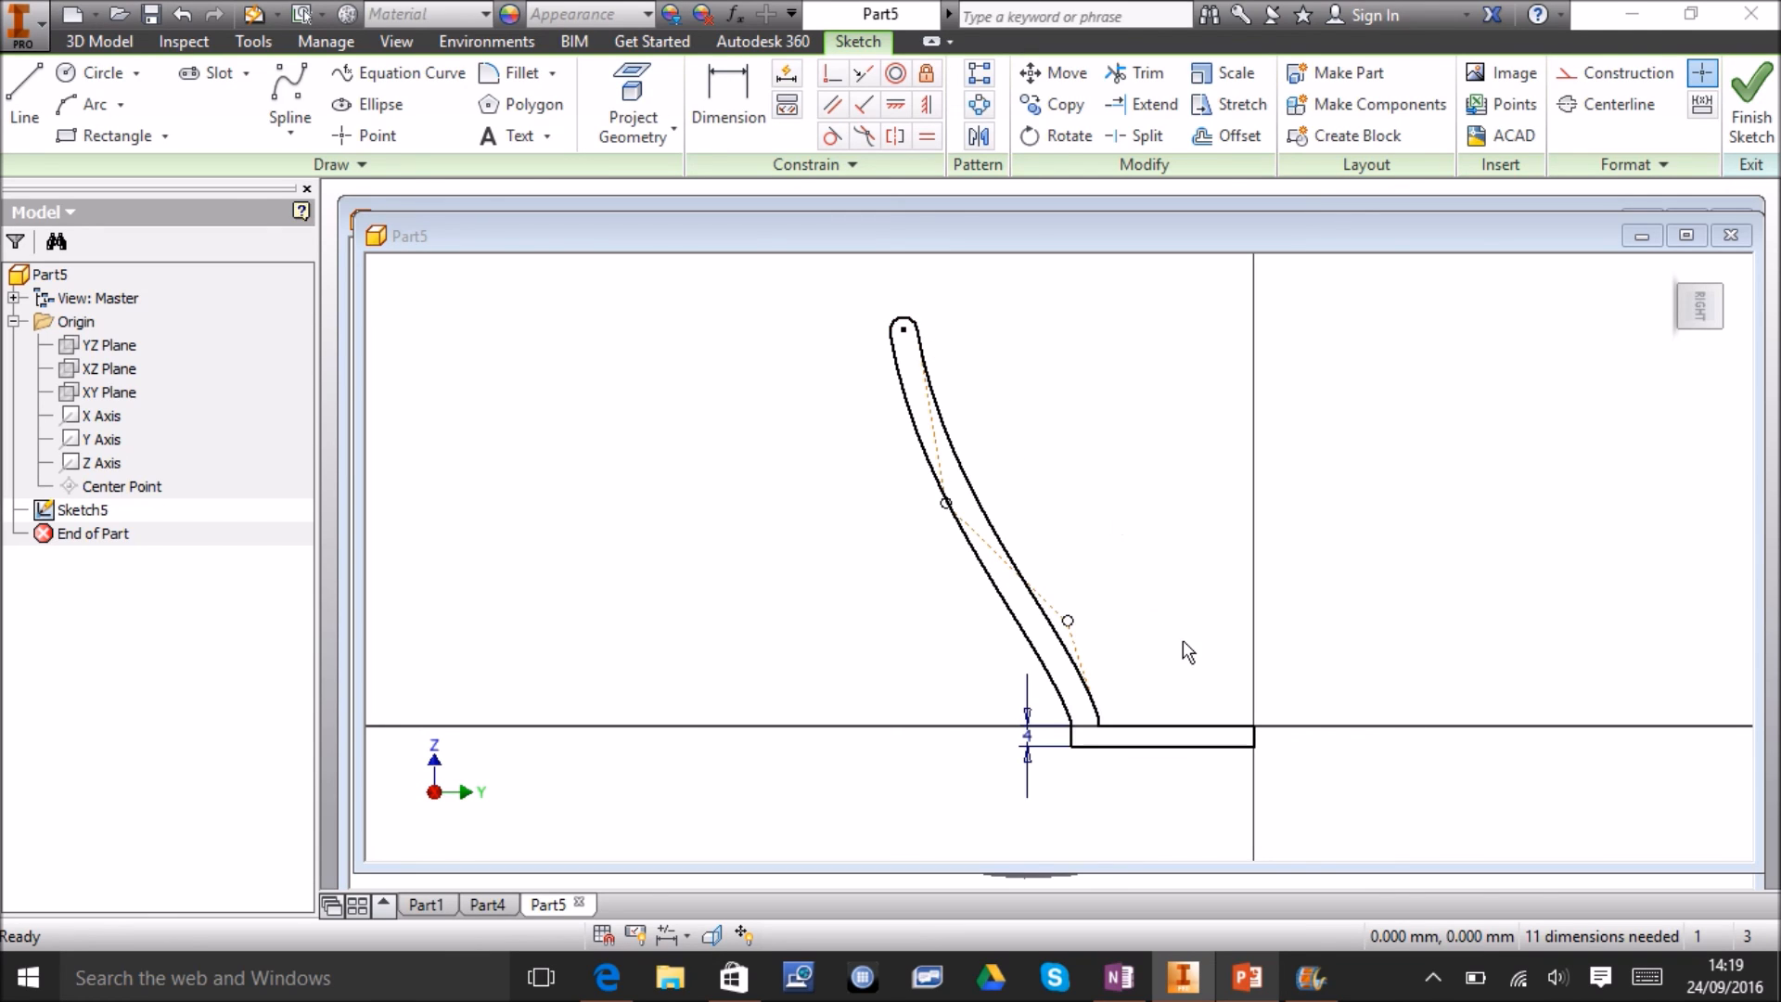
# Finish the curved bowl sketch, revolve its profile fully about the base's short end edge on the Z axis, and inspect the bowl.
pyautogui.click(1741, 102)
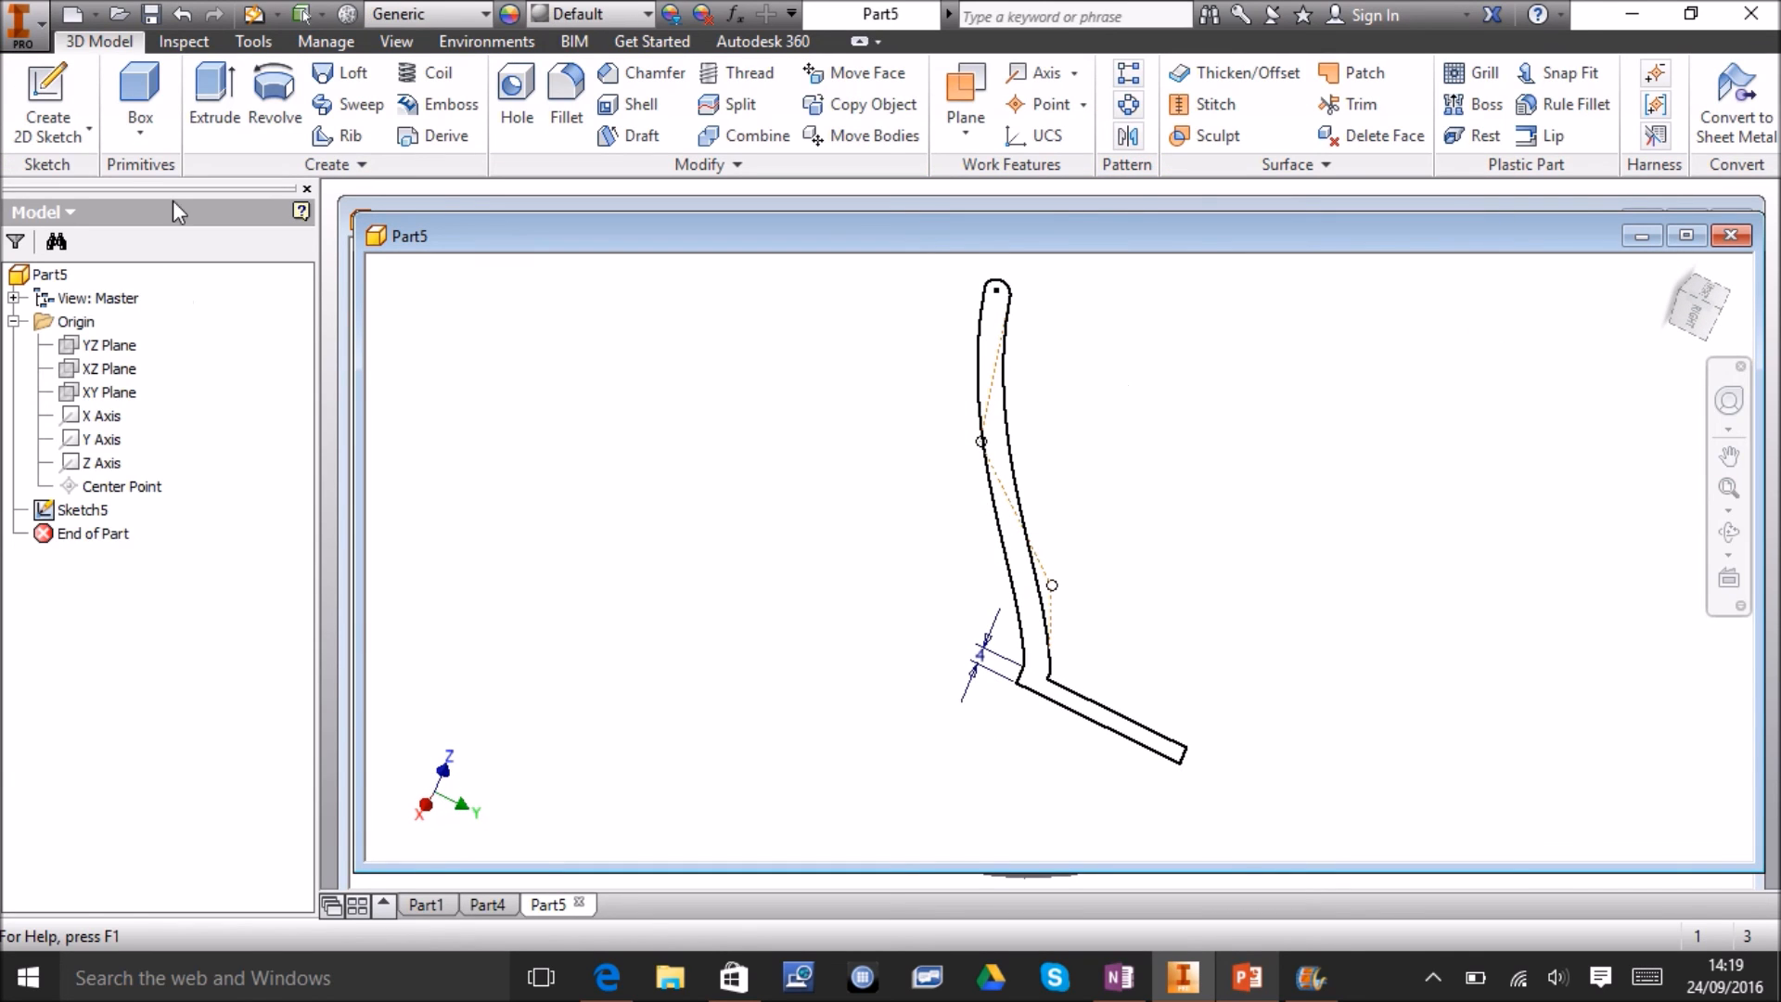
pyautogui.click(275, 97)
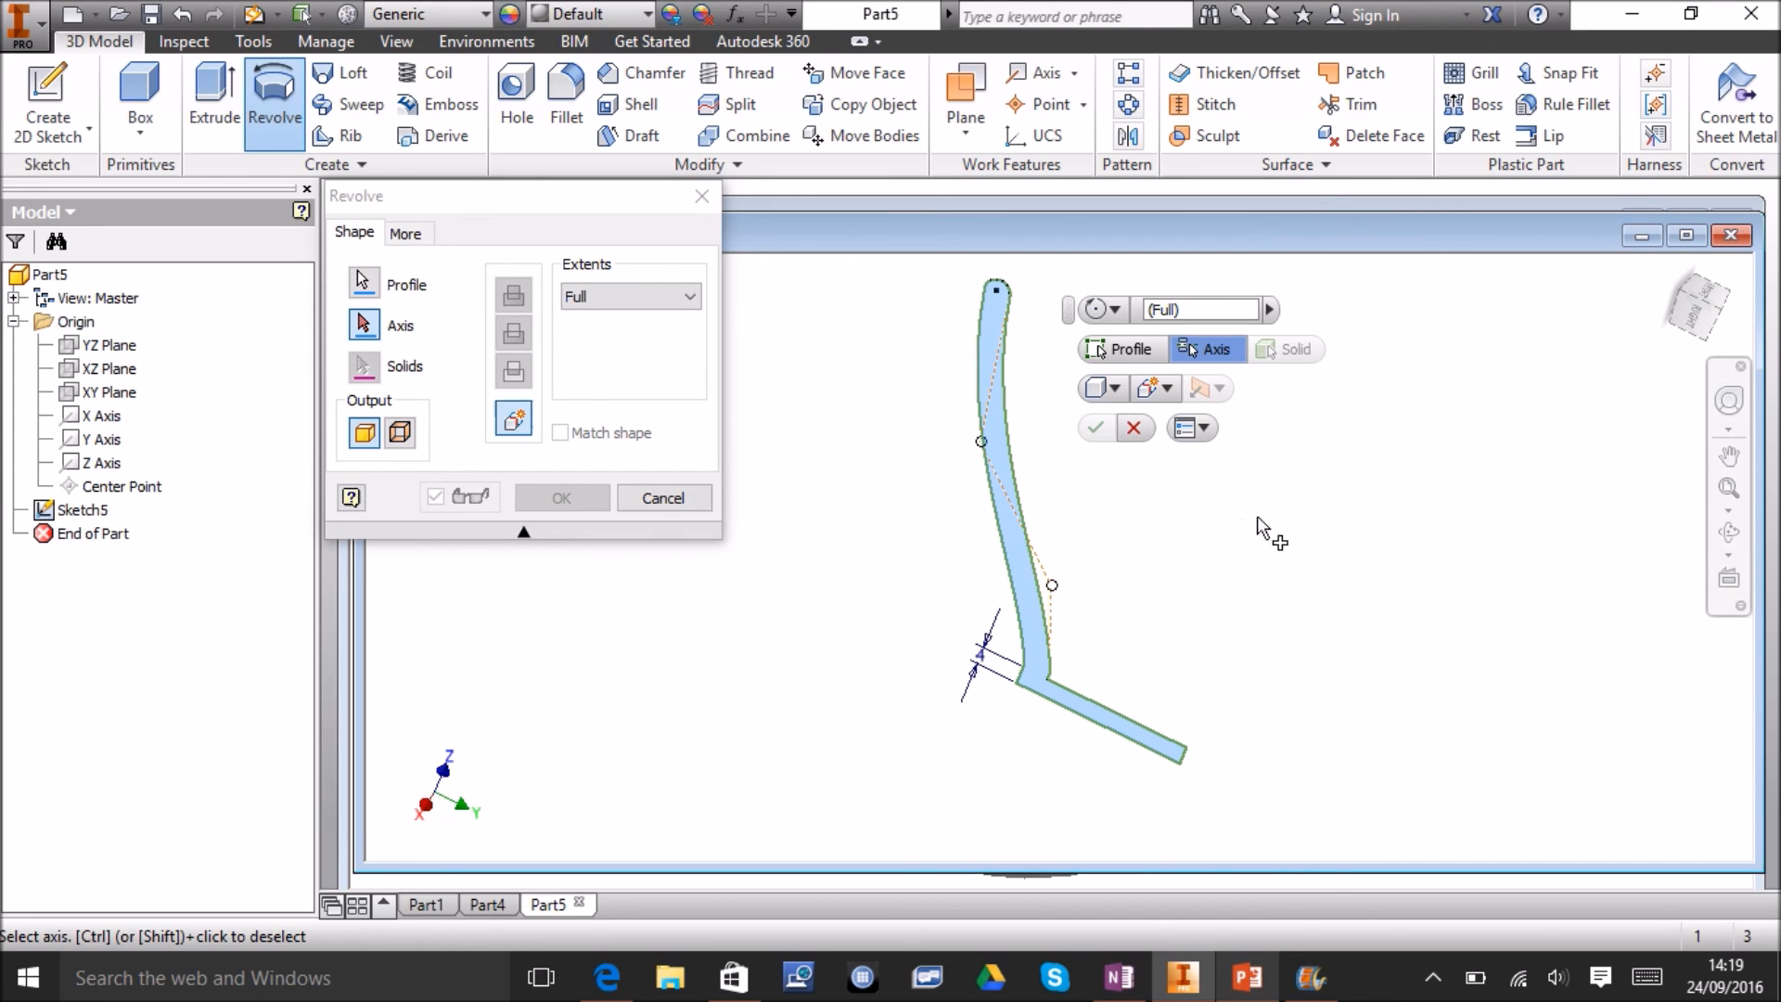
pyautogui.click(1189, 763)
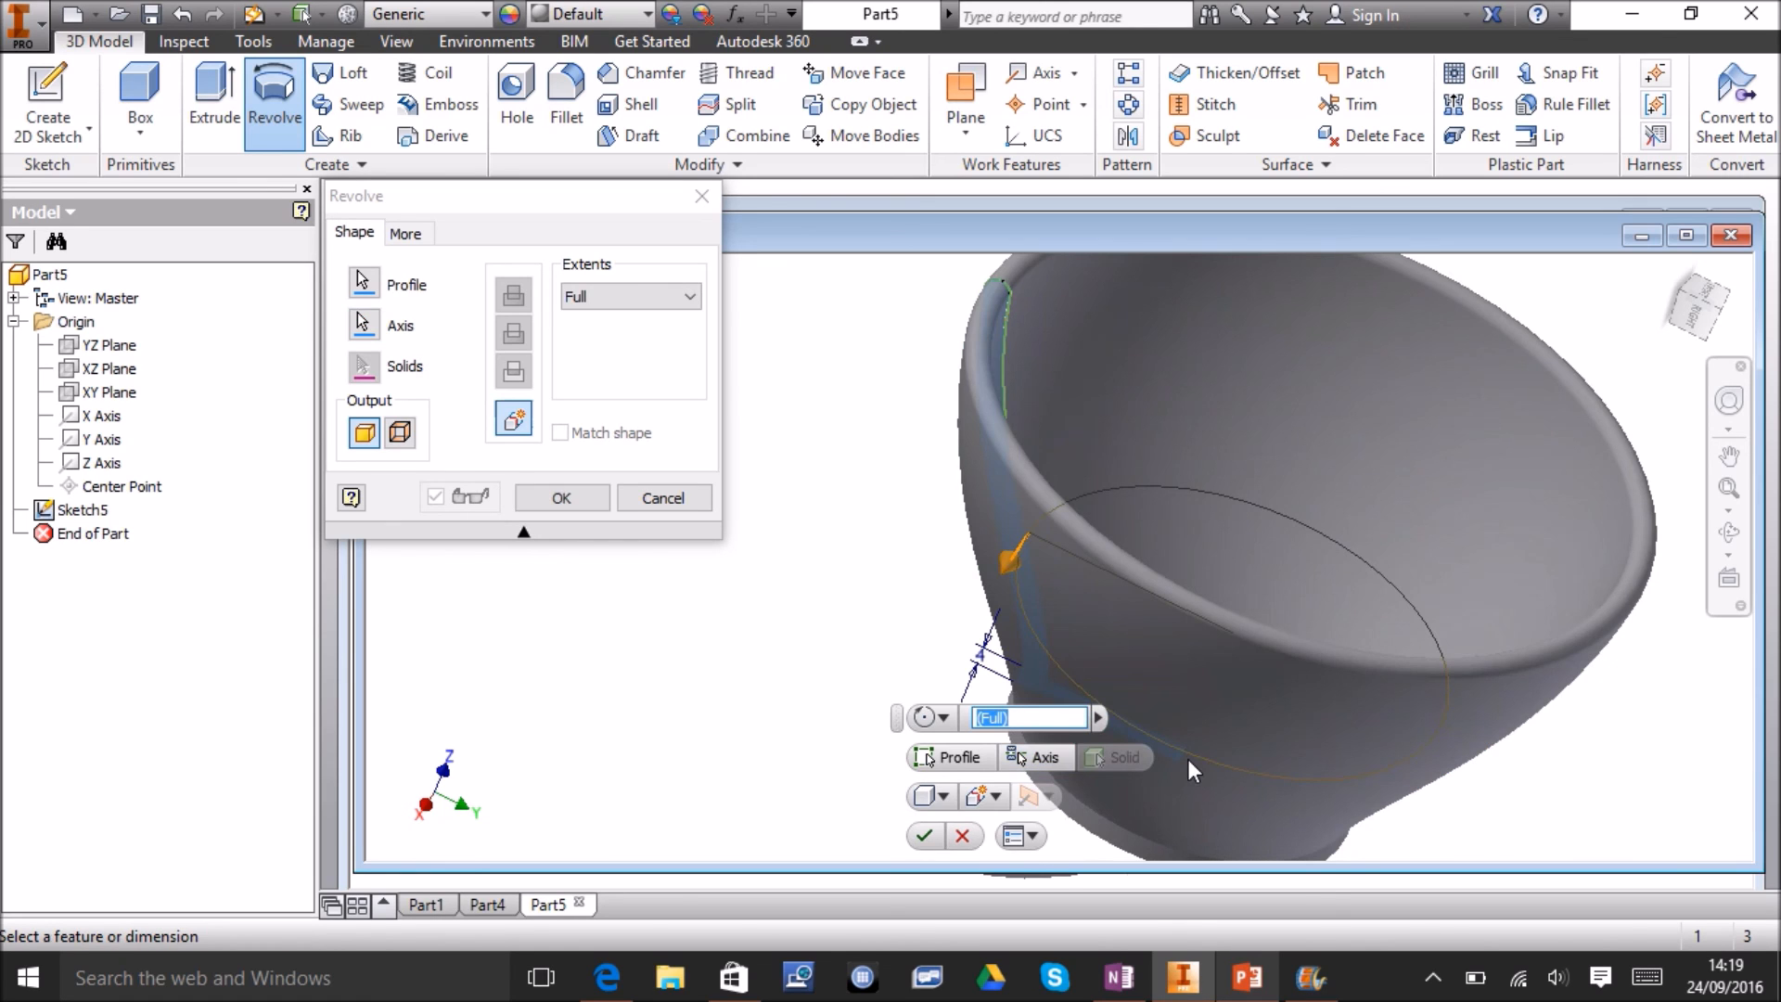
pyautogui.moveTo(1702, 306)
pyautogui.mouseDown()
pyautogui.moveTo(1615, 245)
pyautogui.moveTo(1573, 310)
pyautogui.moveTo(1531, 234)
pyautogui.moveTo(1621, 223)
pyautogui.moveTo(1623, 167)
pyautogui.moveTo(1623, 344)
pyautogui.mouseUp()
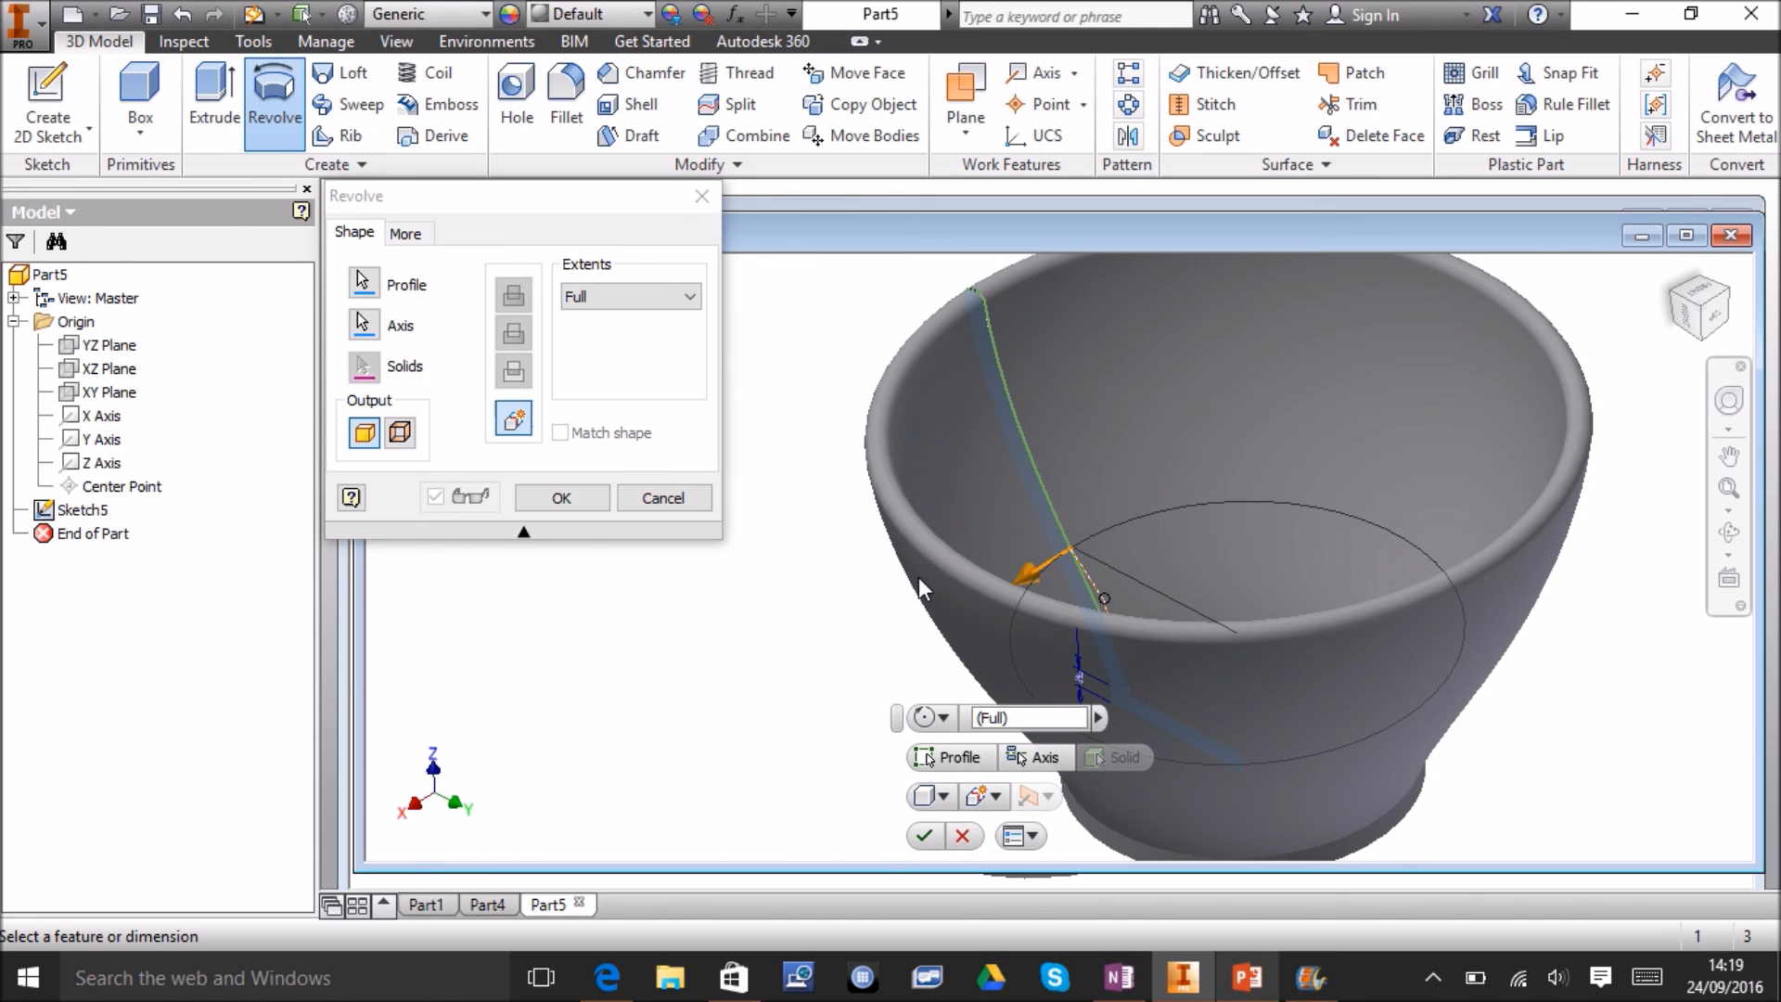
pyautogui.click(575, 507)
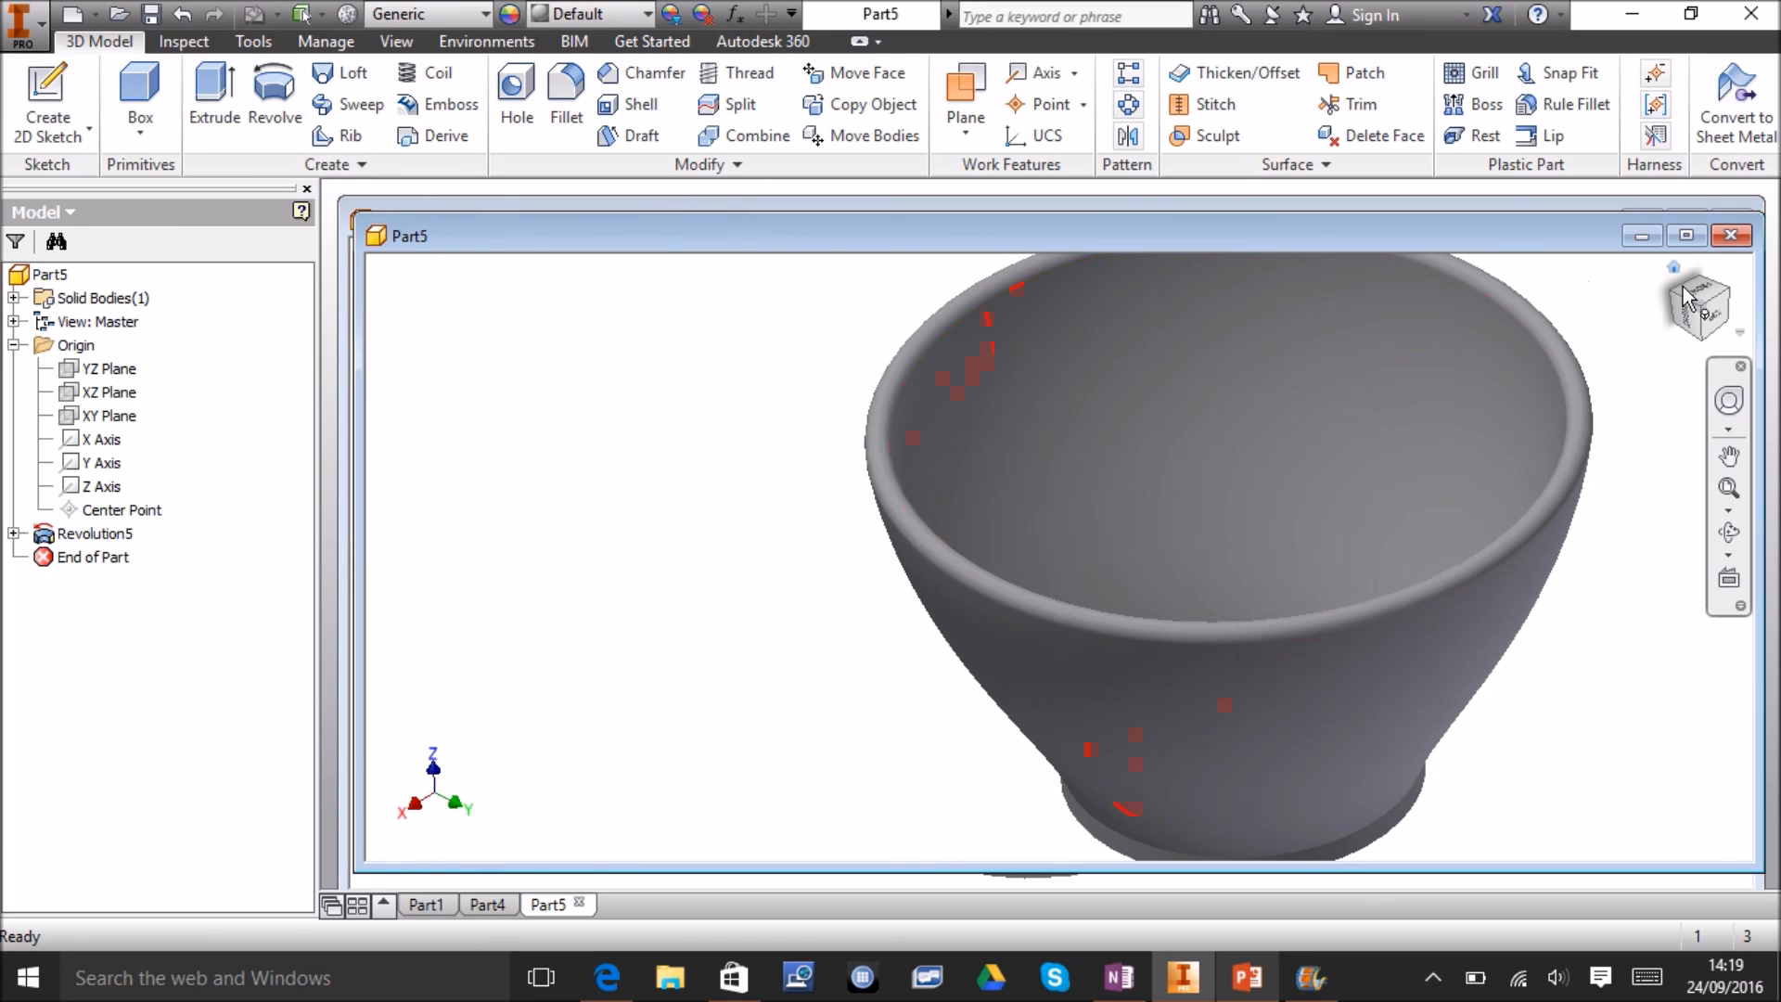
pyautogui.click(1705, 309)
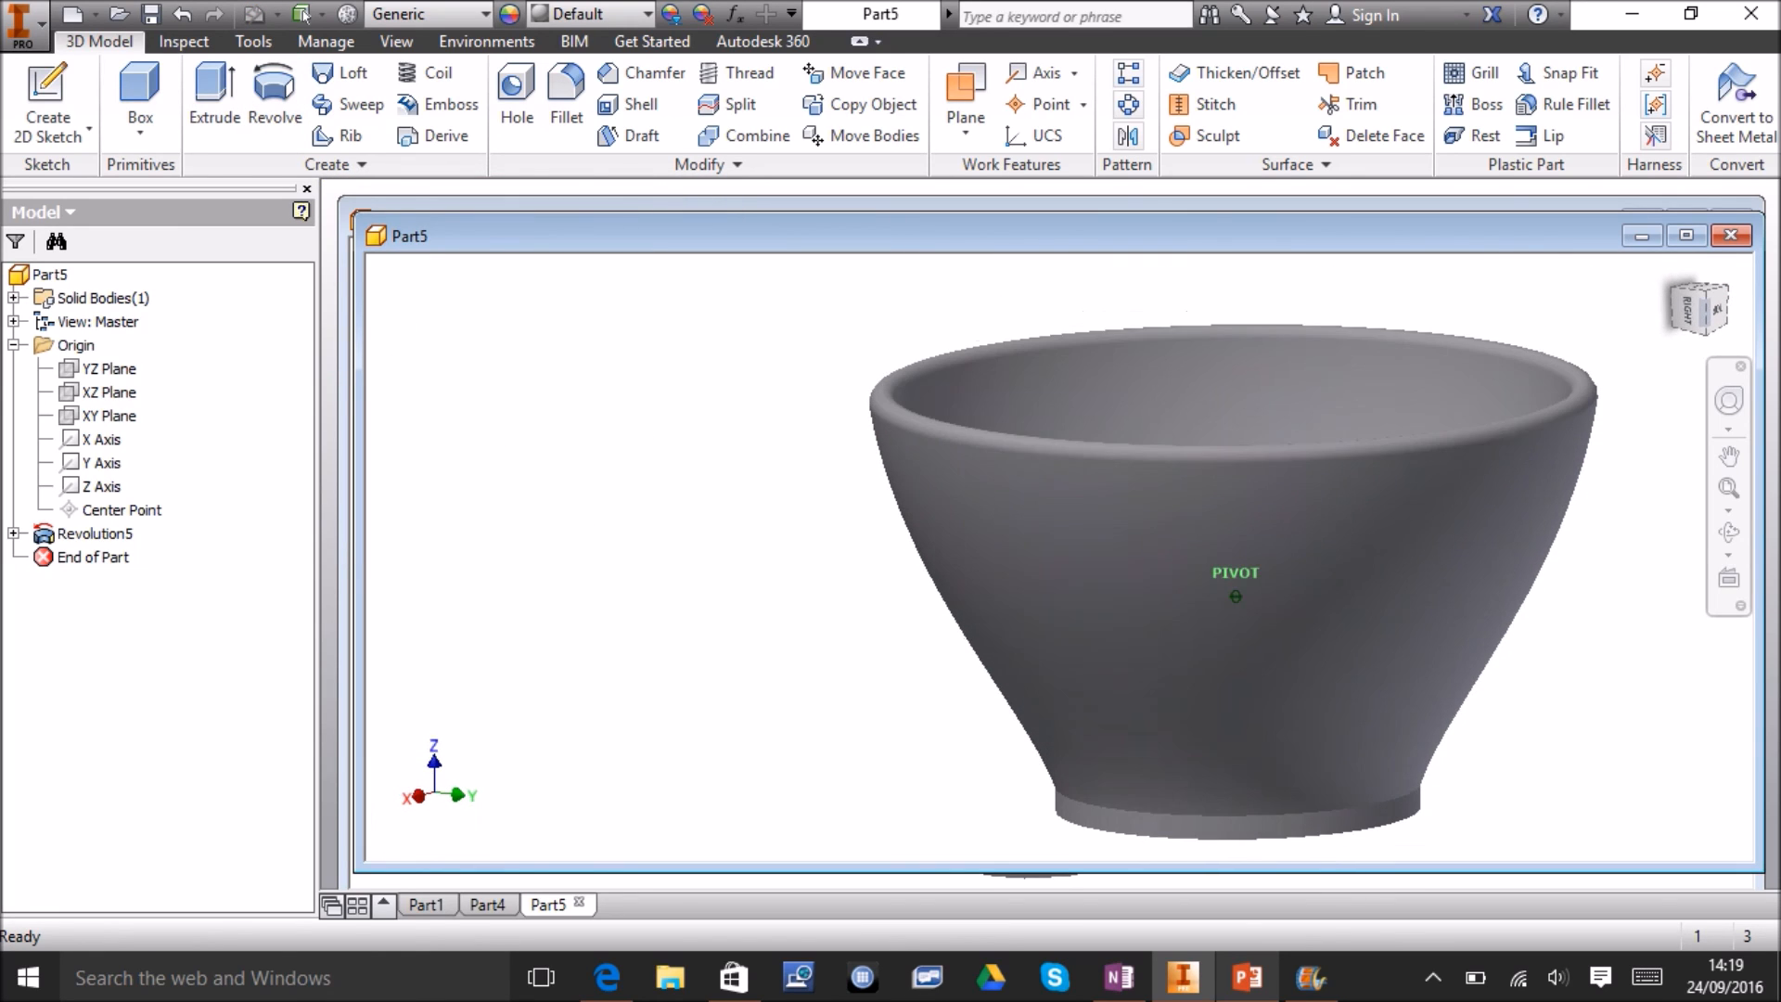